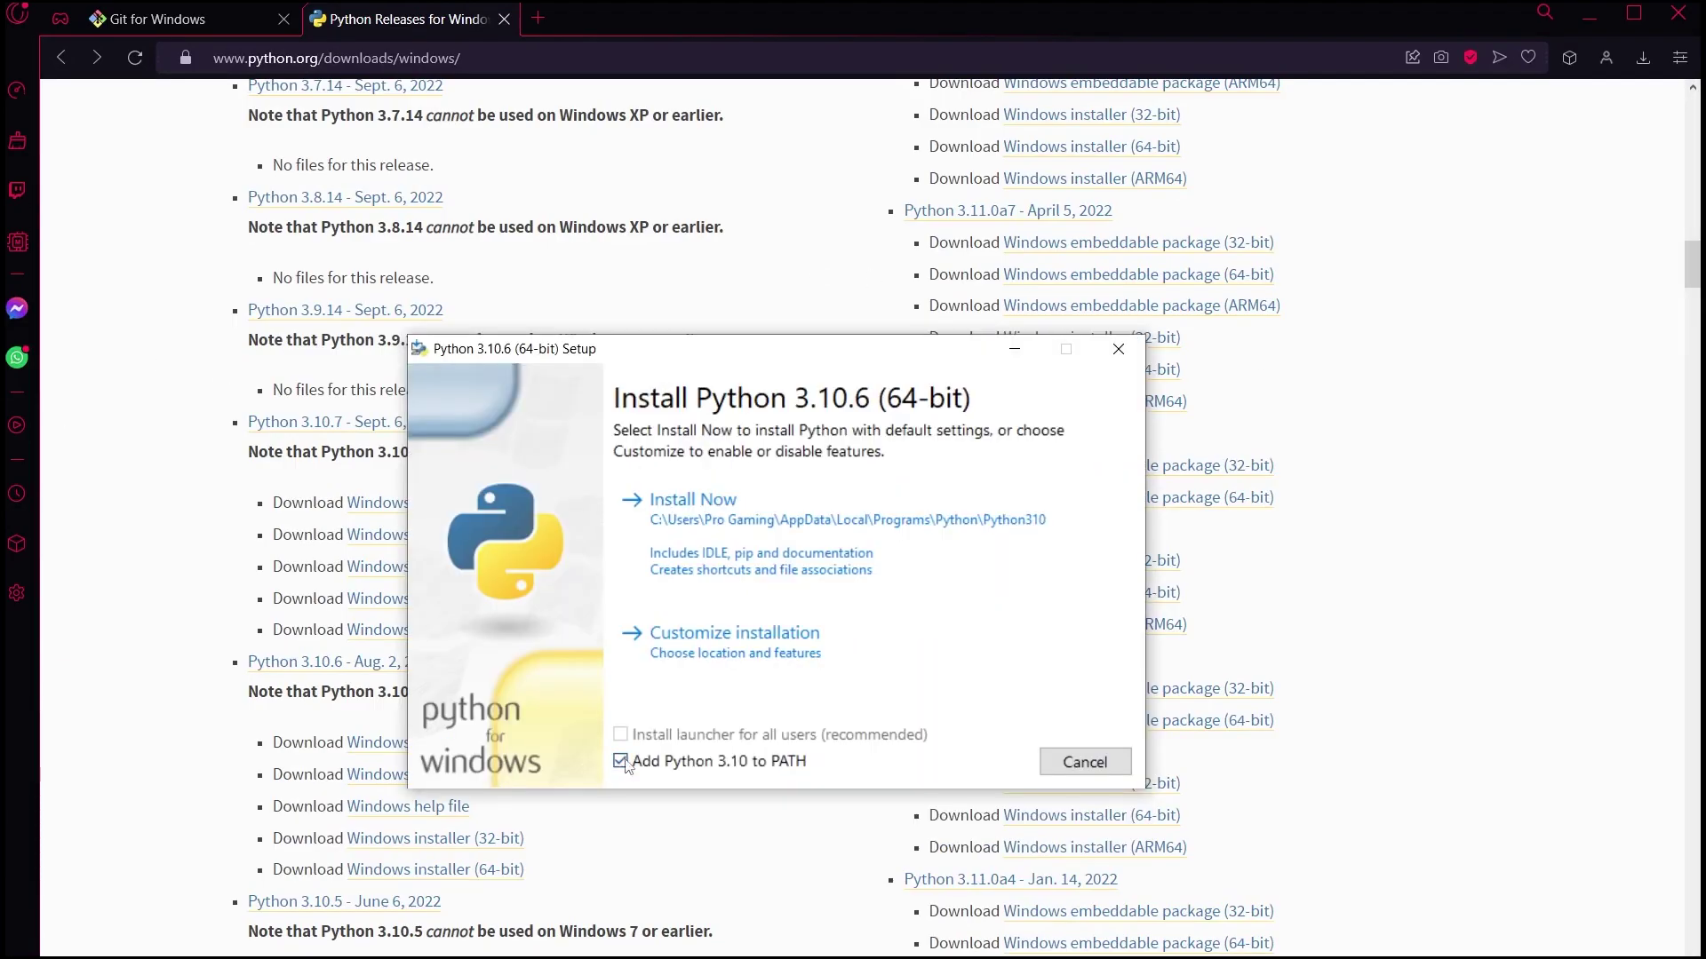
Search Google for 'download git' in Opera GX to list the Git download links
left_click(618, 763)
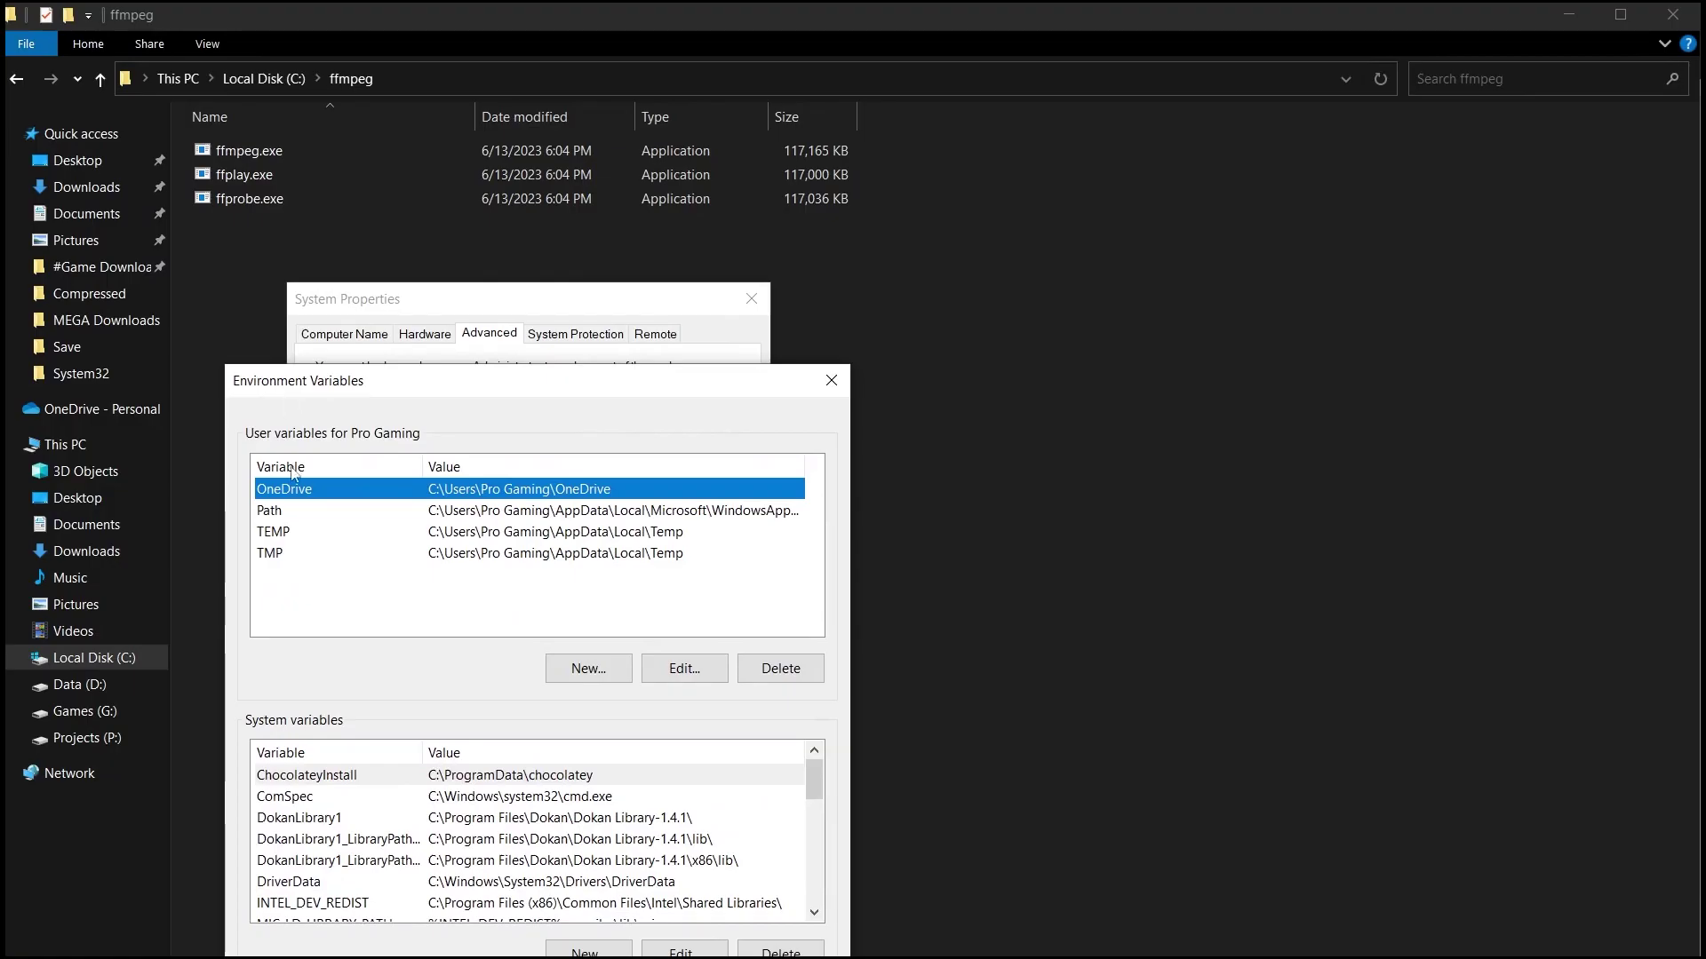
left_click(270, 513)
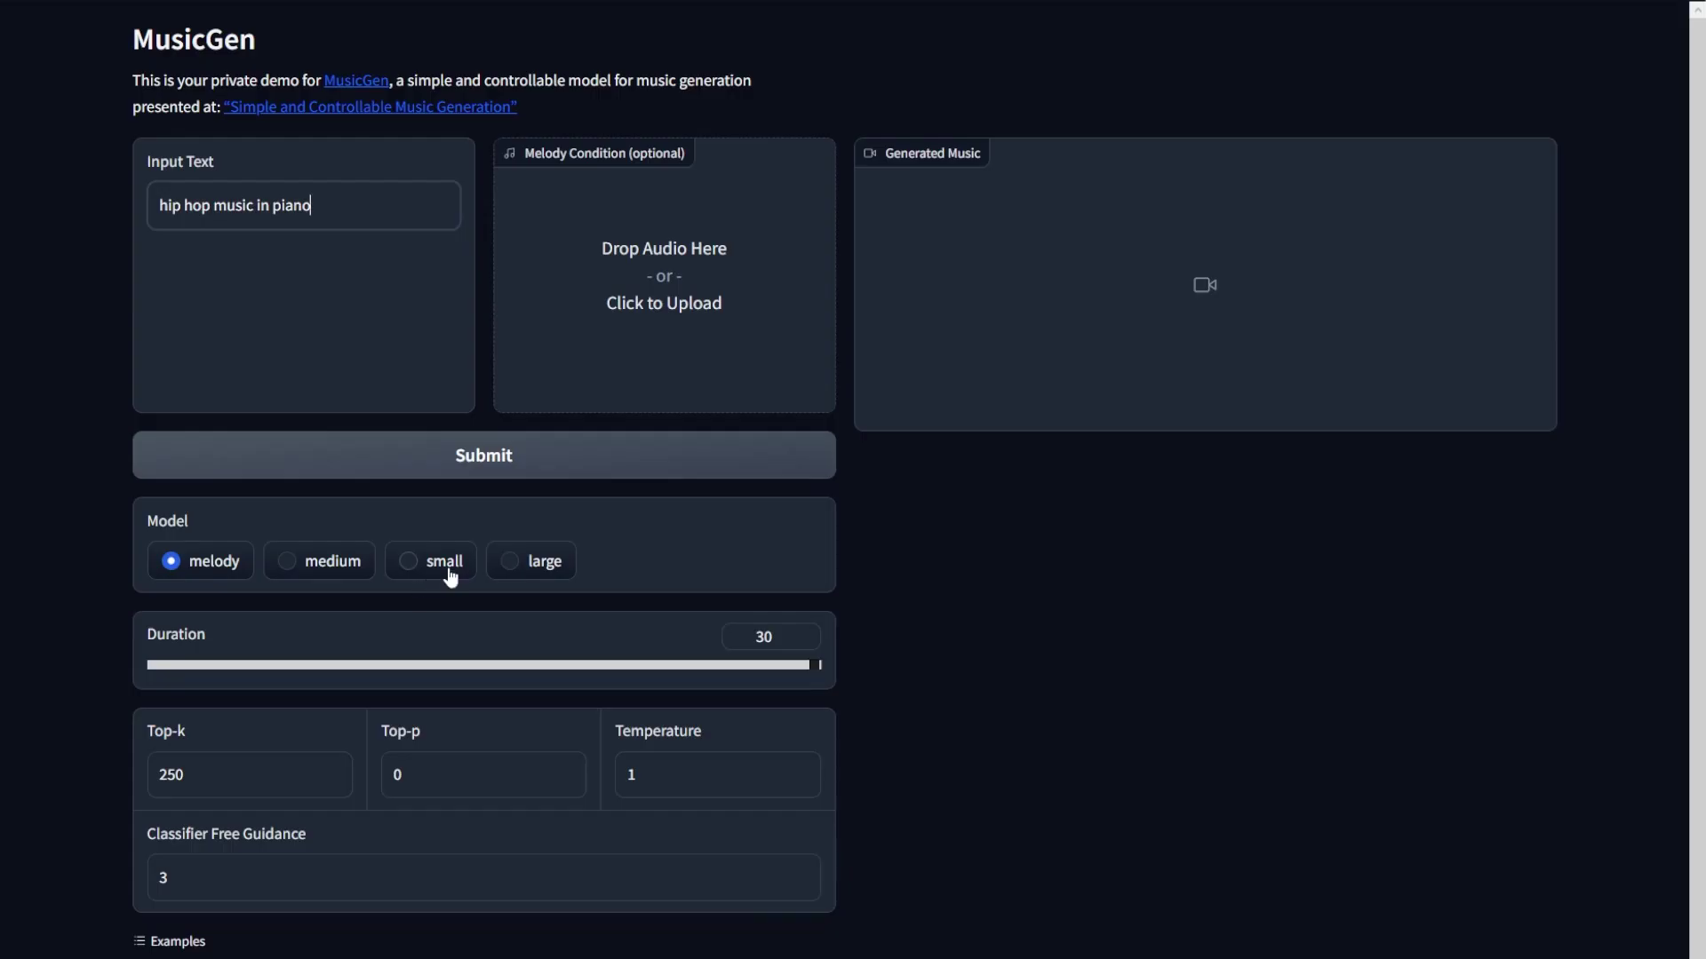
left_click(448, 561)
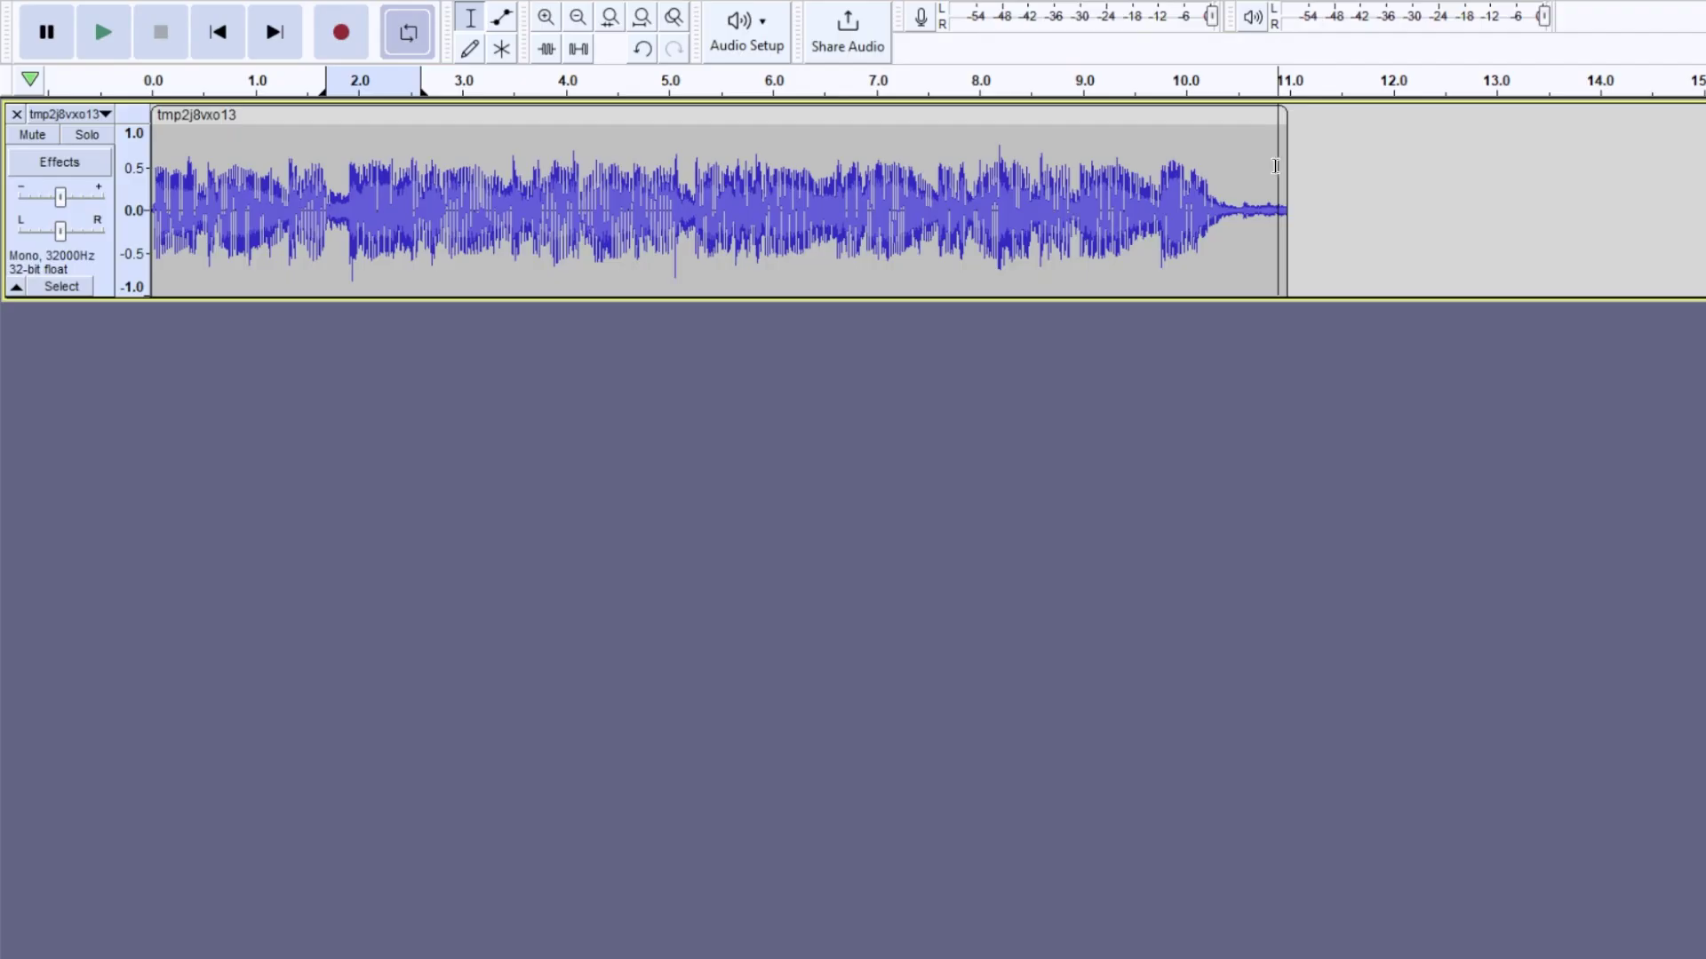
left_click_drag(1276, 166, 154, 206)
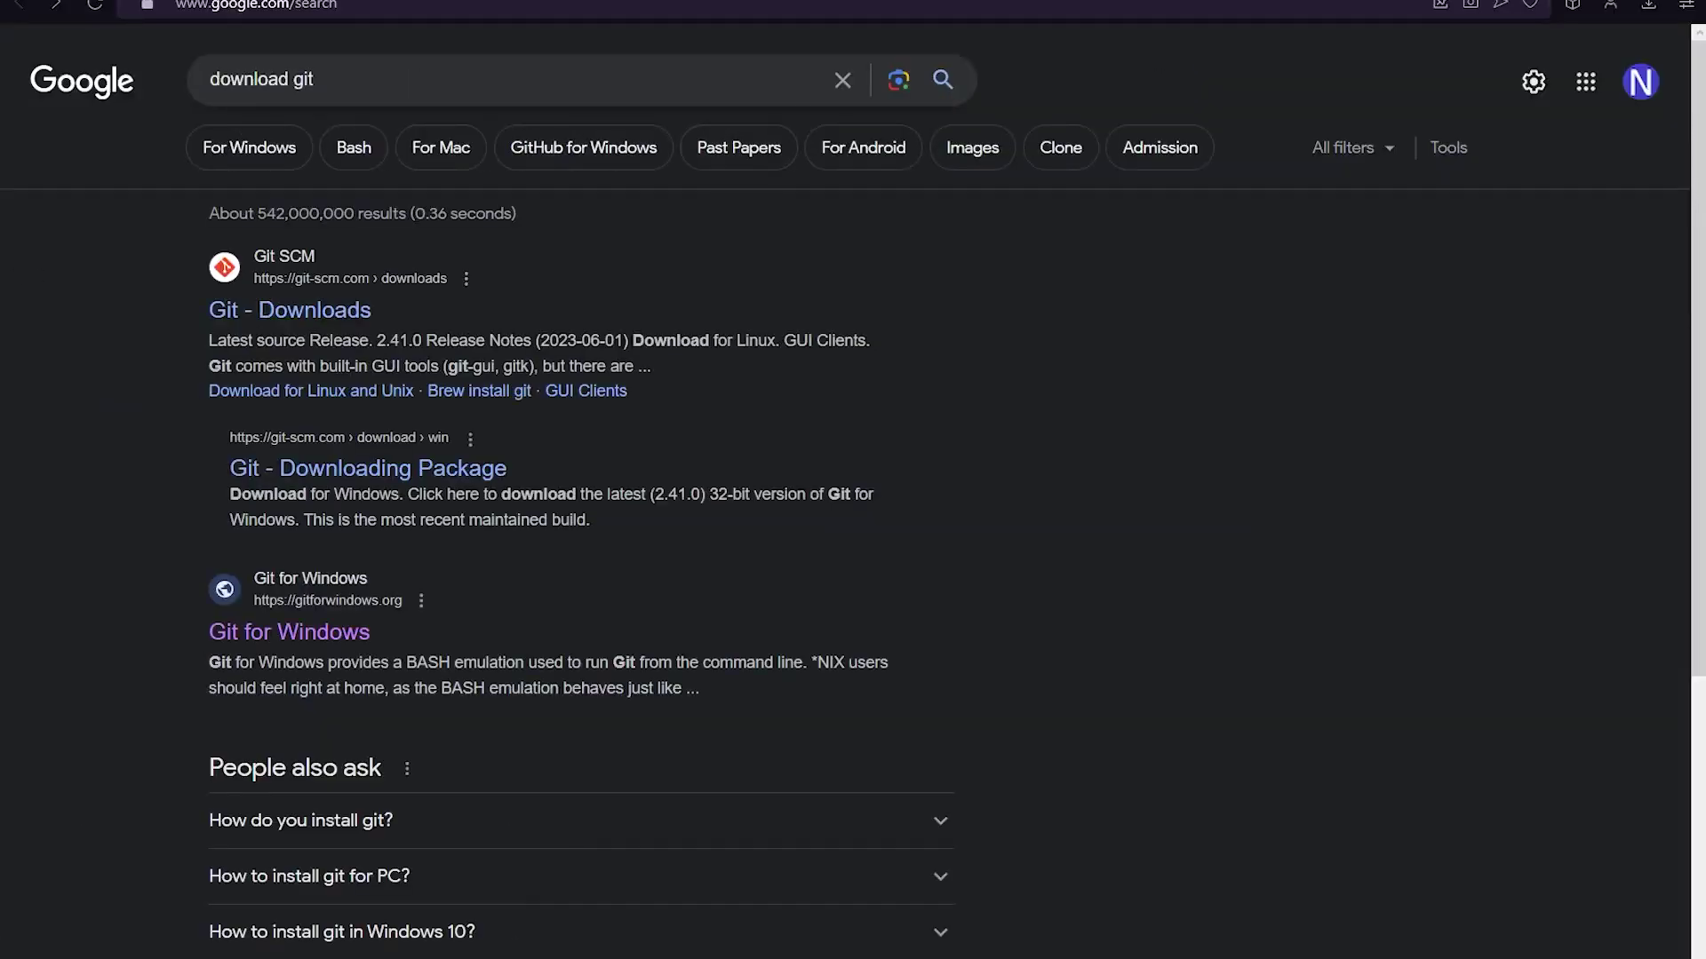
Open the Git for Windows website from the results, download Git, then reach python.org's Python 3.10.0 page
left_click_drag(316, 79, 194, 75)
left_click(627, 552)
left_click(314, 636)
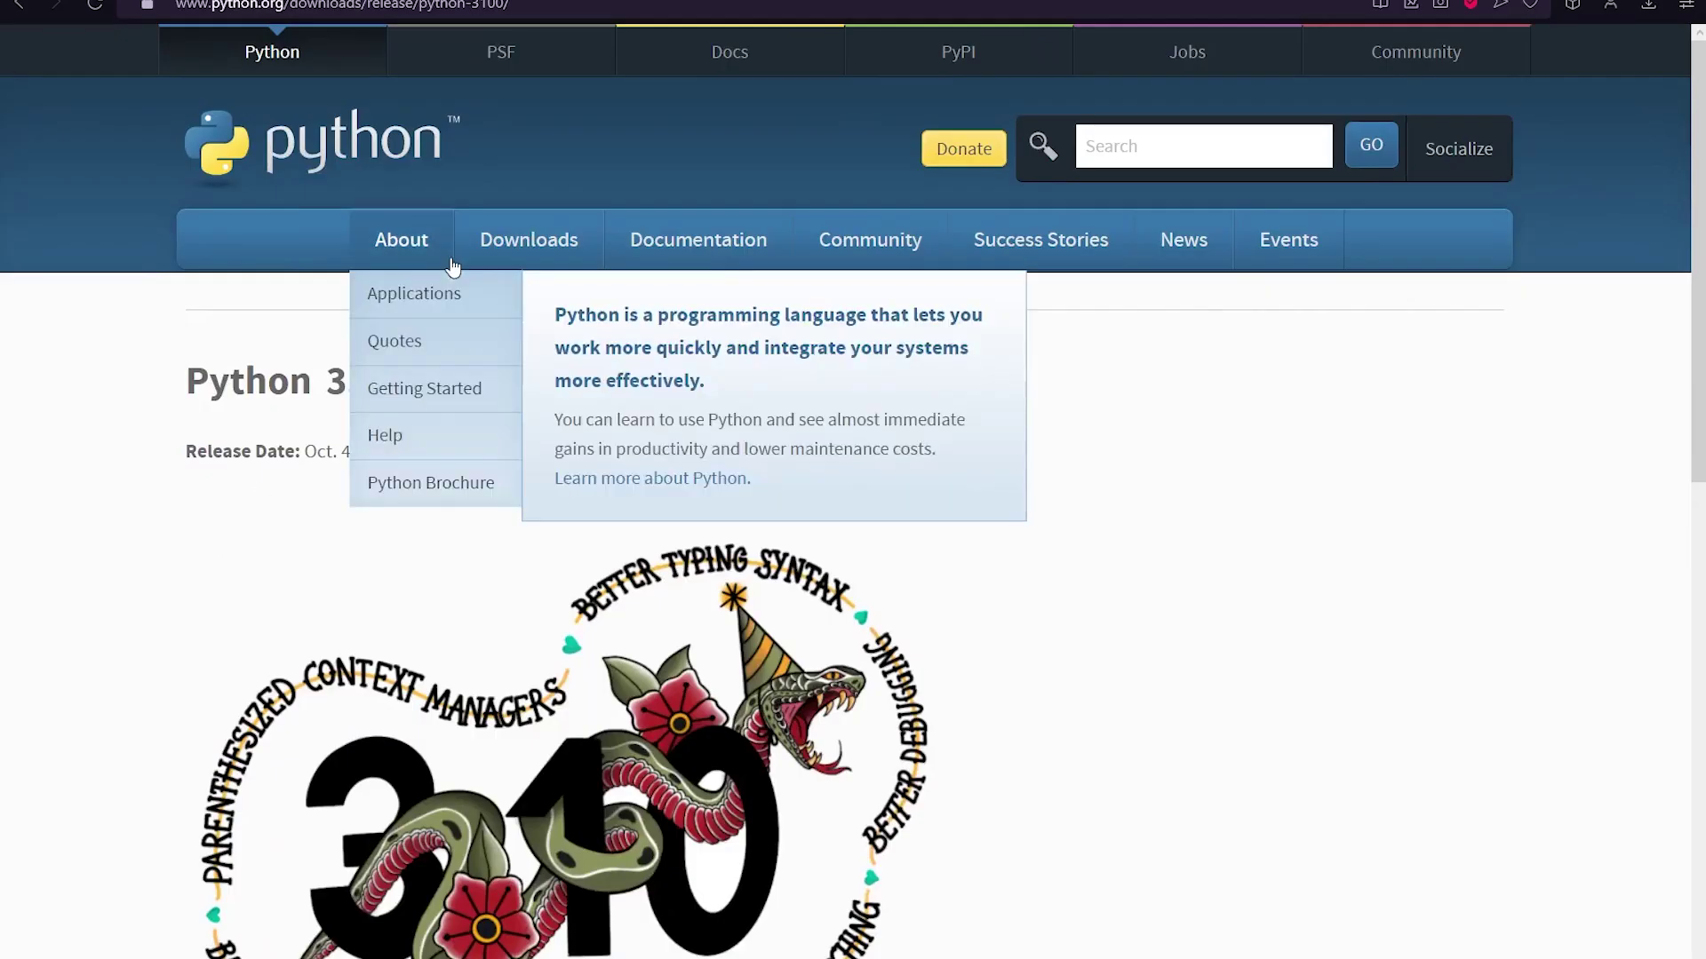
mouse_move(500, 253)
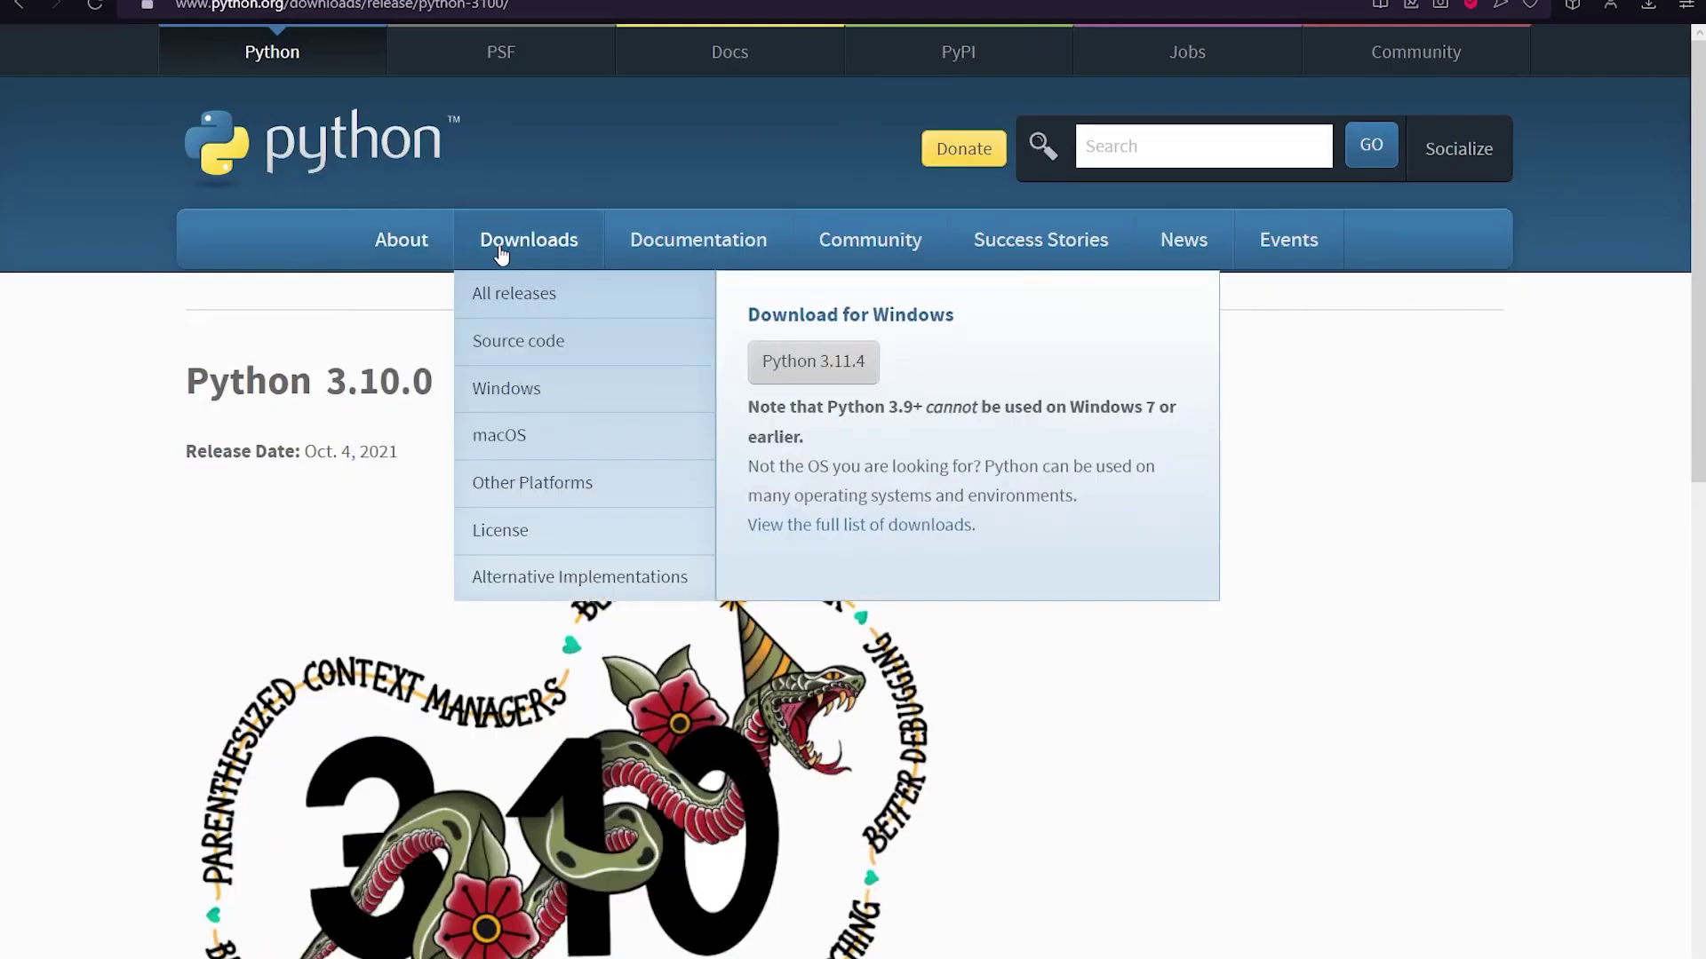
Open Python Releases for Windows and scroll down to the Python 3.10.6 installers
left_click(514, 394)
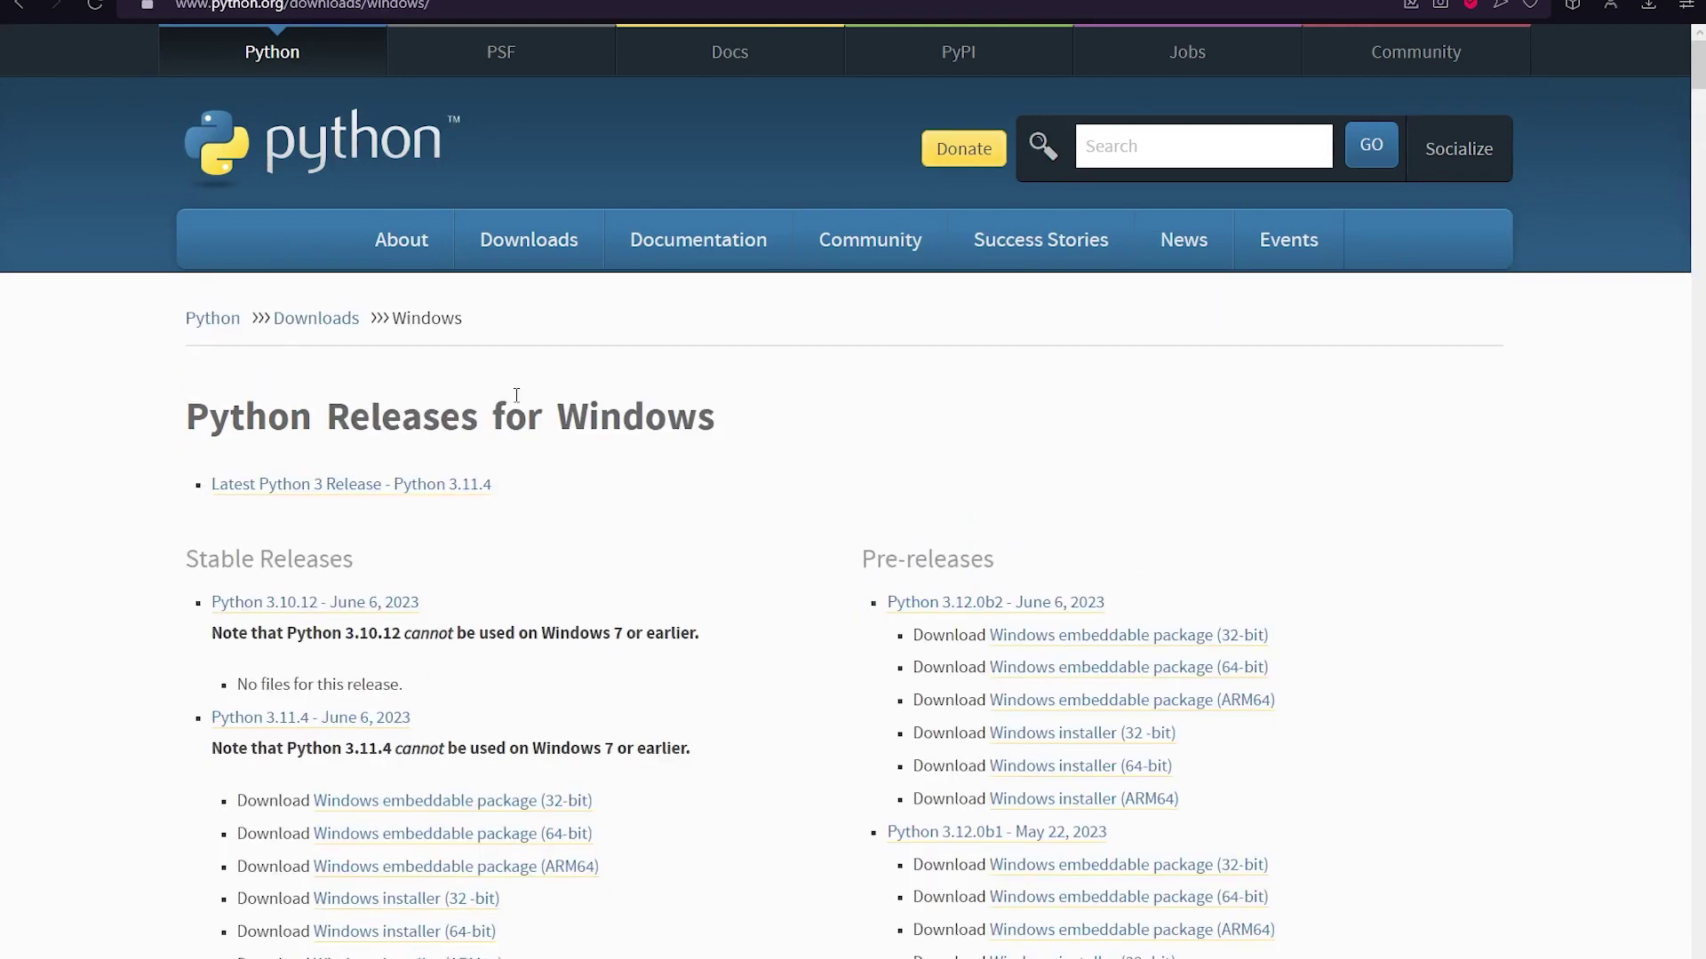
mouse_move(533, 256)
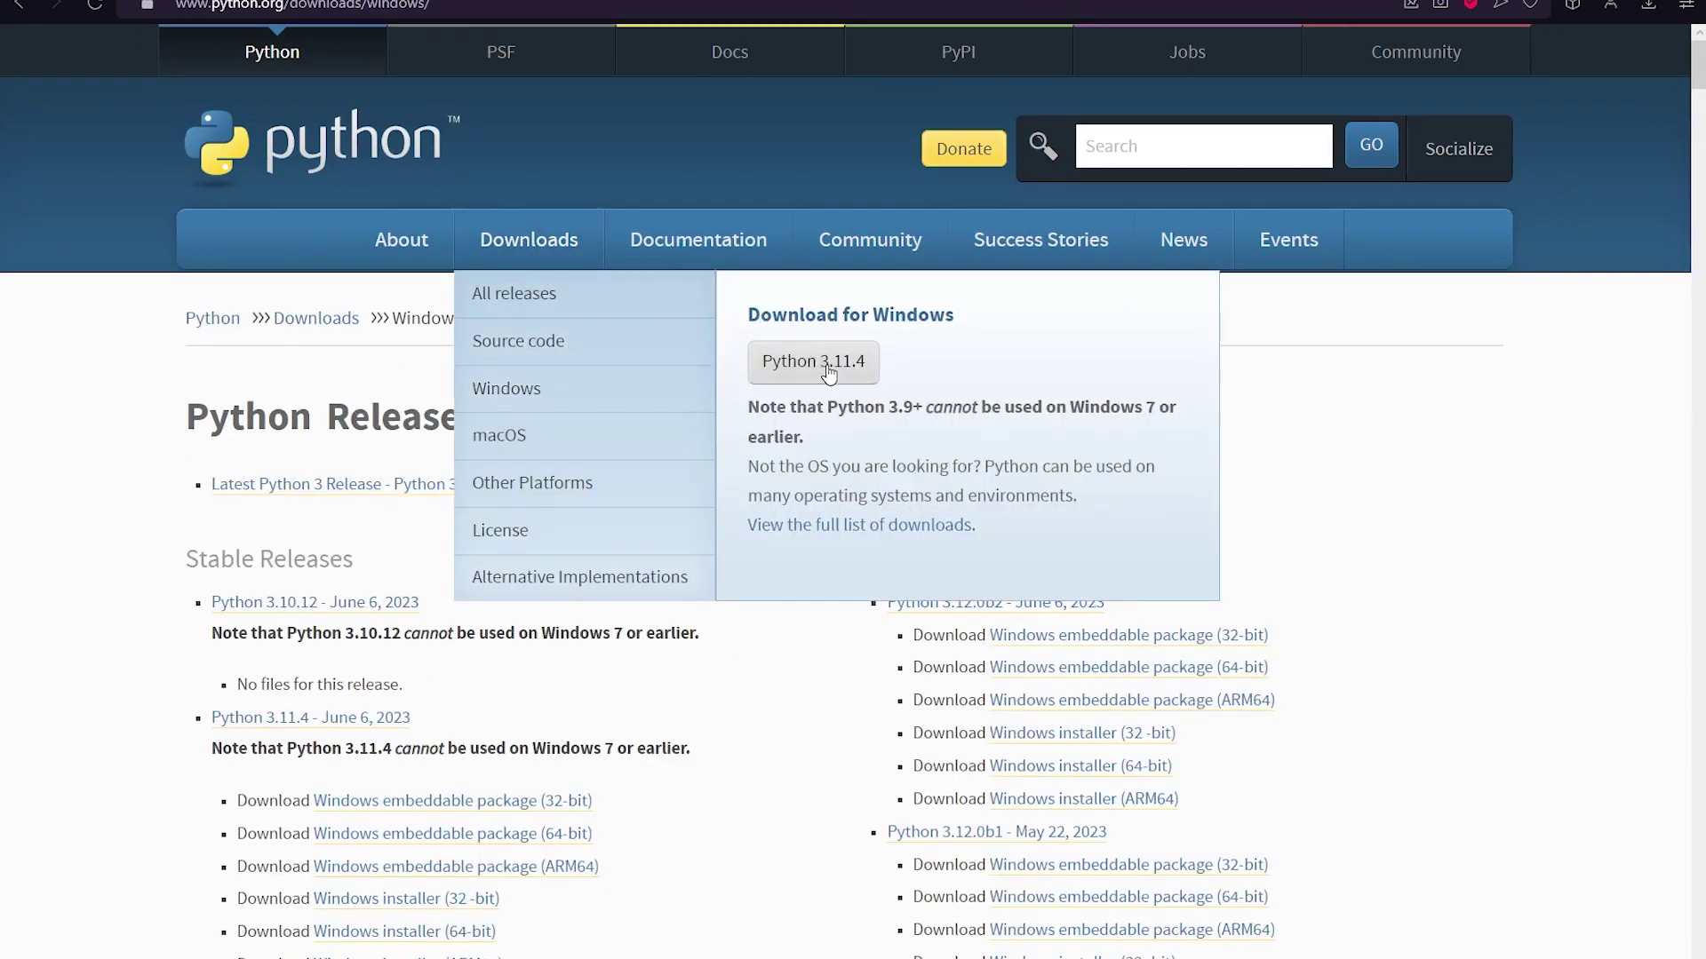
scroll(807, 391, "down", 14)
scroll(686, 683, "down", 6)
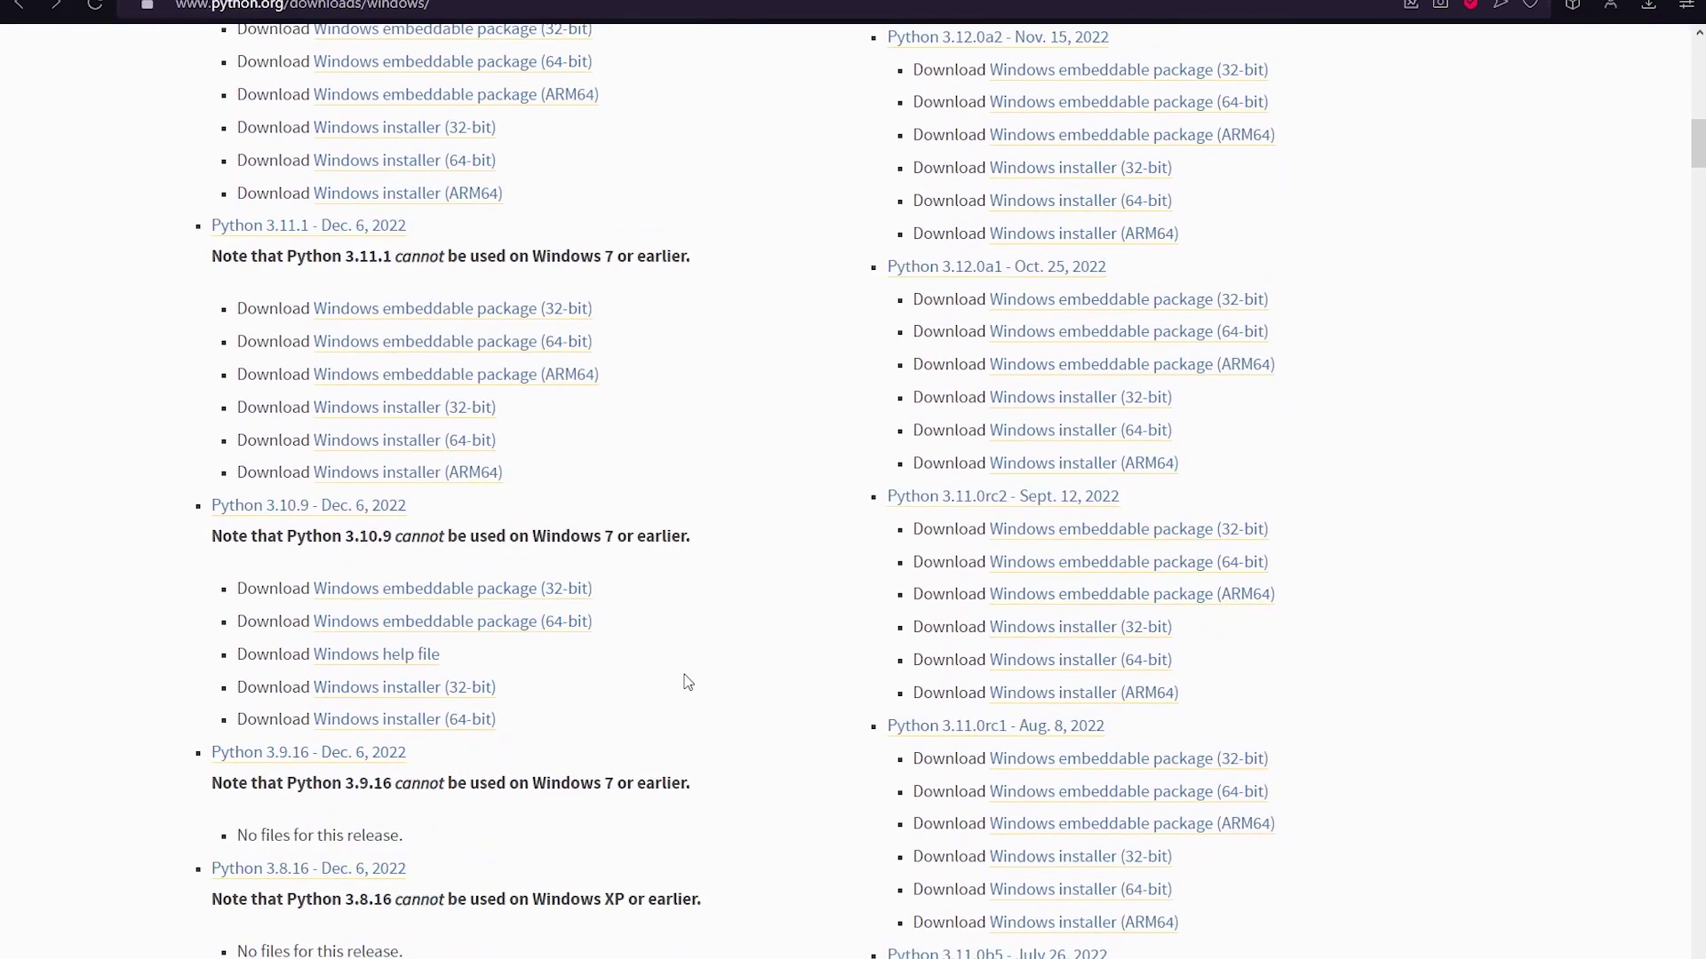
scroll(686, 682, "down", 12)
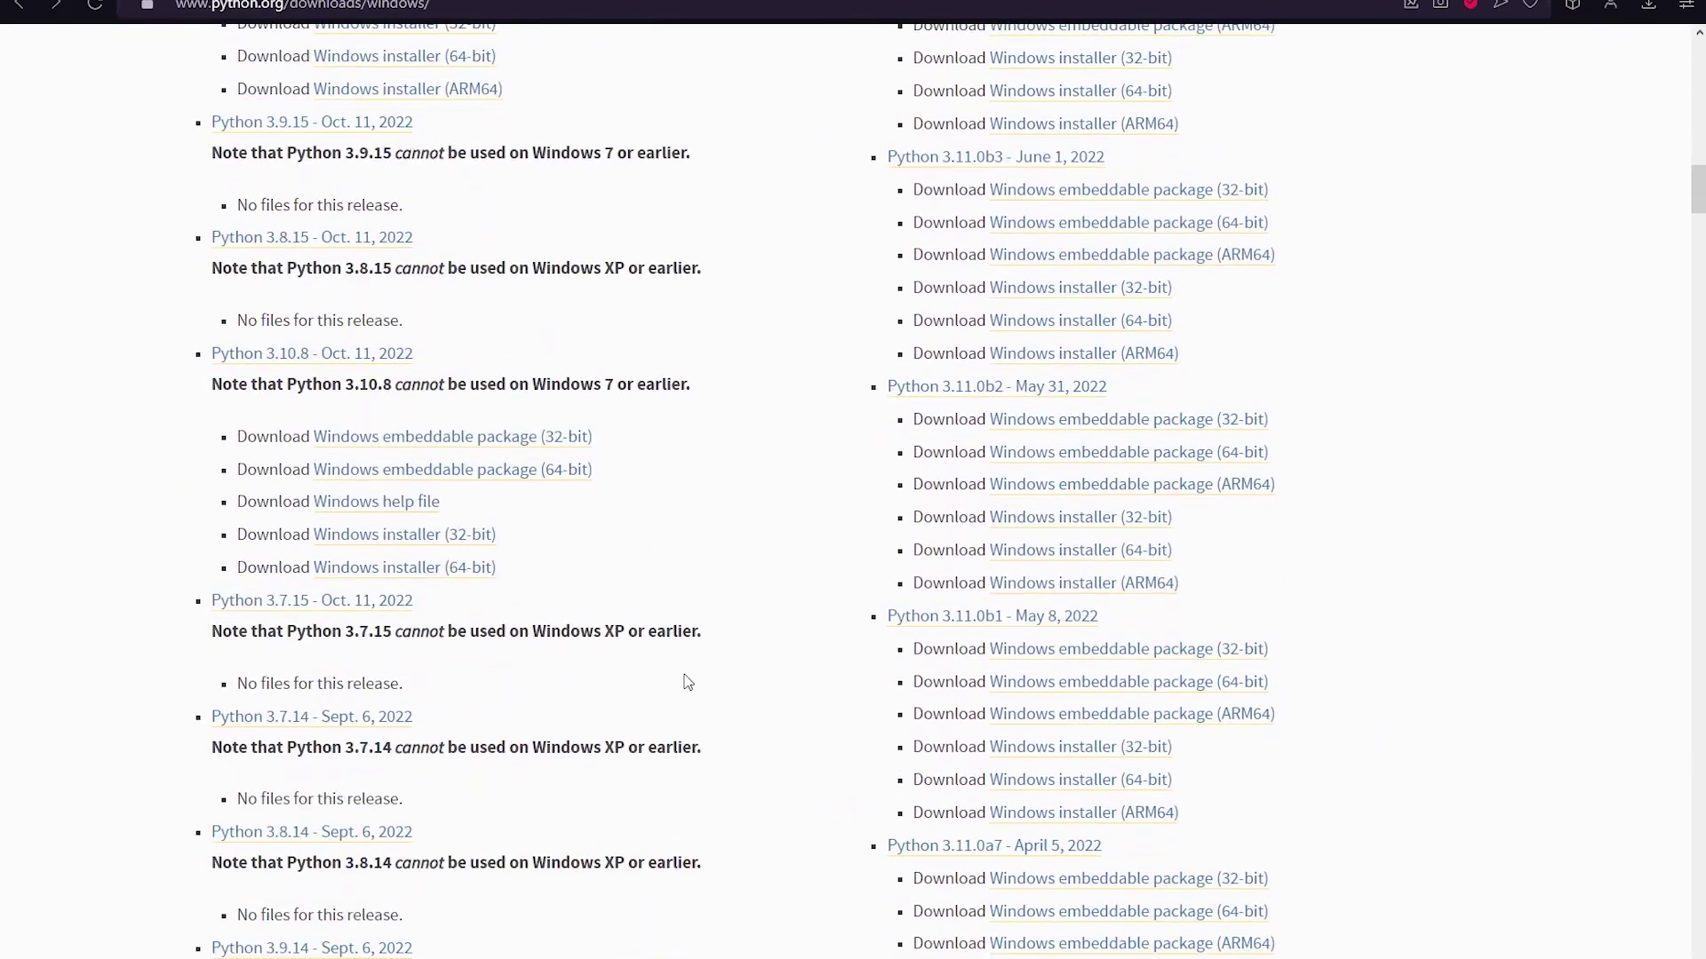
scroll(686, 682, "down", 8)
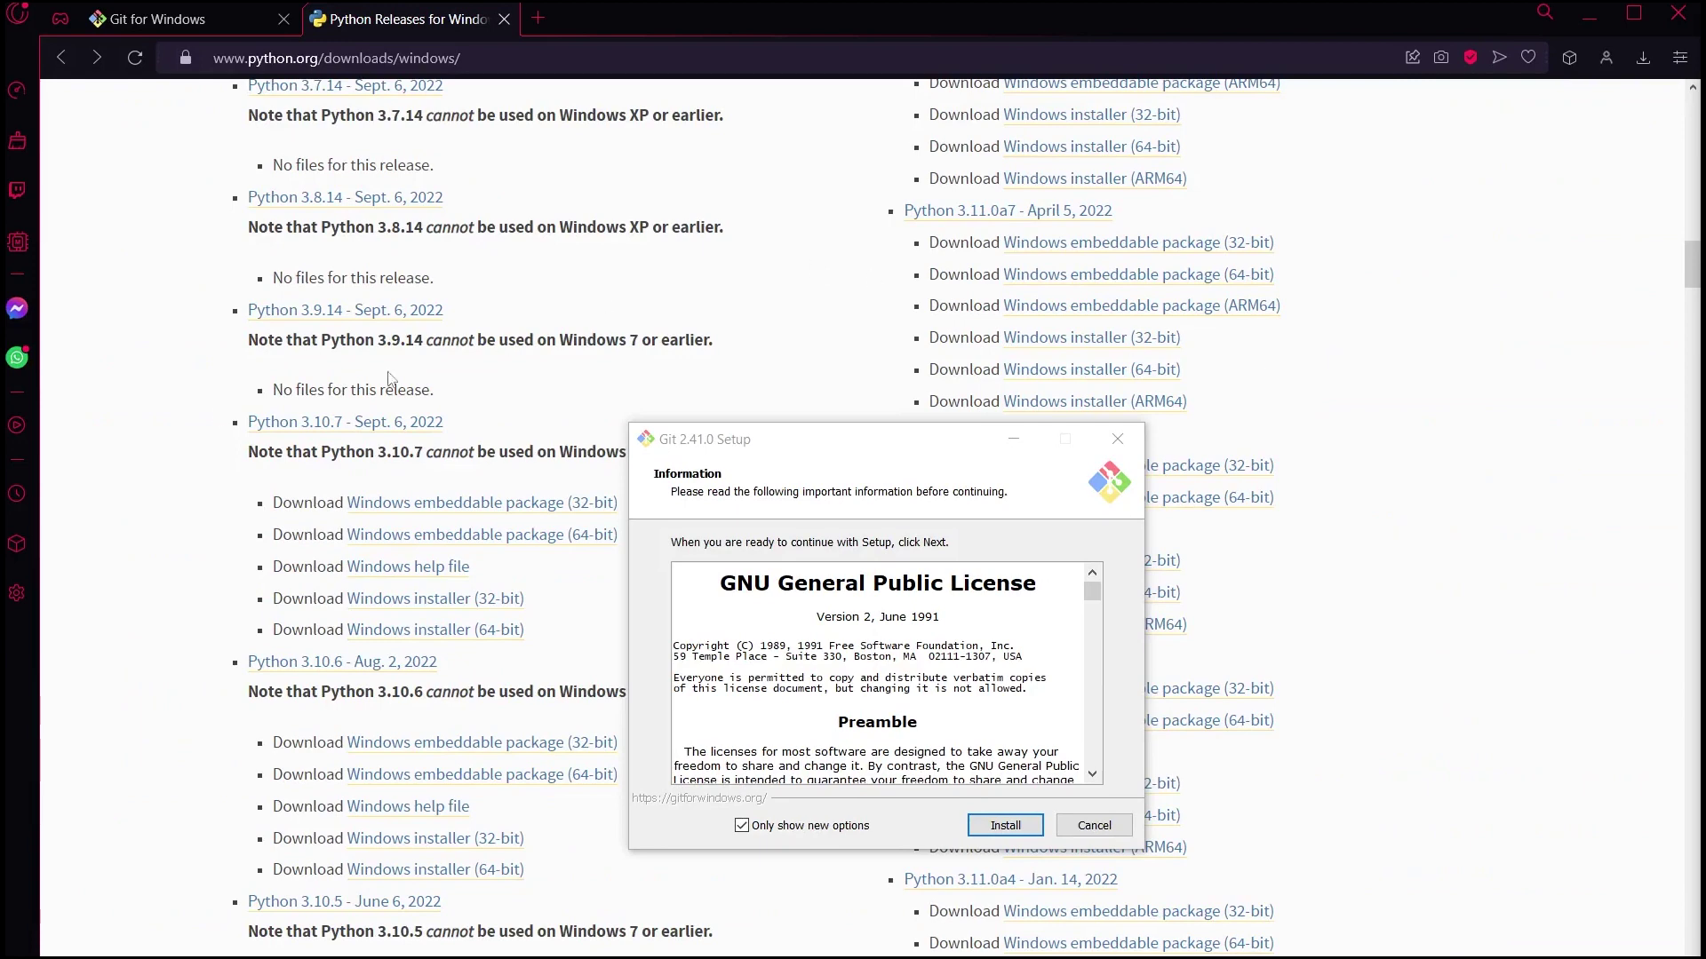
Start the Git 2.41.0 installation with its default options
left_click(646, 449)
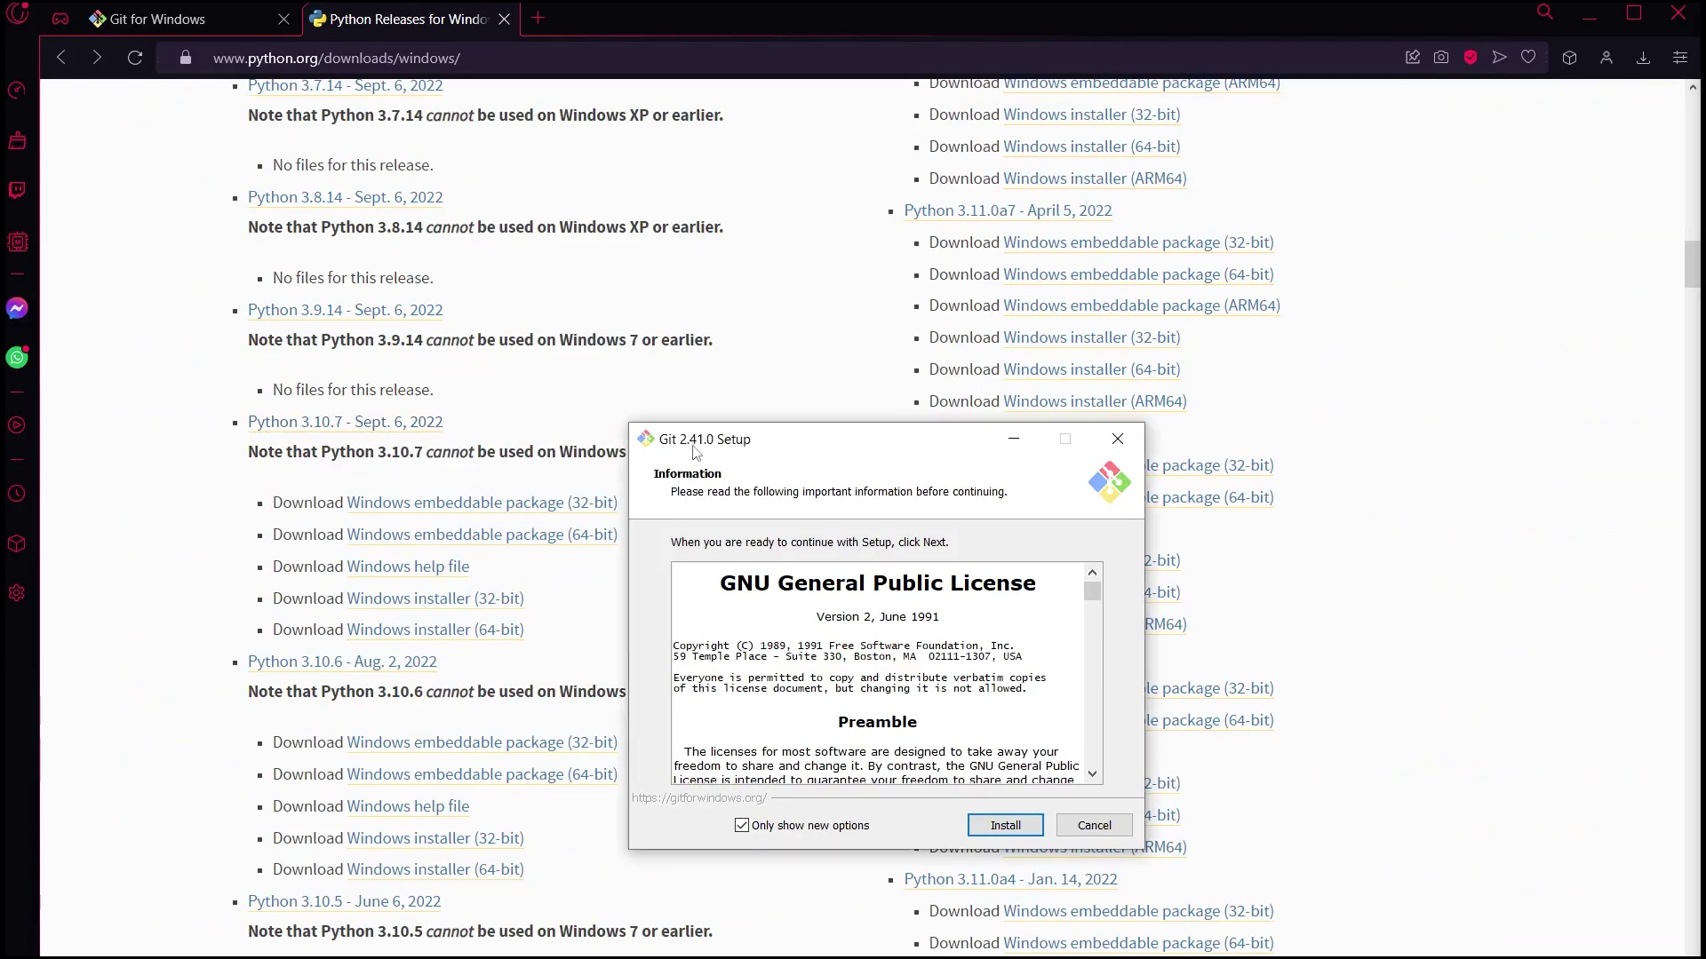
key("Return")
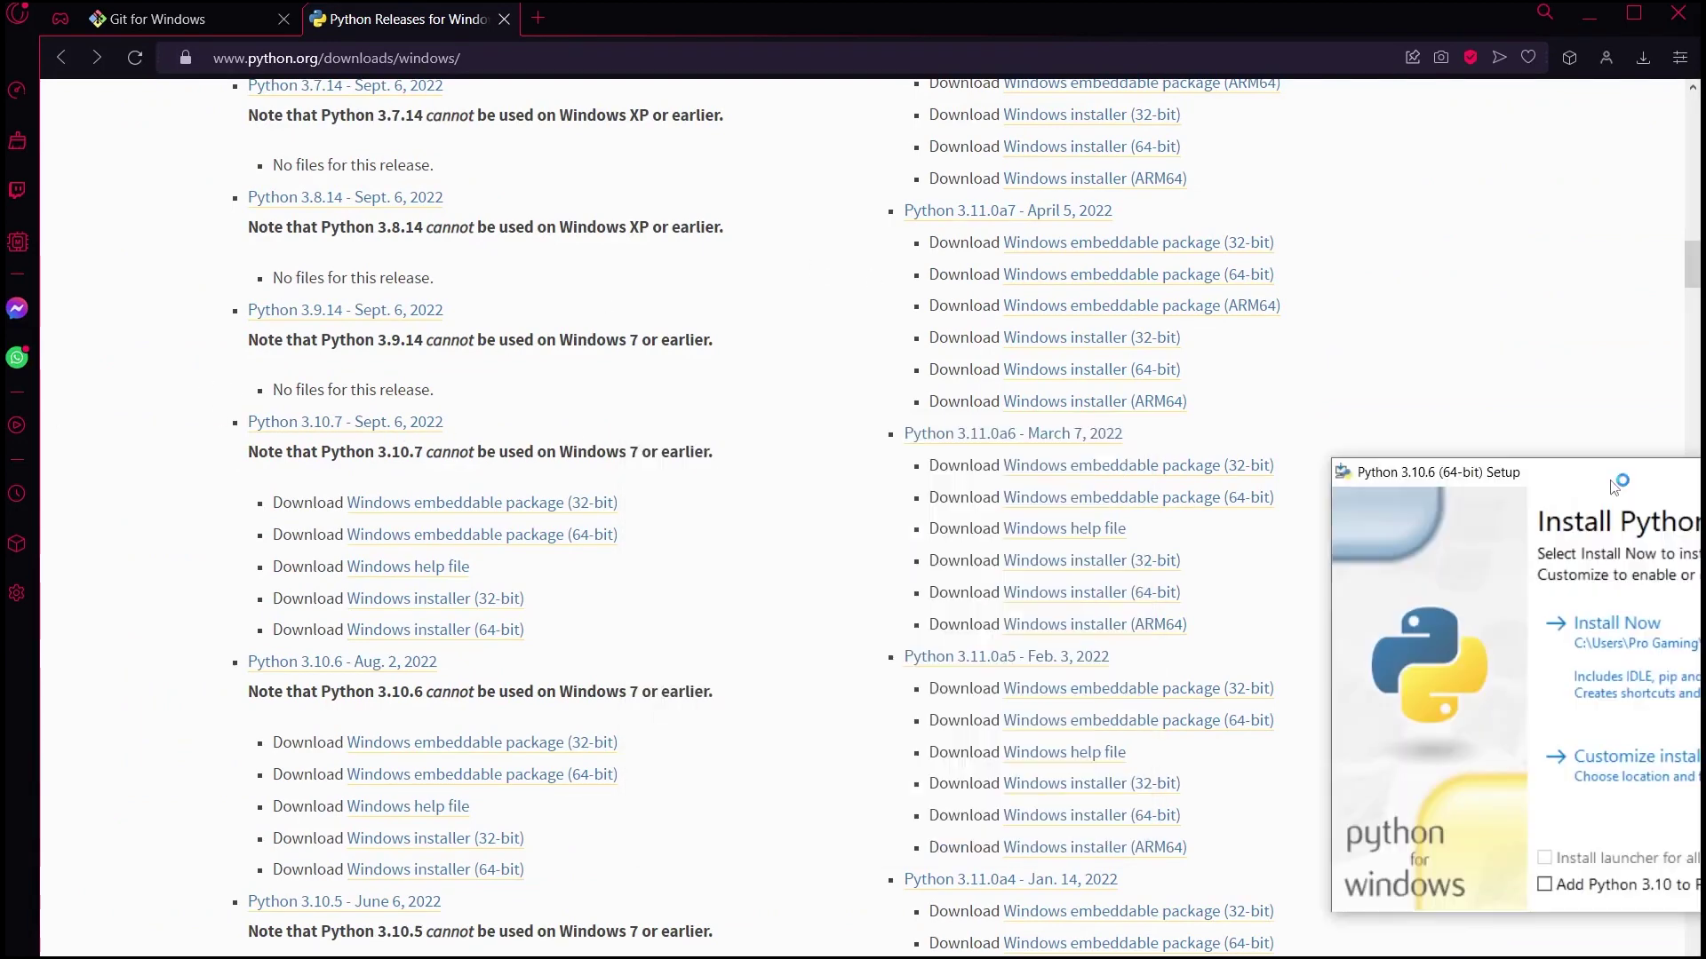
left_click_drag(1500, 499, 670, 451)
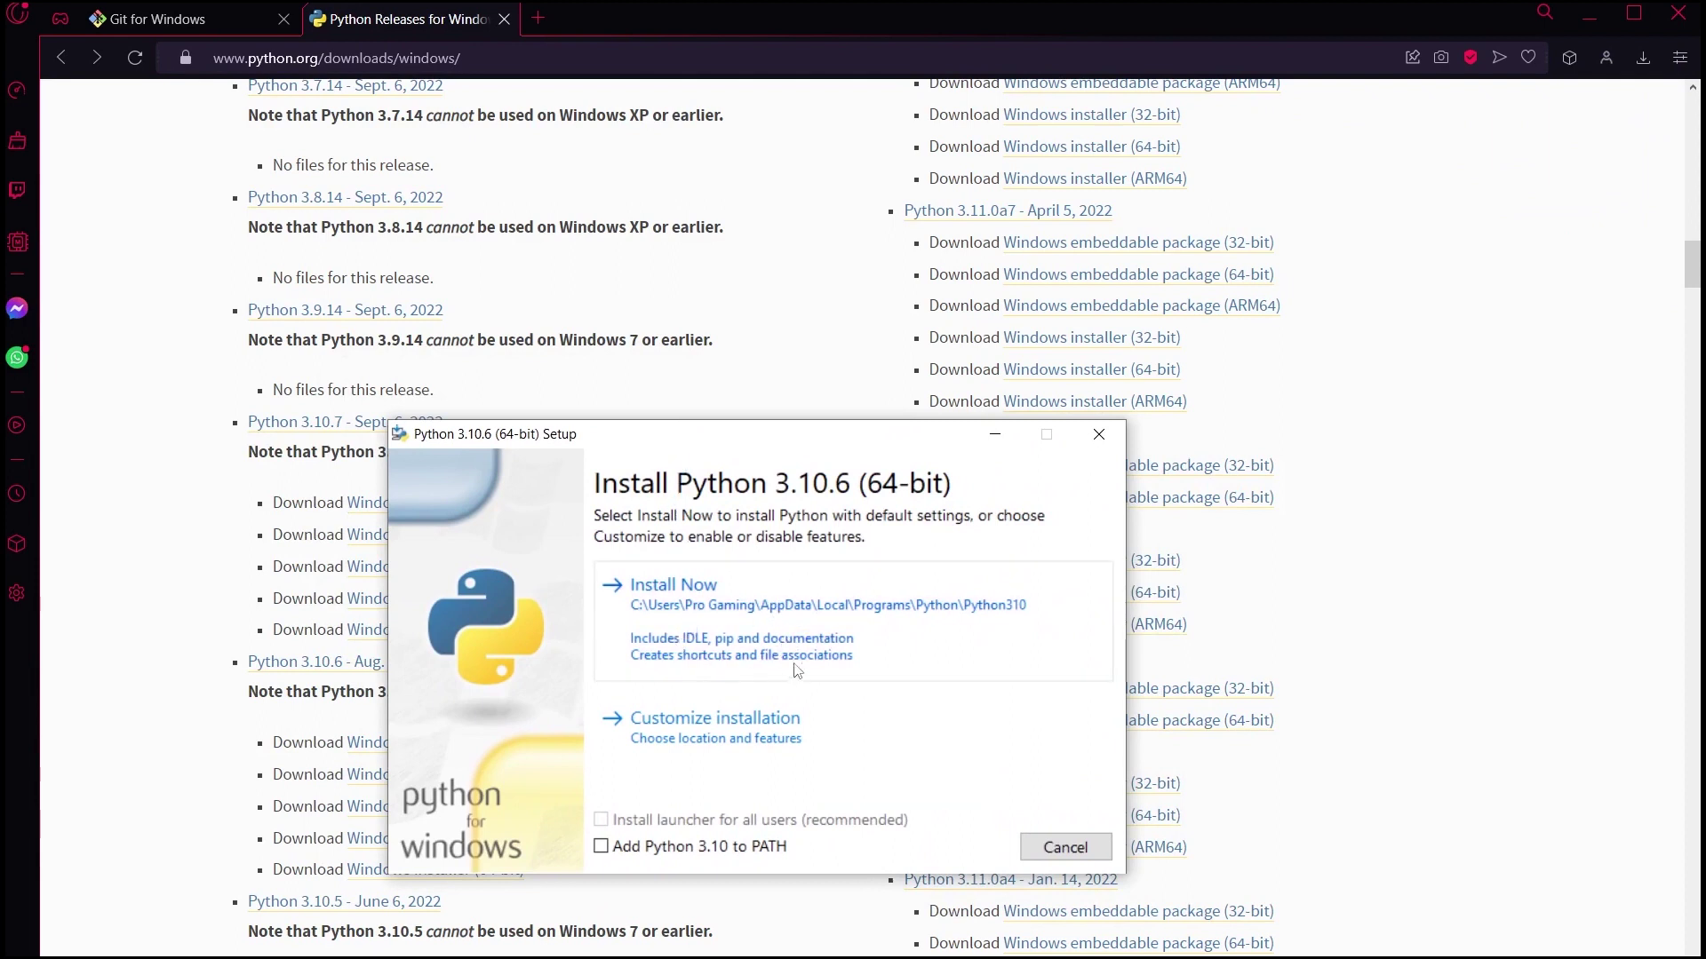
Leave 'Add Python 3.10 to PATH' off and exit the Python 3.10.6 installer without installing
left_click(601, 846)
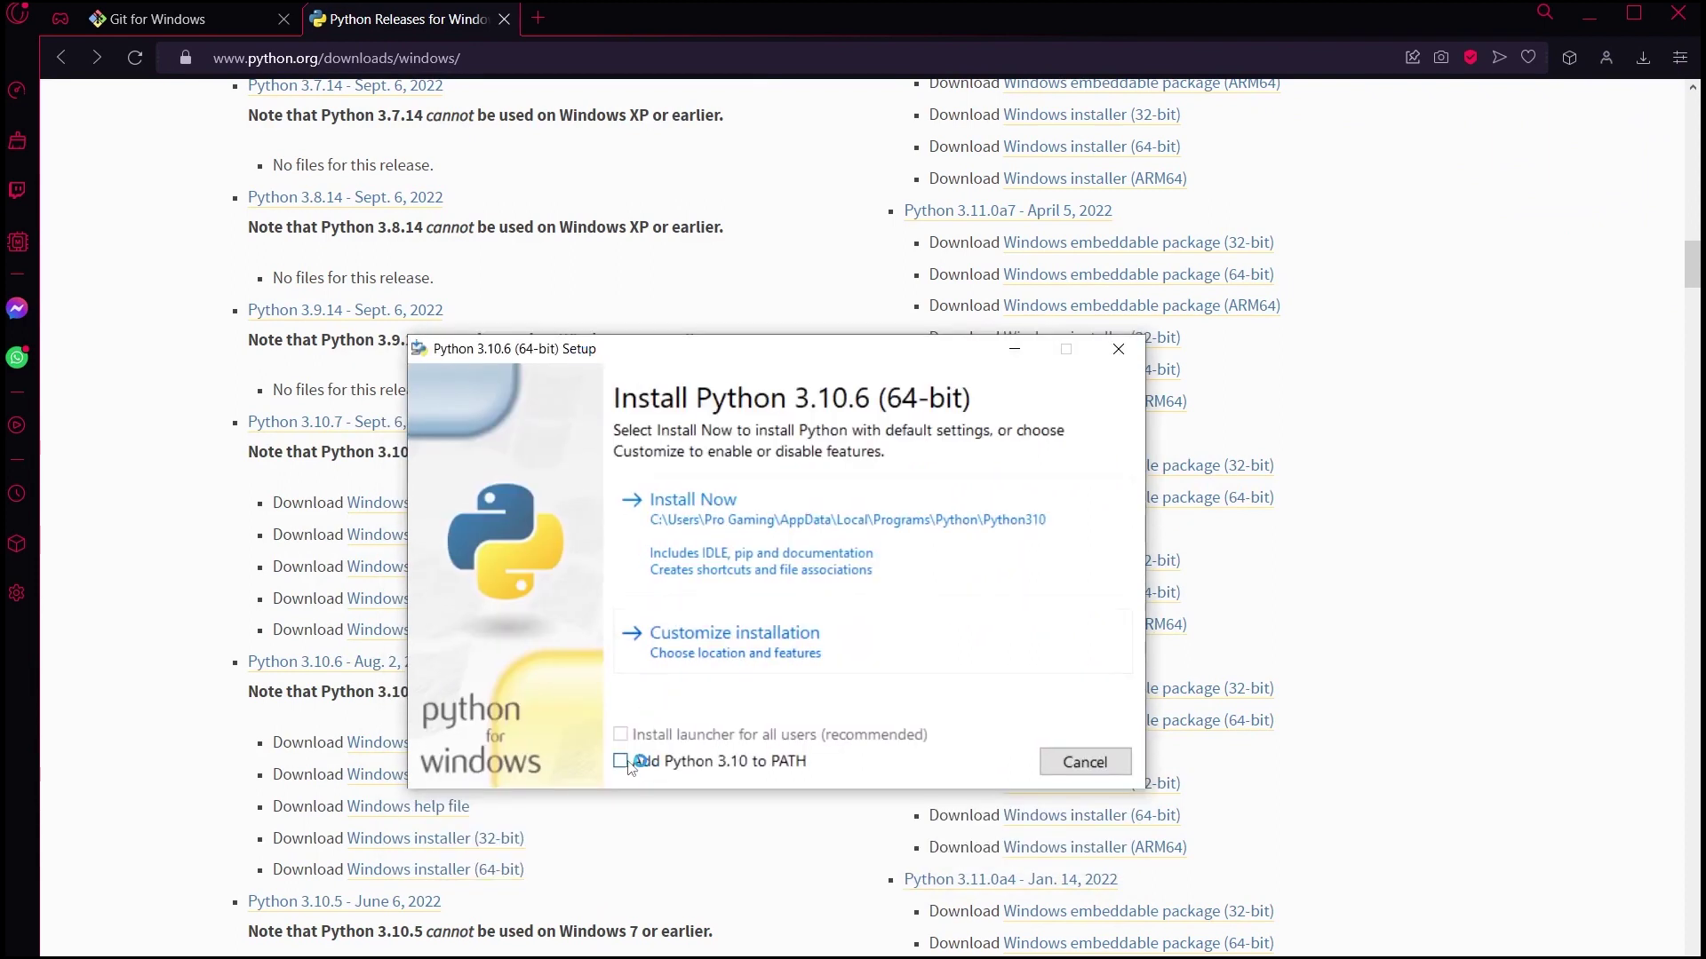
left_click(470, 784)
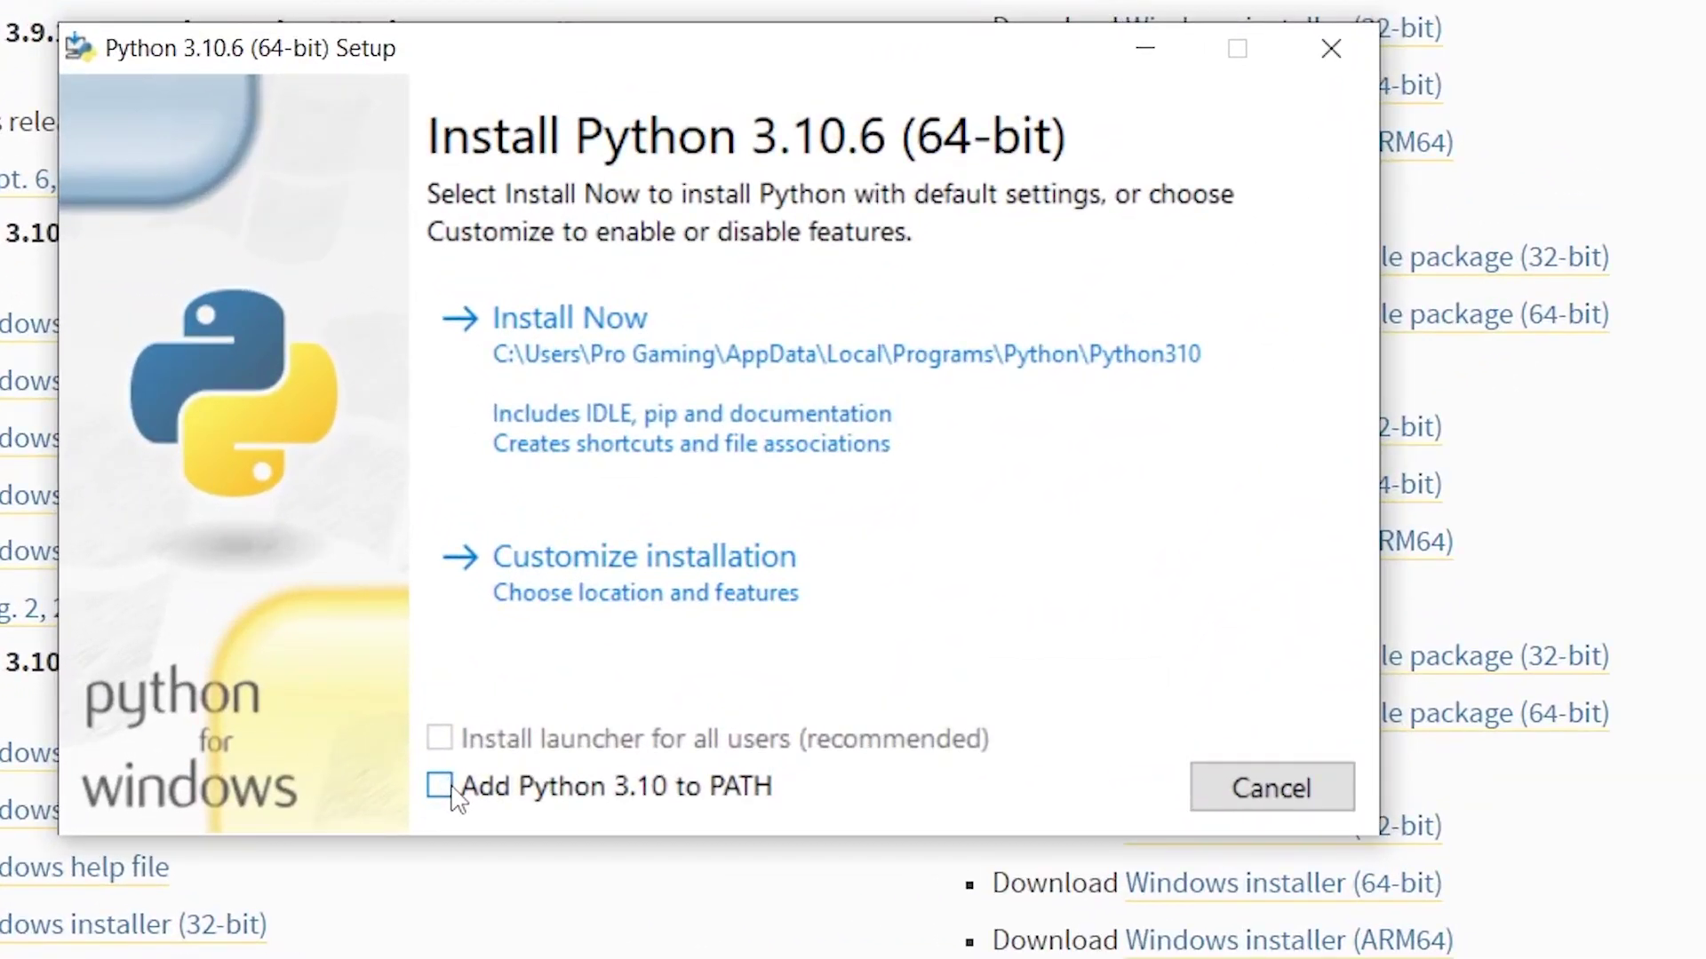
left_click(451, 794)
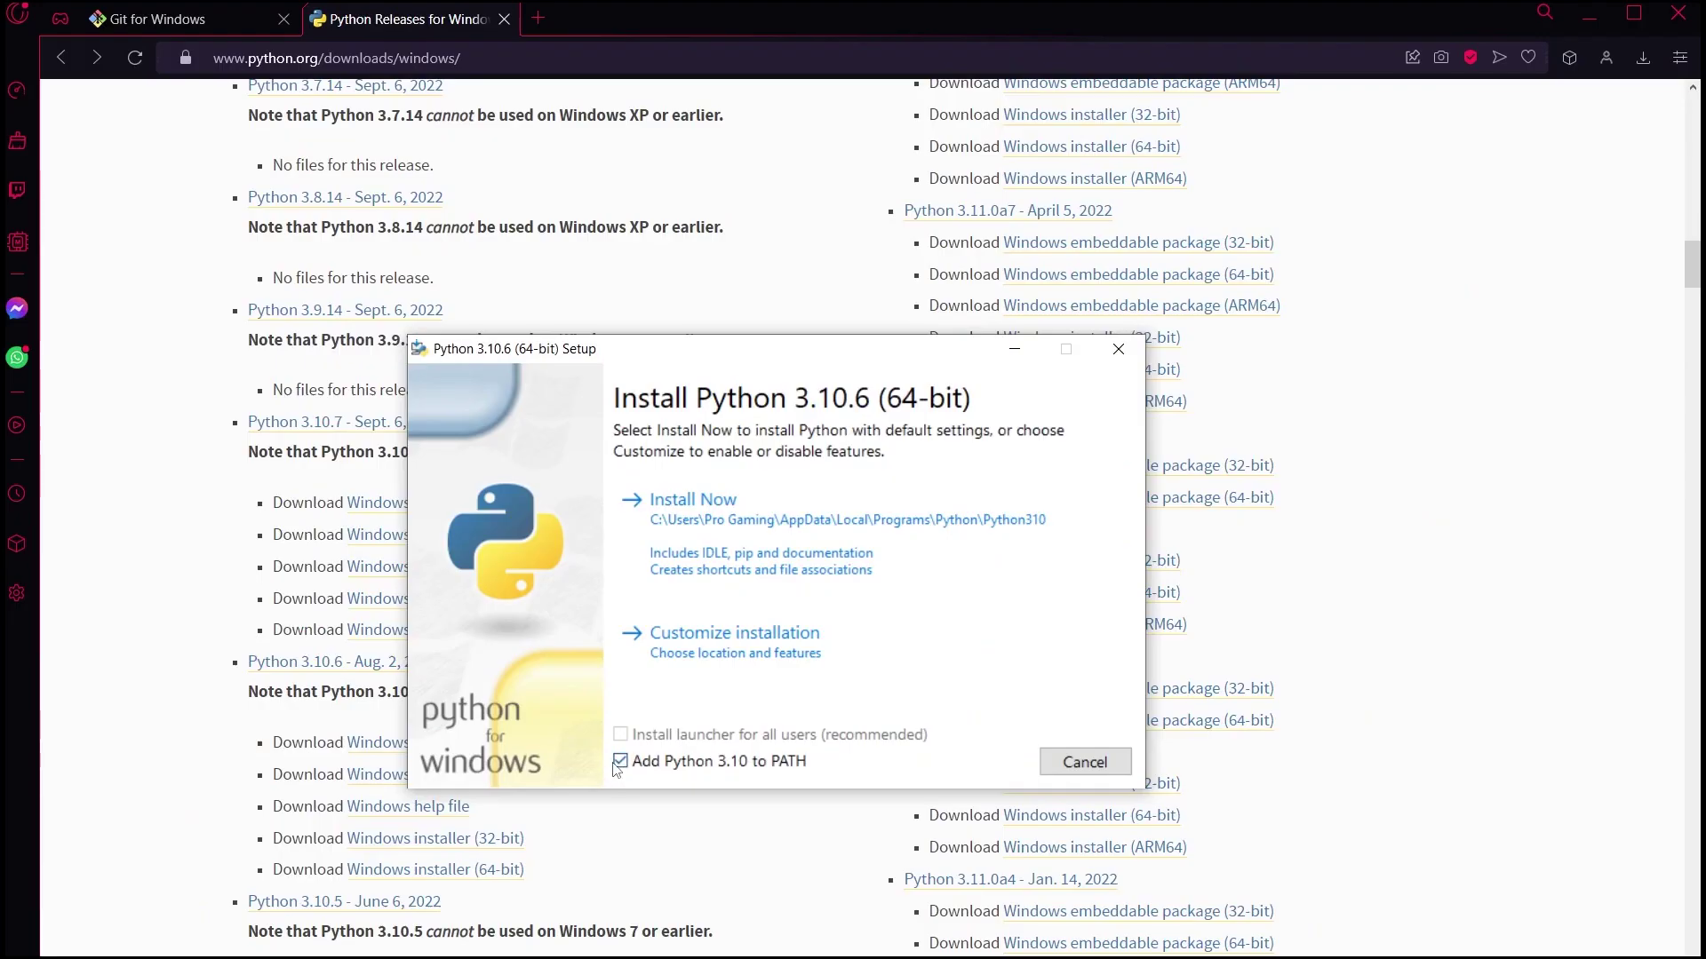
left_click(620, 762)
left_click(1115, 349)
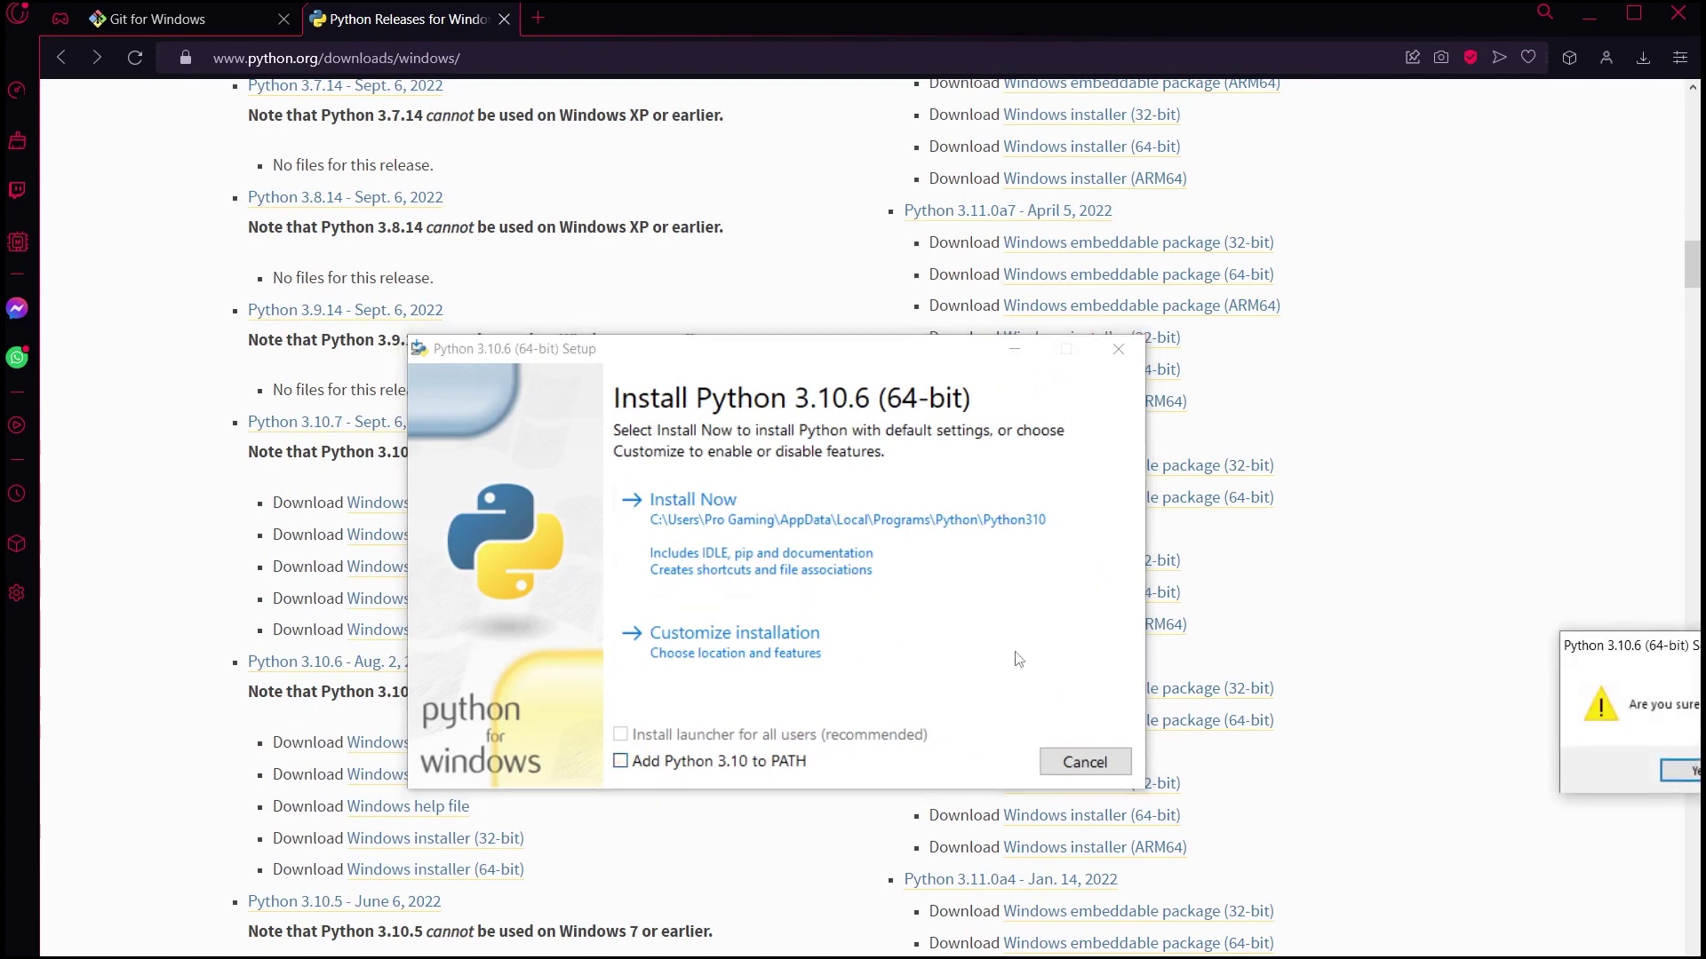
key("Return")
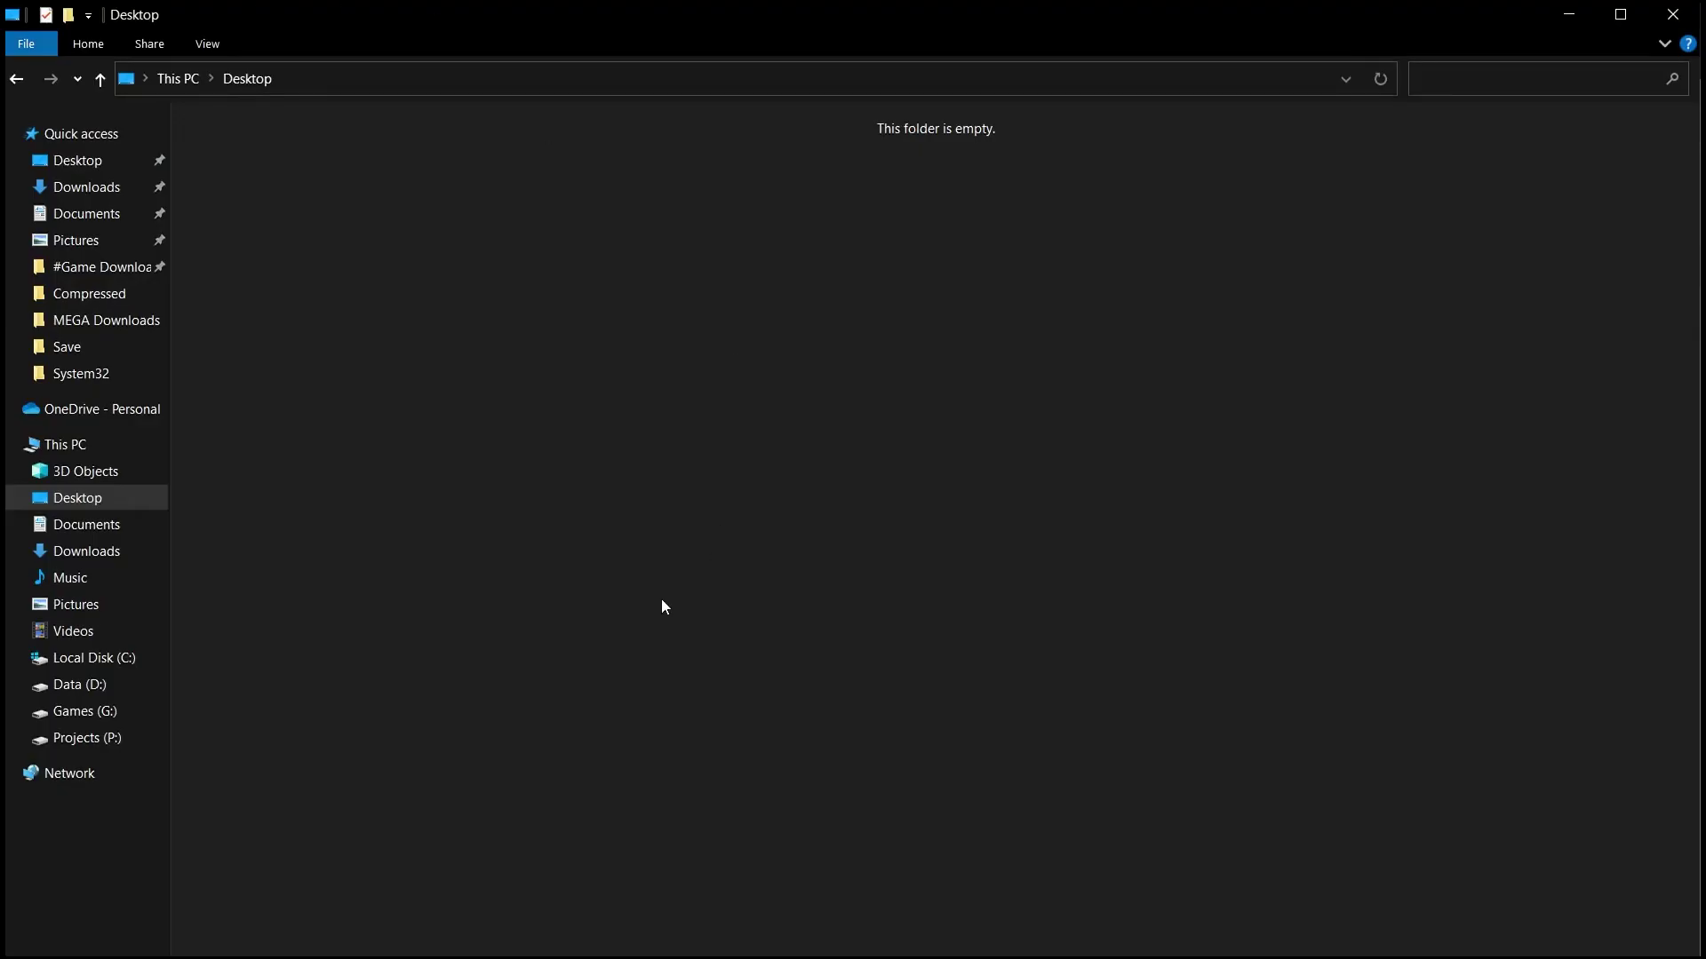
Launch a Command Prompt in the Desktop folder from Explorer's address bar
left_click(669, 76)
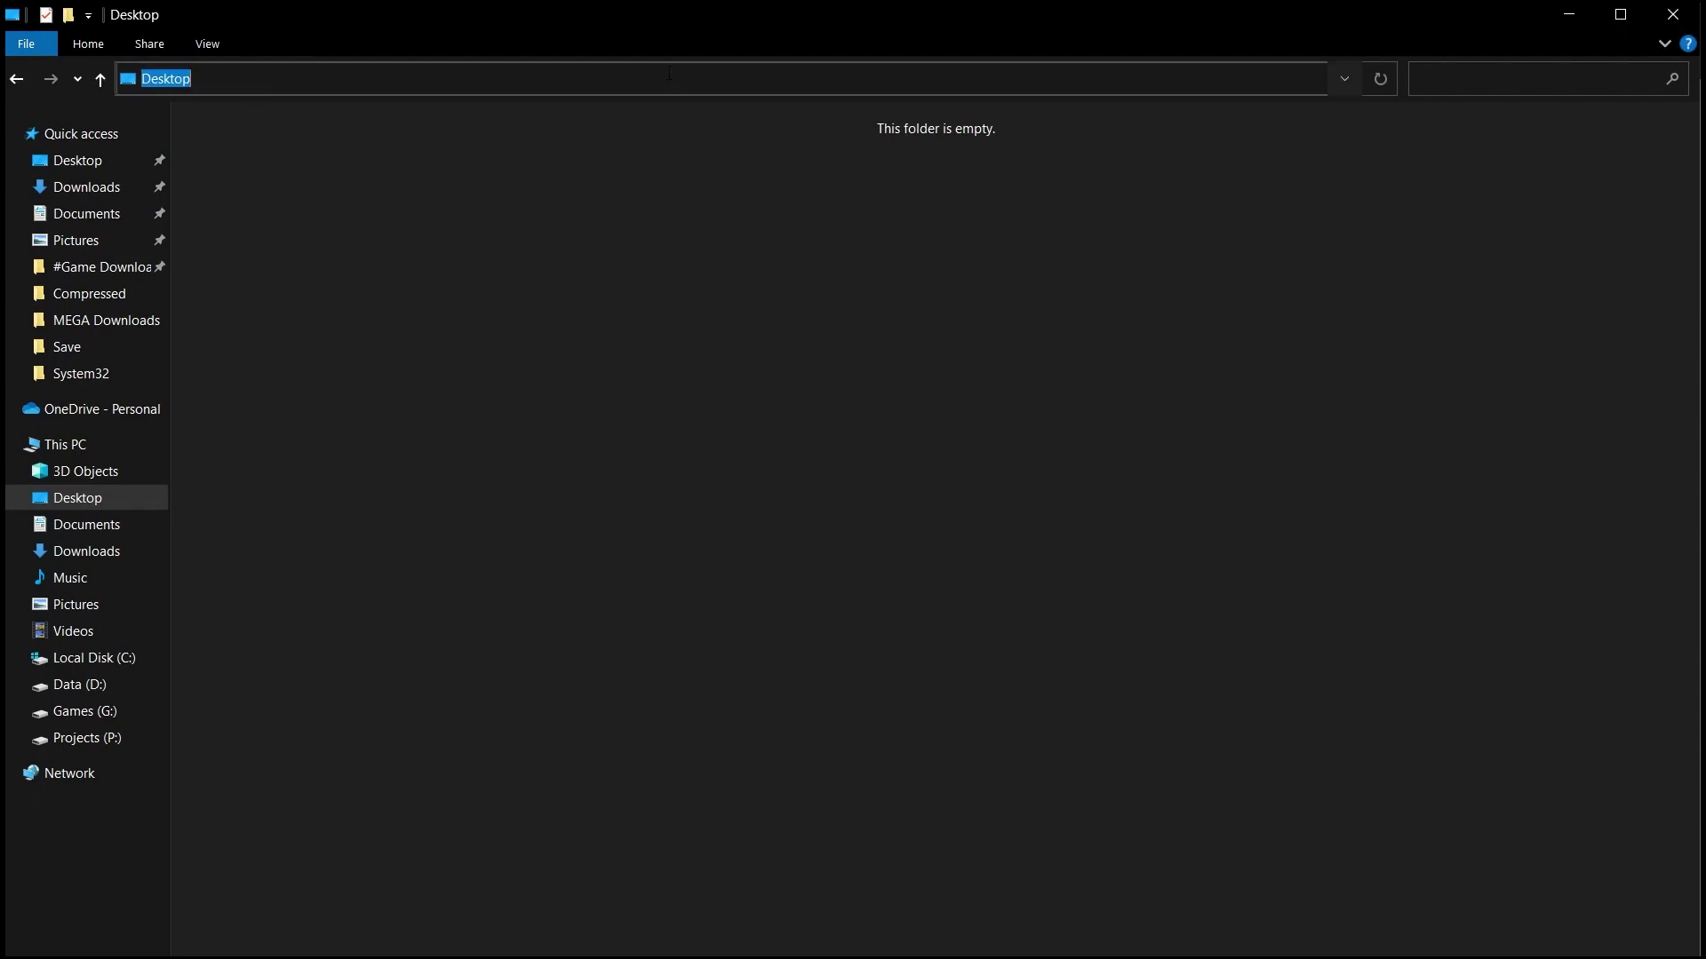
type("cmd")
key("Return")
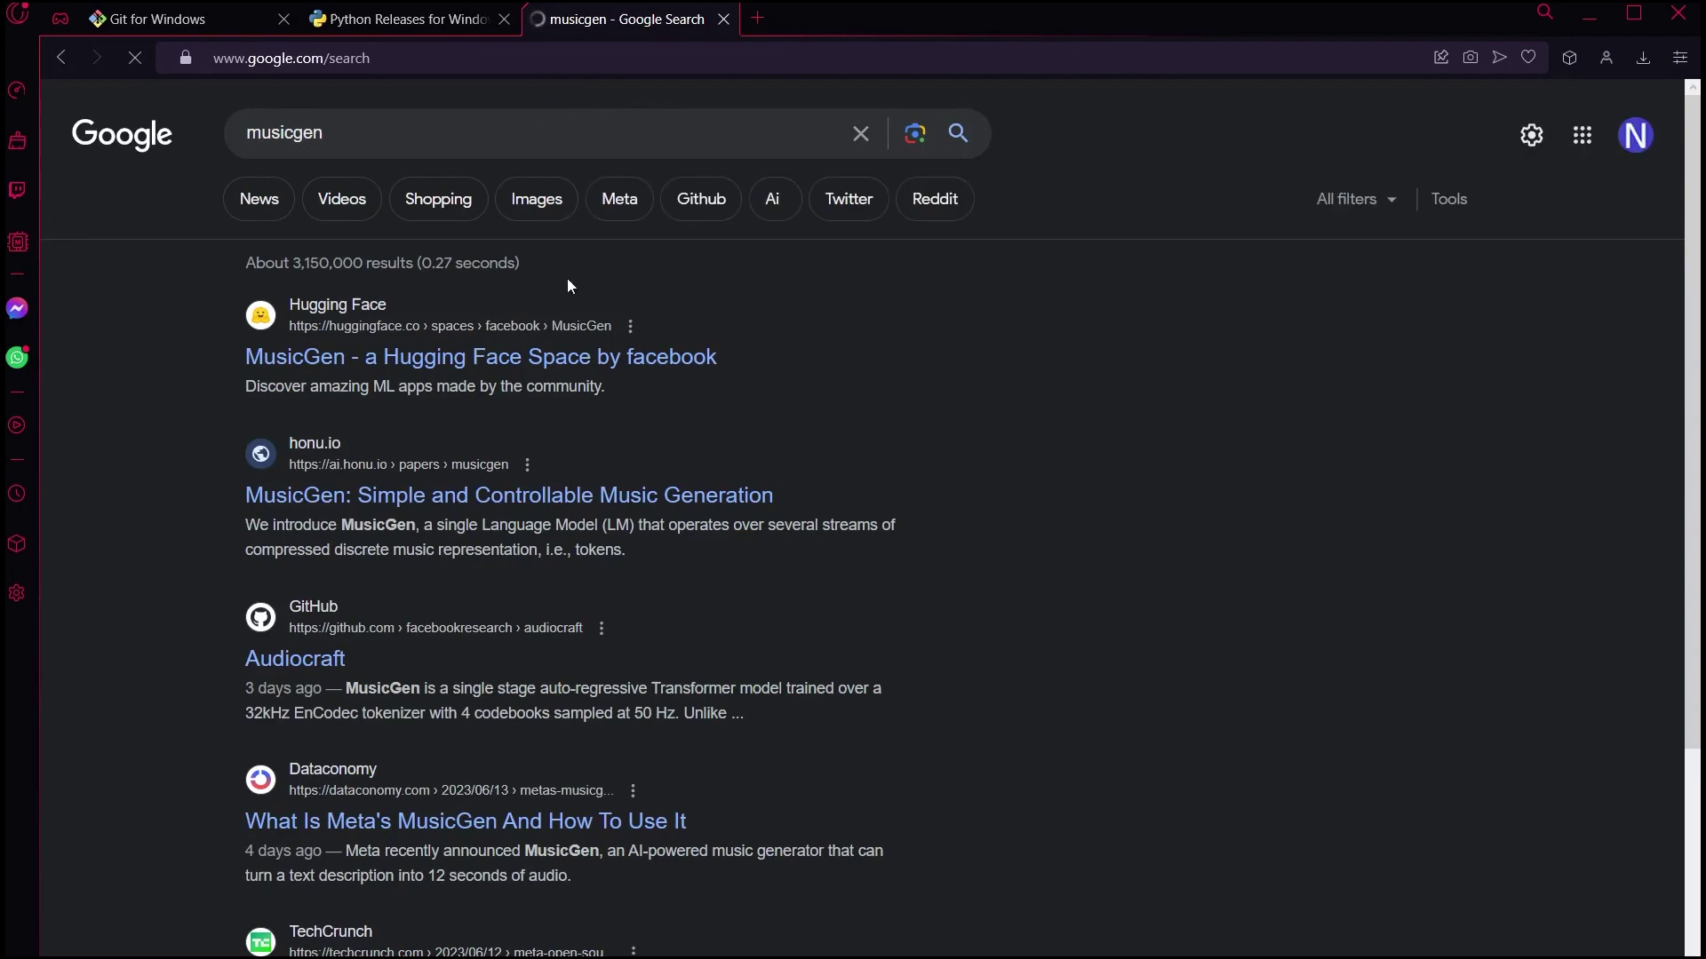
Open the facebookresearch/audiocraft GitHub repository and scroll to its Installation section
left_click(307, 653)
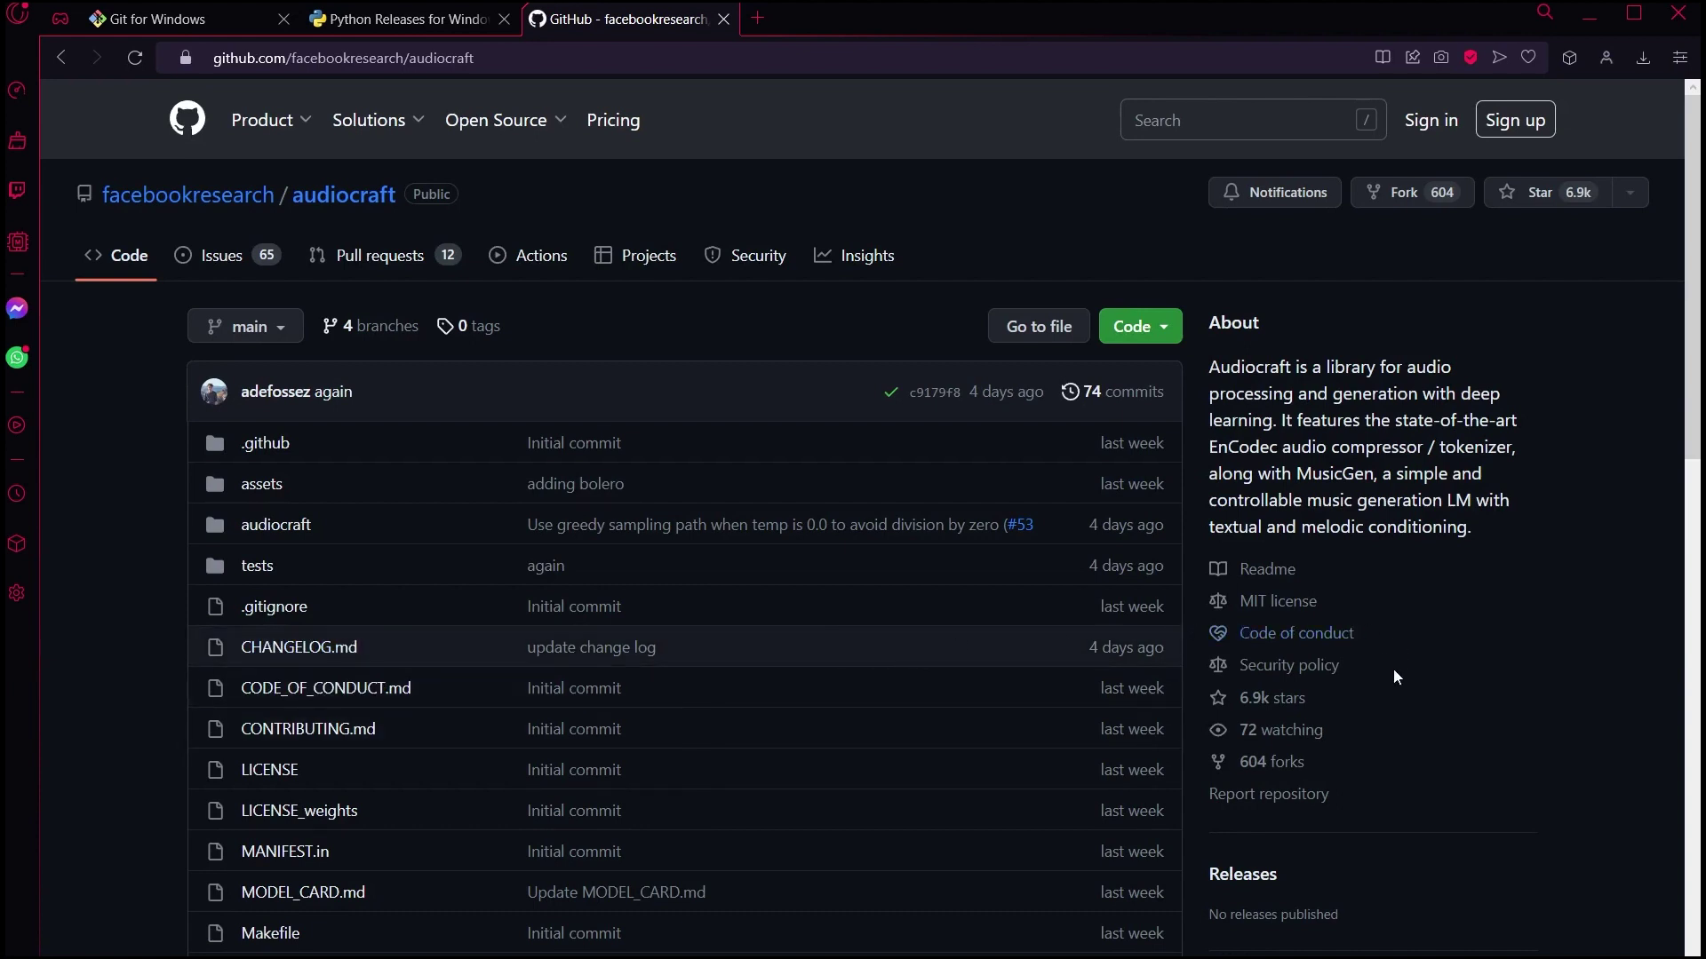
scroll(1393, 670, "down", 10)
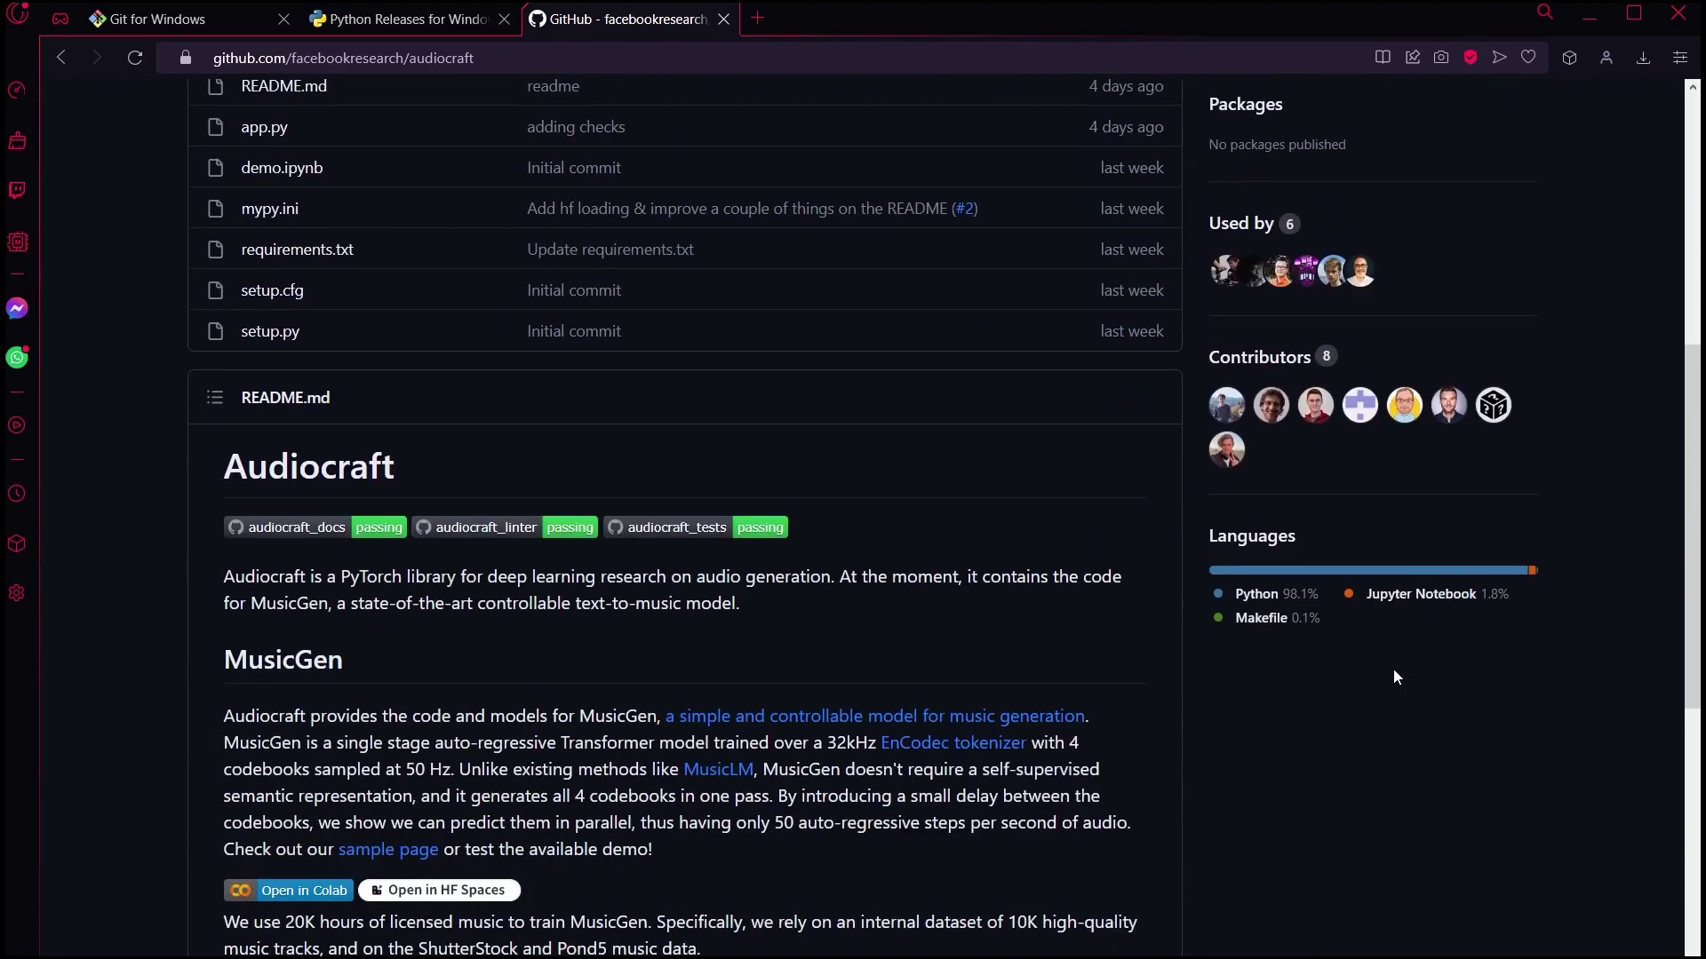
scroll(1393, 669, "down", 5)
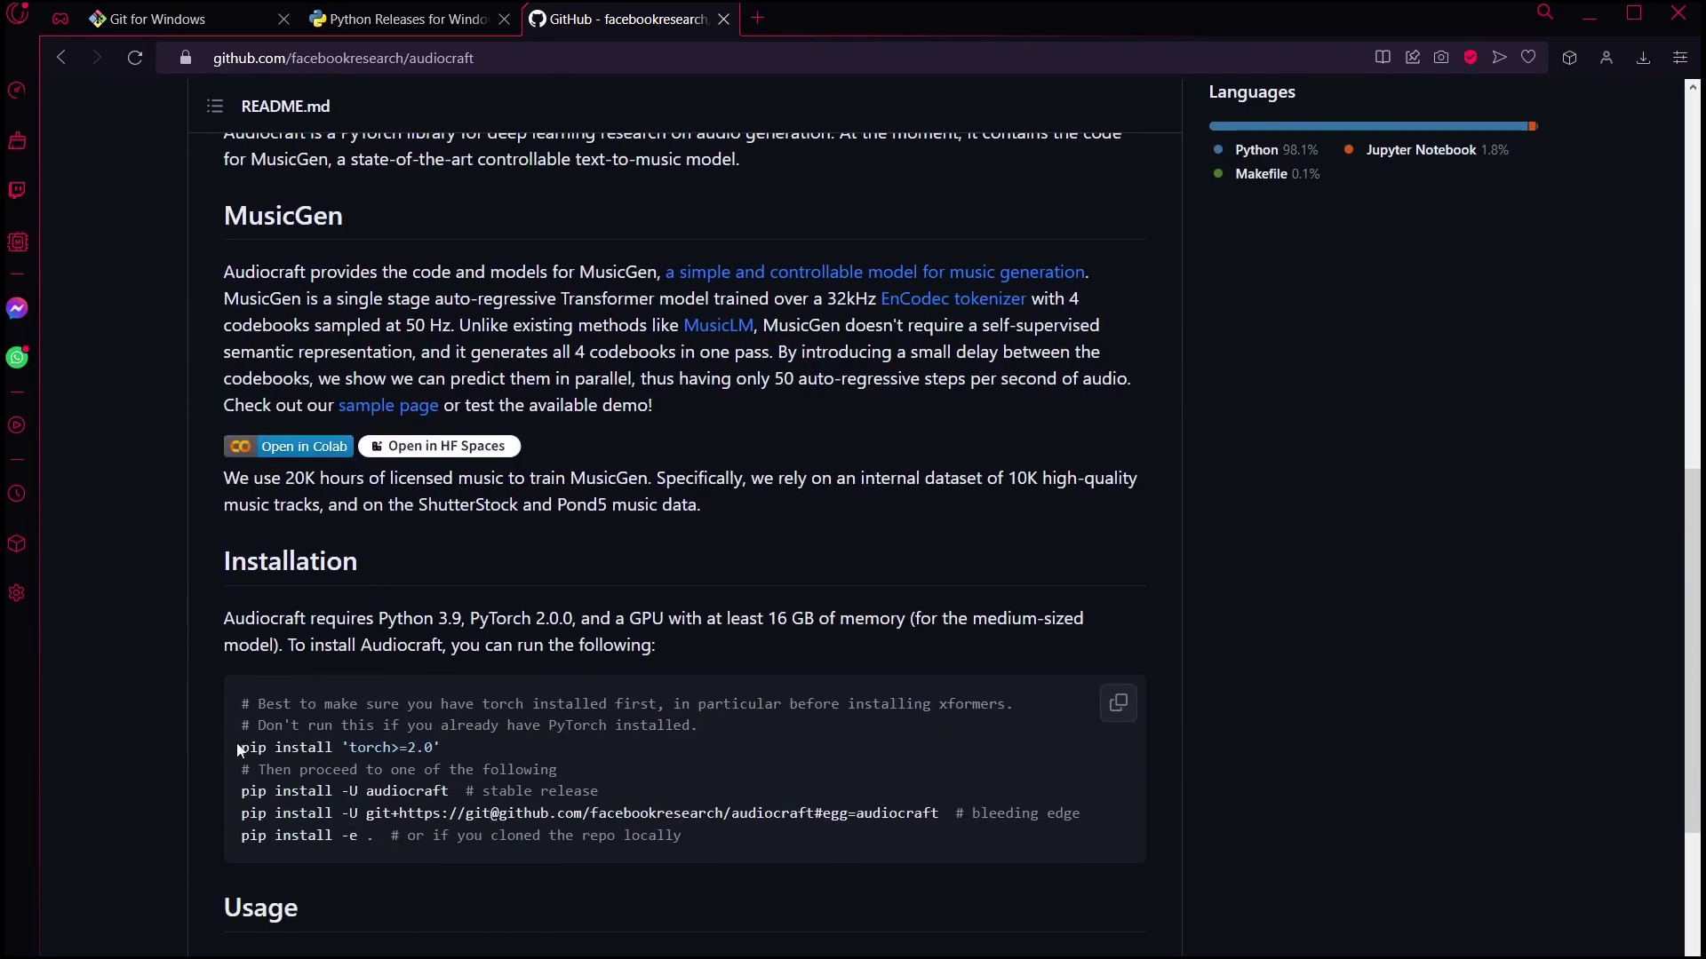
Copy the pip install 'torch>=2.0' line into the Command Prompt and select the repository URL
left_click_drag(240, 751, 441, 749)
left_click(340, 702)
left_click(678, 955)
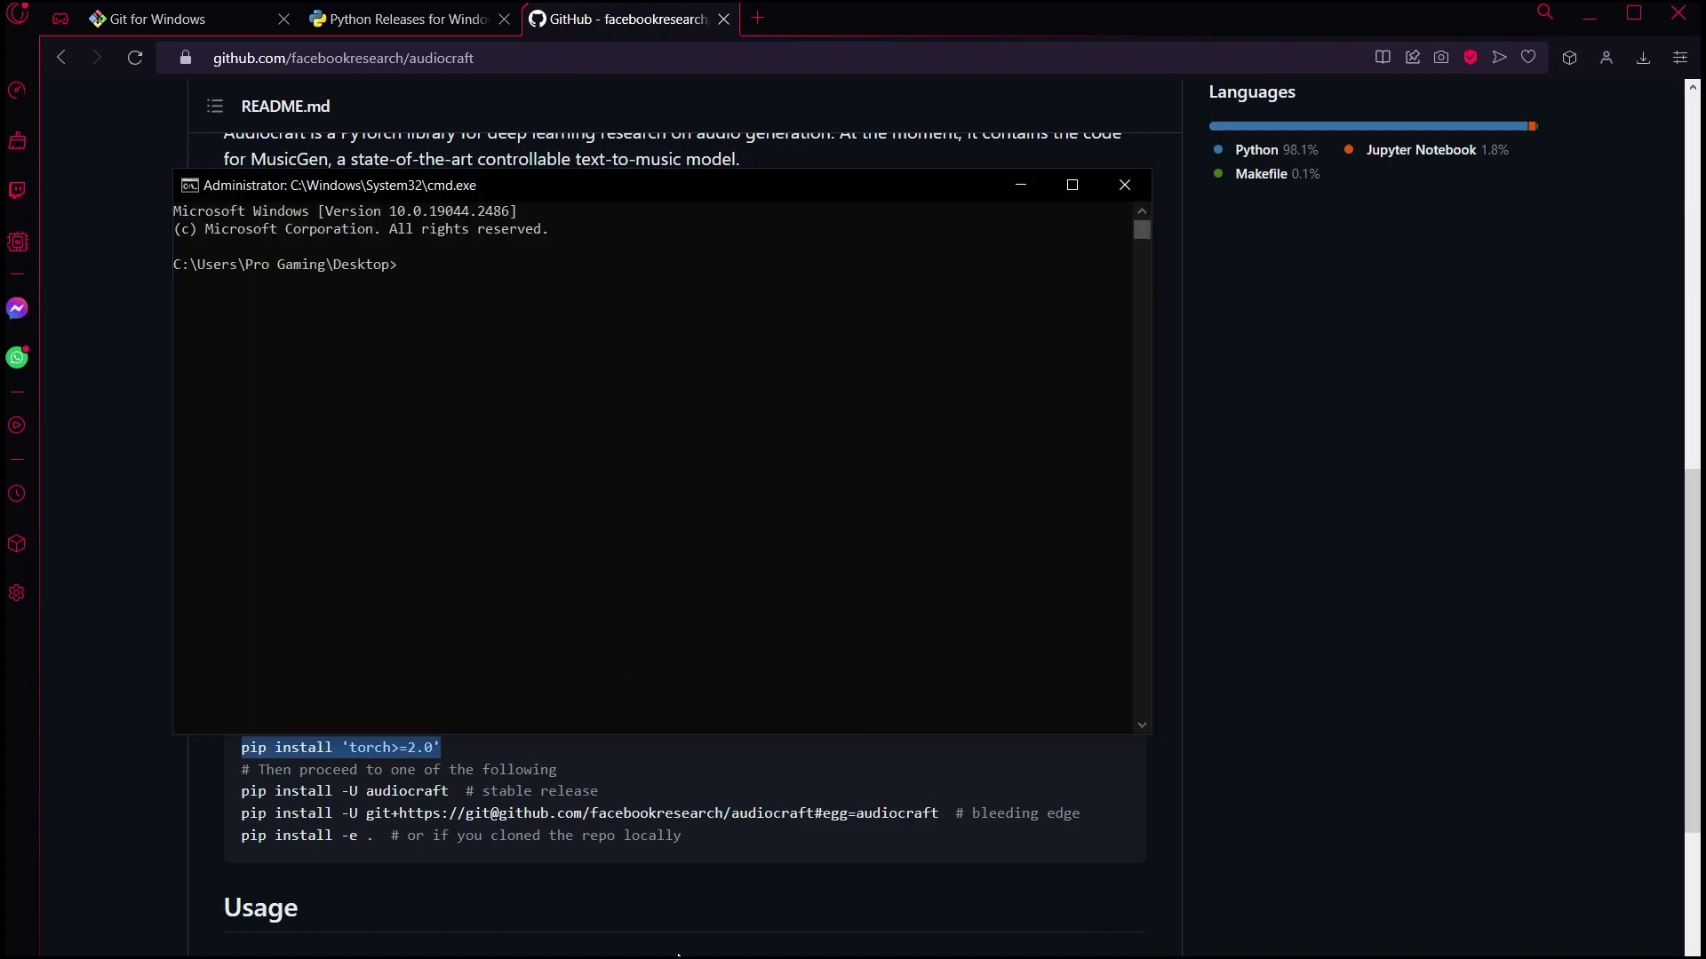
key("ctrl+v")
left_click(564, 56)
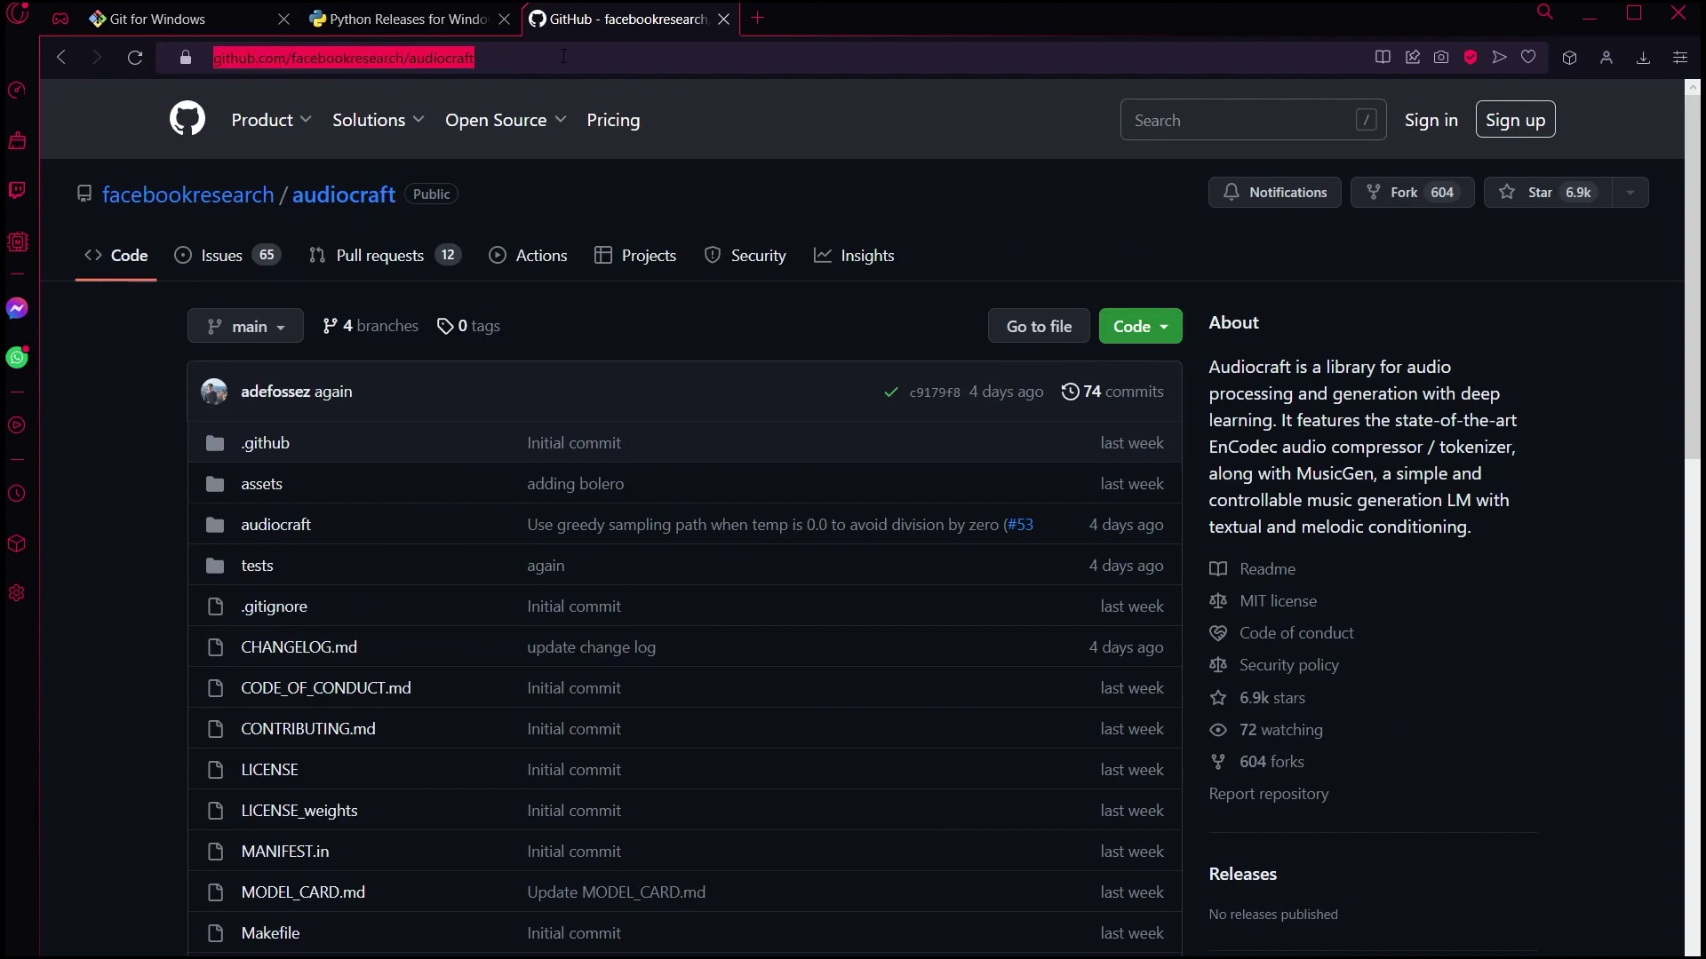
Clone the audiocraft repository to the Desktop with git clone and the copied URL
left_click(666, 951)
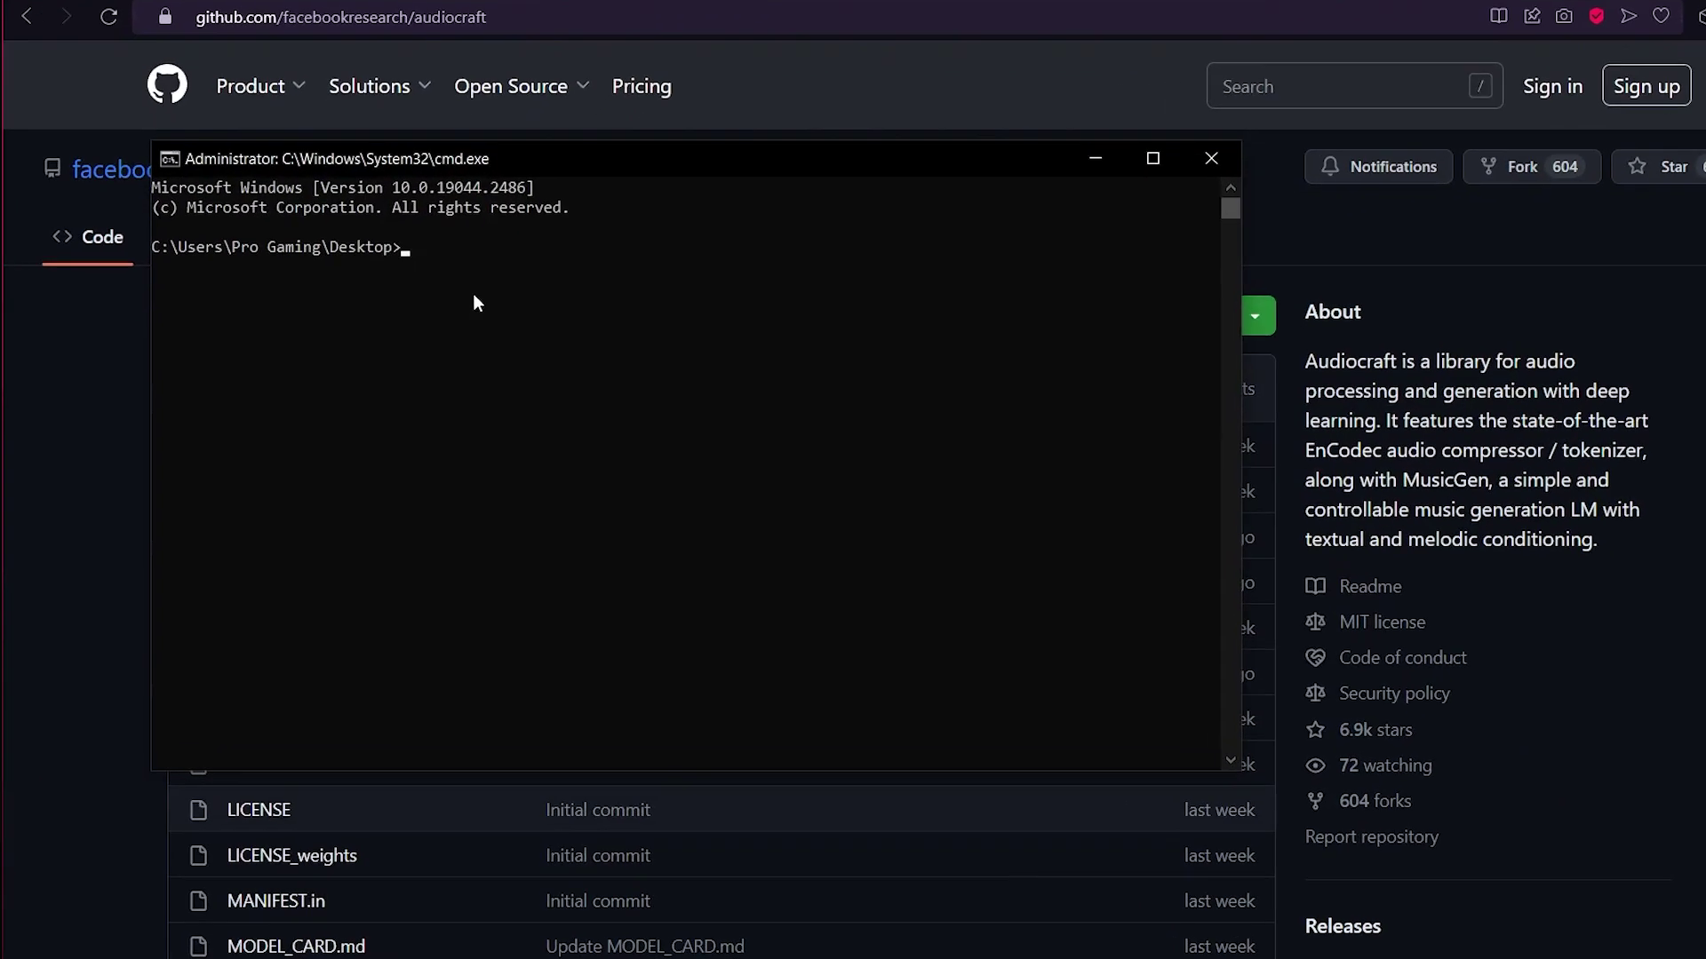
type("git clone")
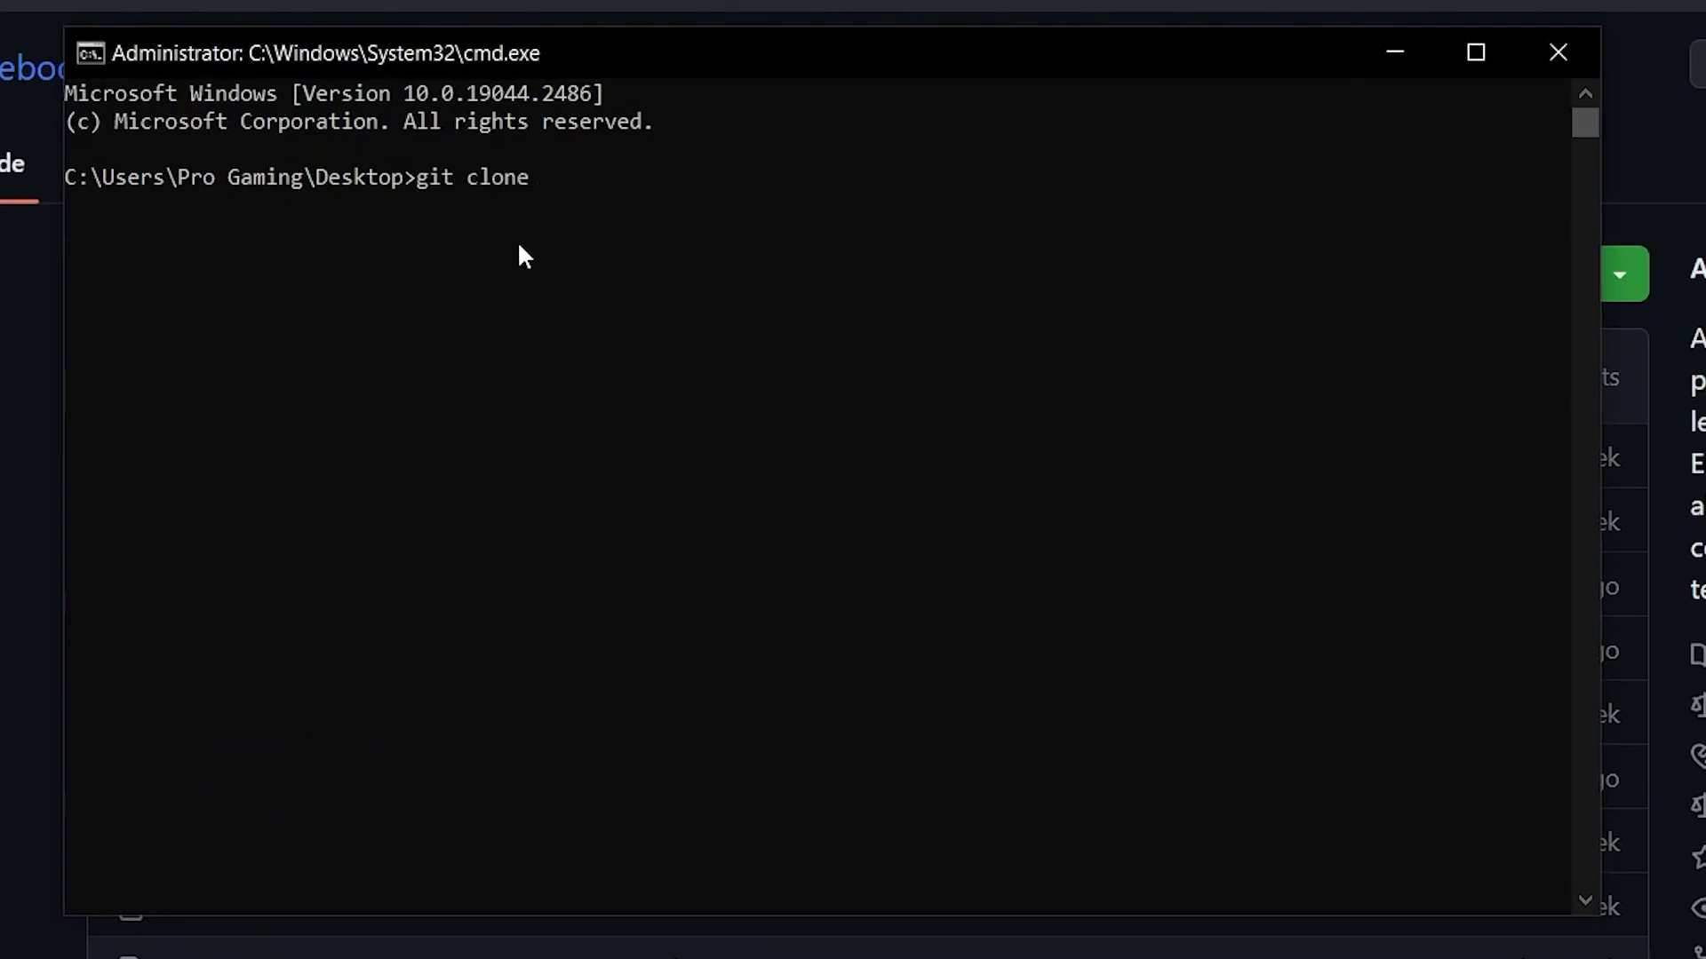
key("ctrl+v")
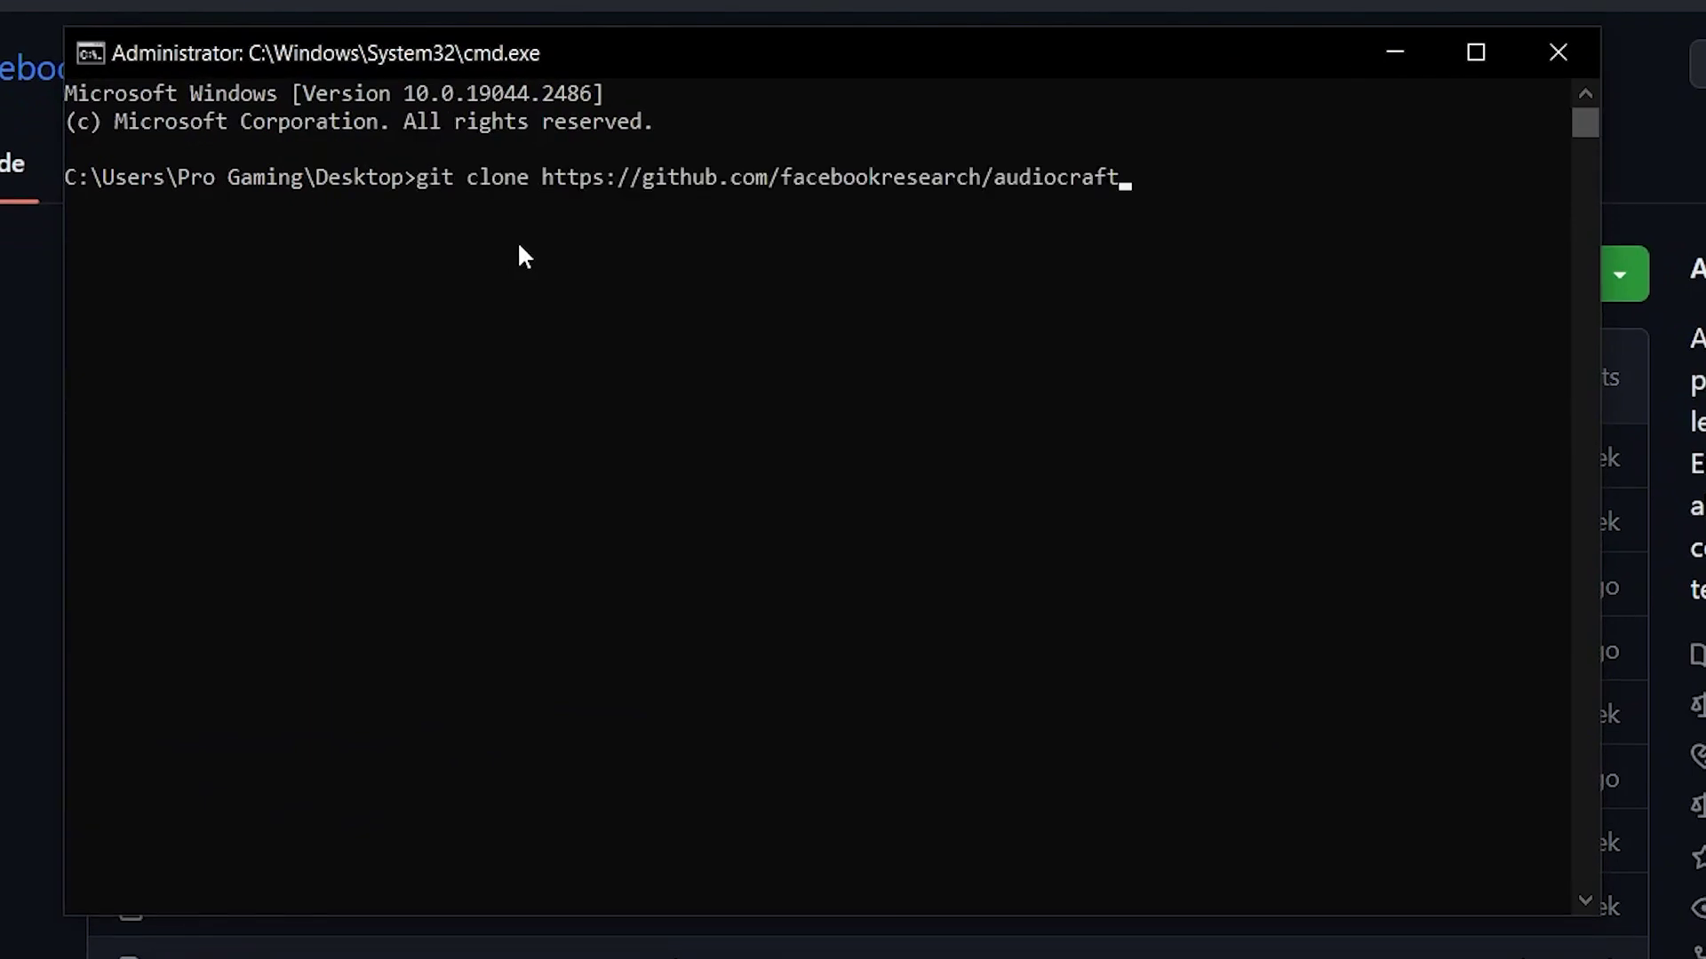
key("Return")
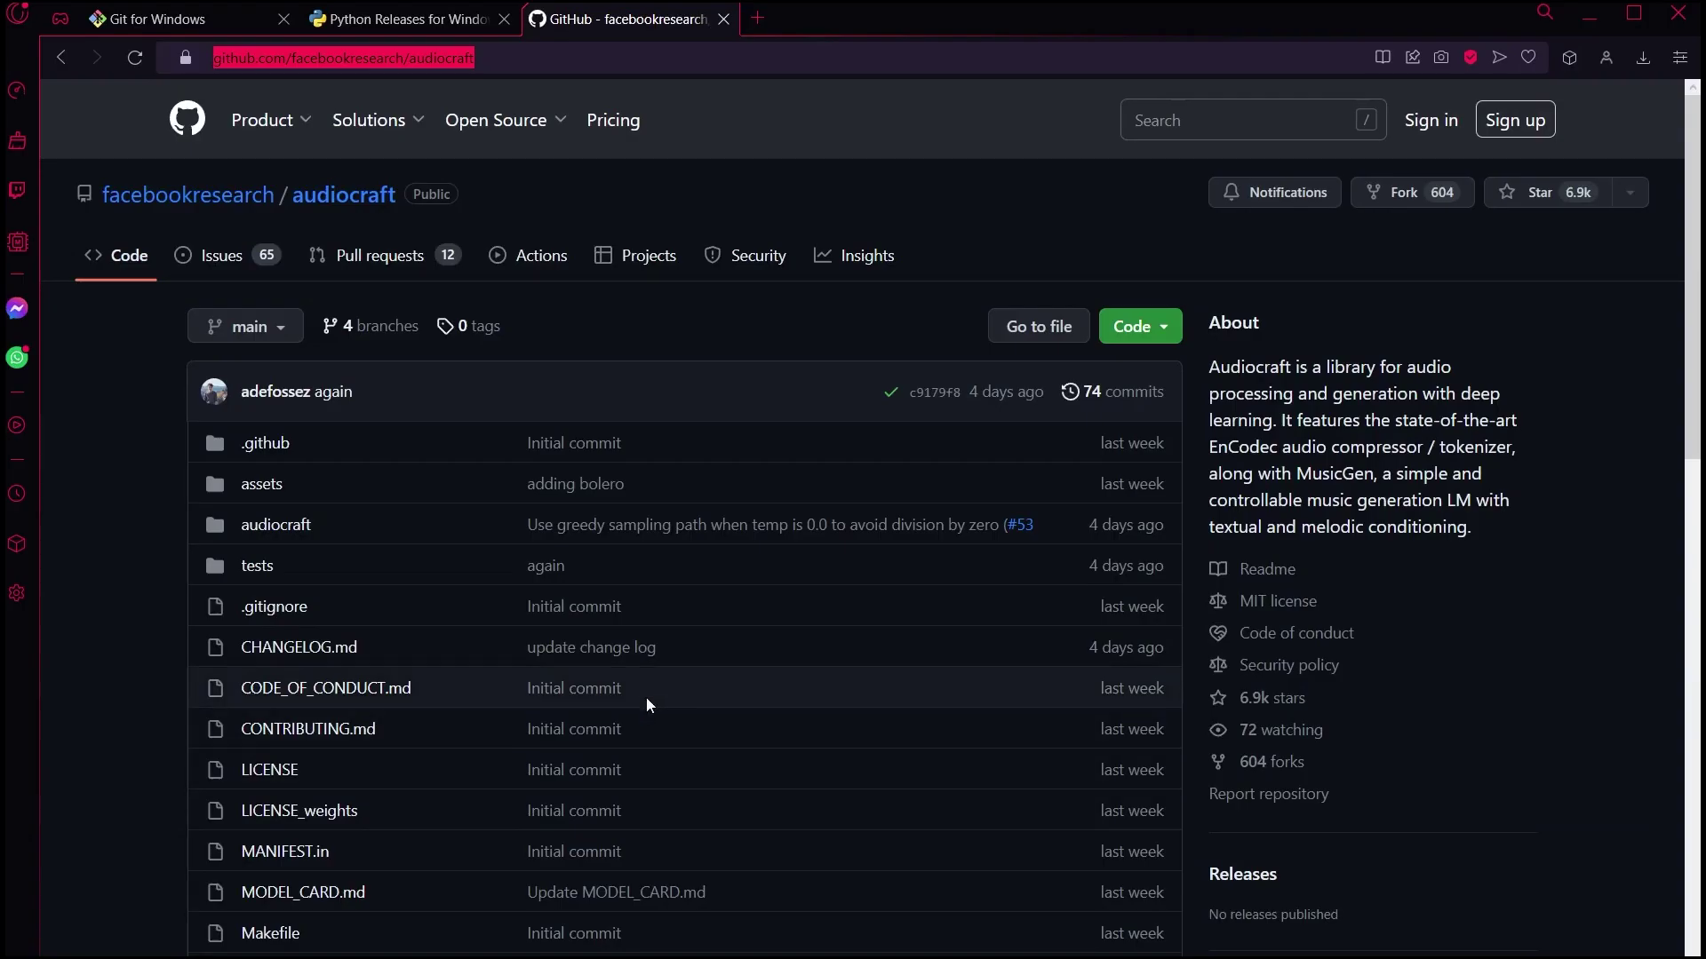
Check the README install steps and enter pip install -e at the prompt
scroll(647, 697, "down", 10)
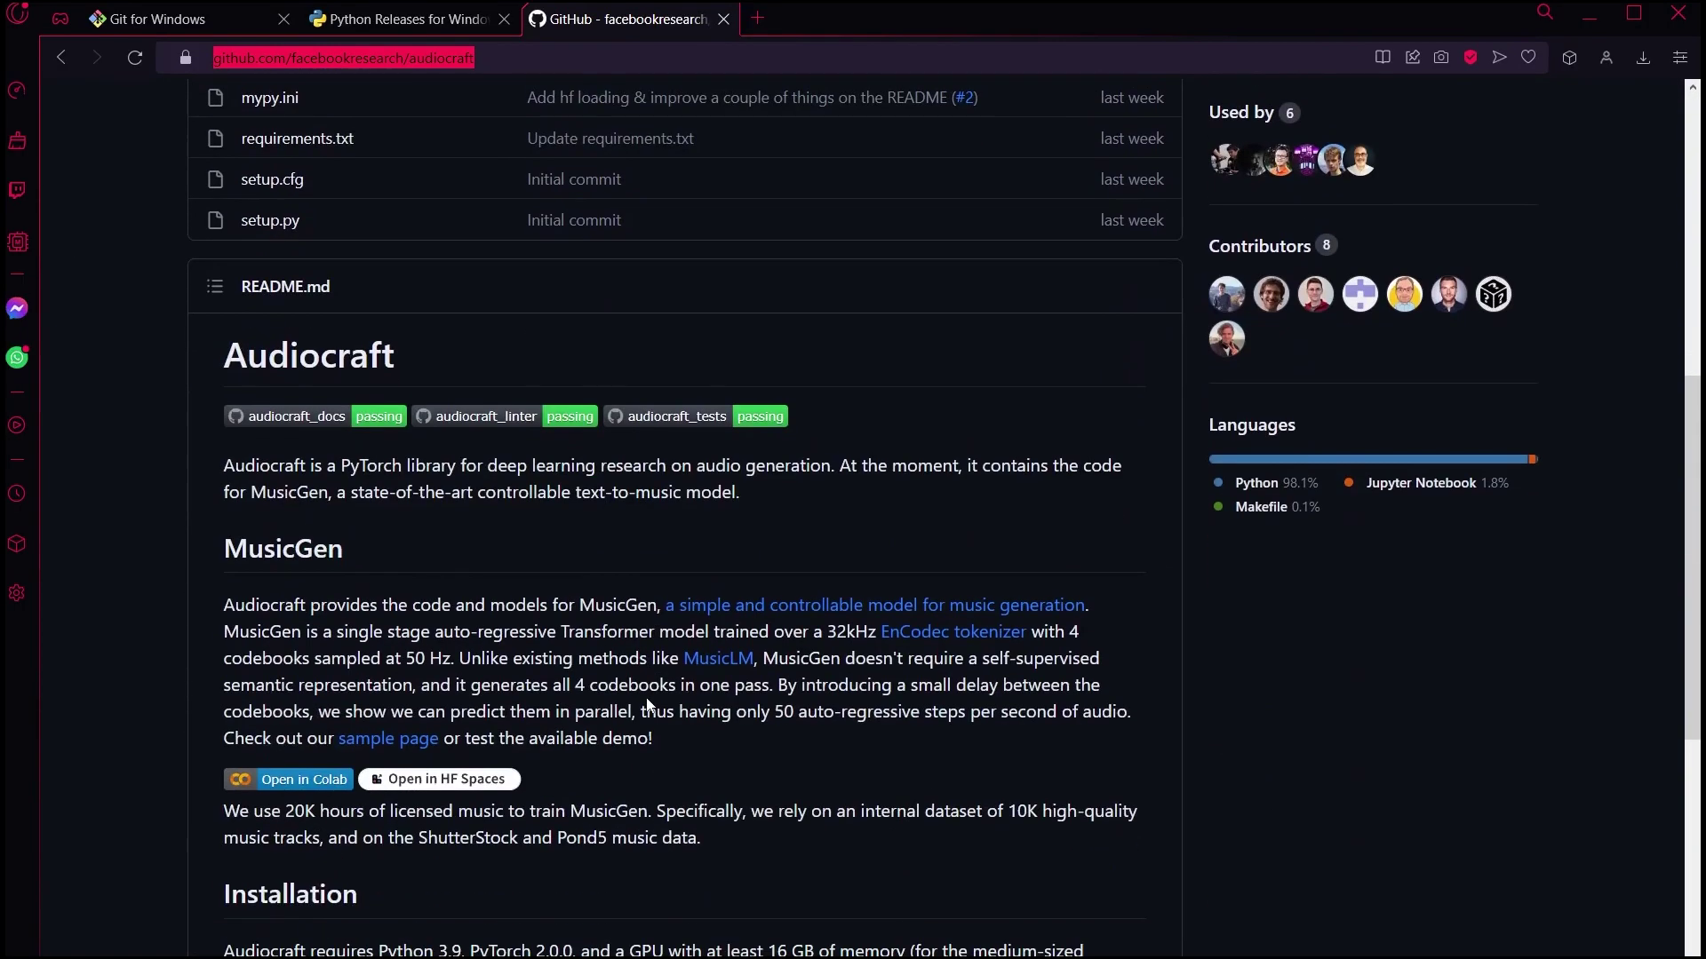
scroll(647, 705, "up", 4)
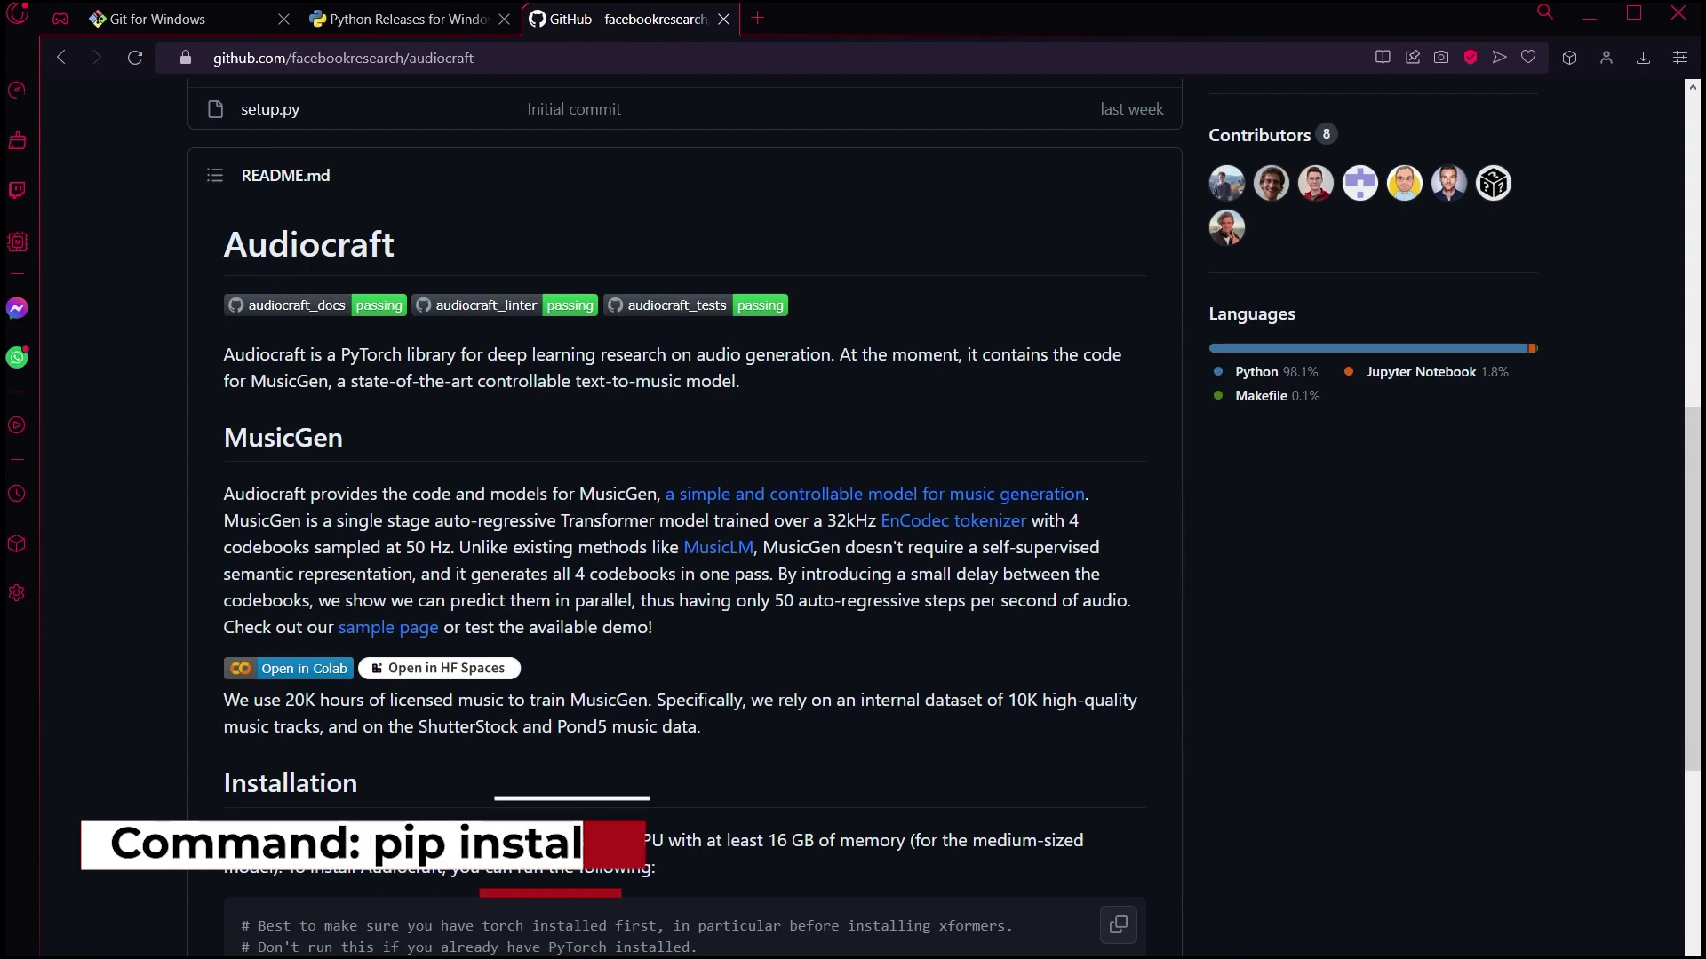
key("alt+Tab")
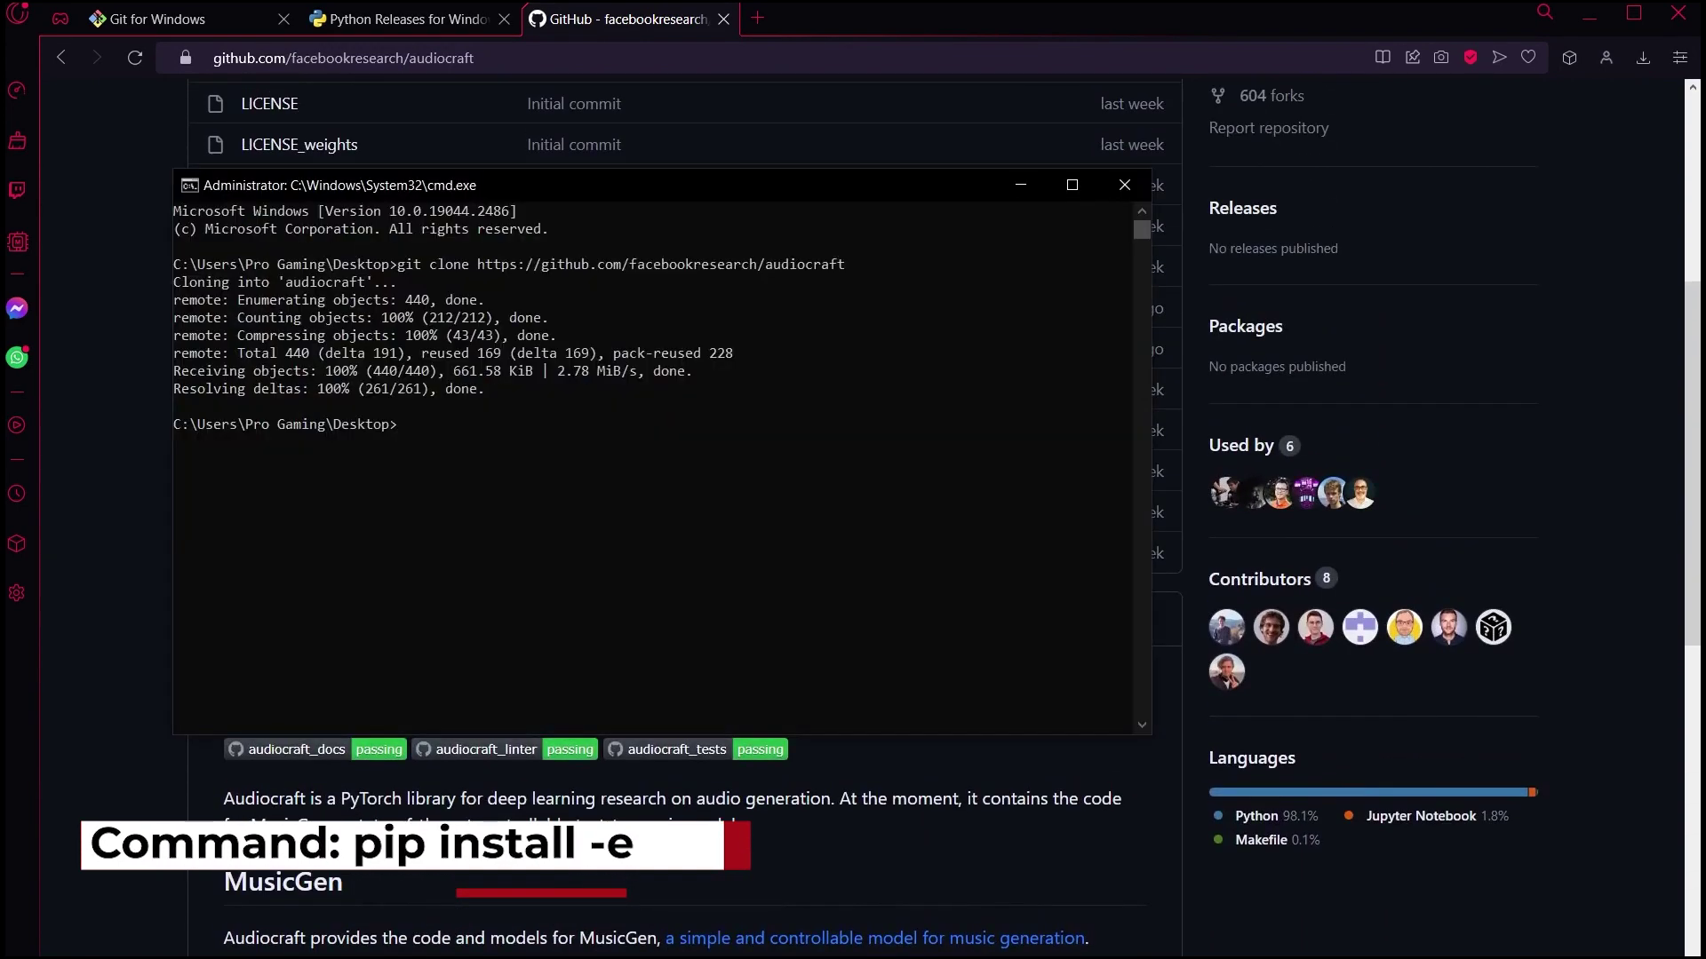
type("pip install -e")
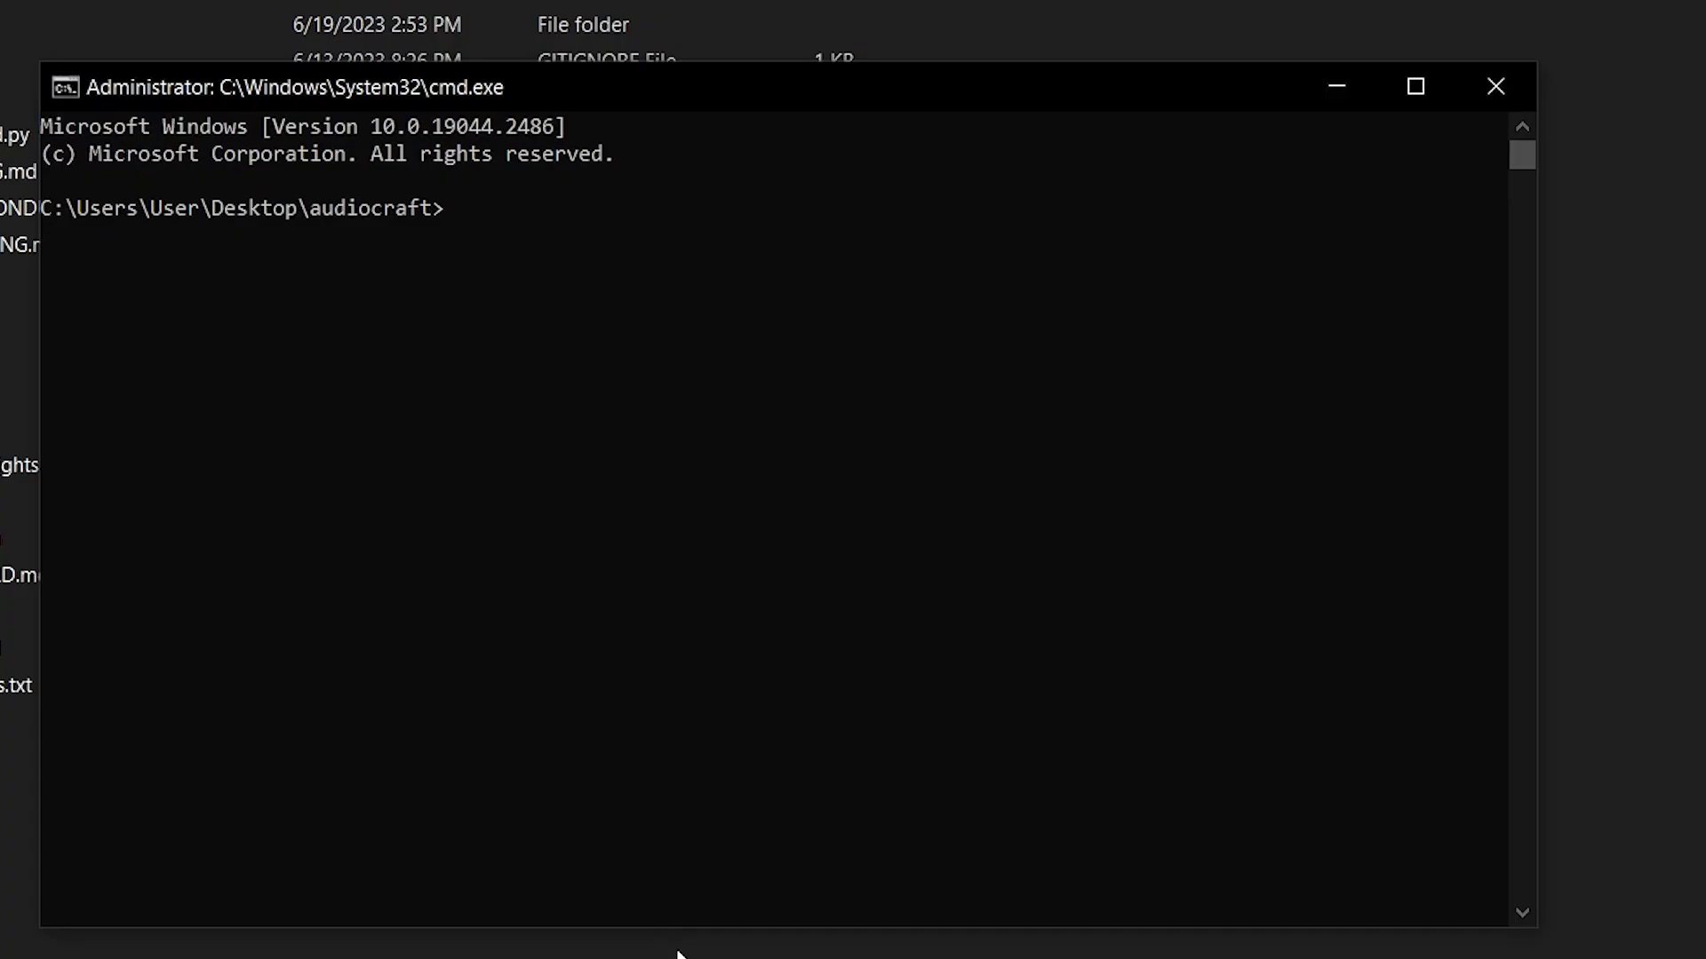
type("python app.py")
key("Return")
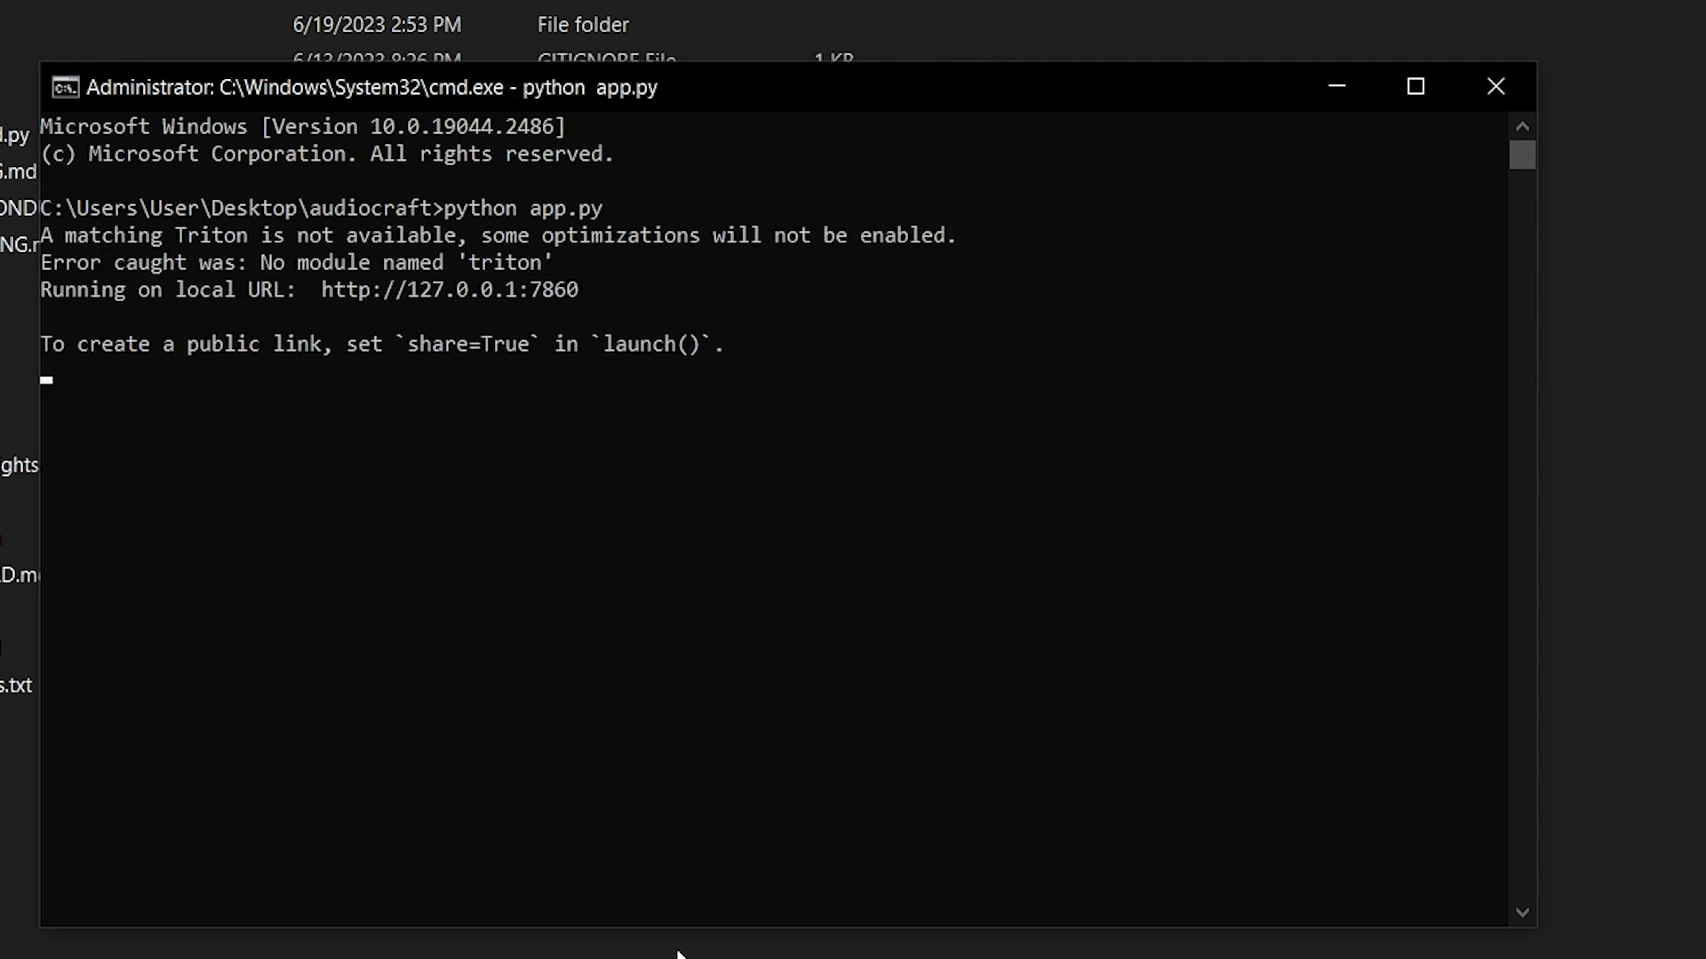
left_click_drag(584, 290, 323, 293)
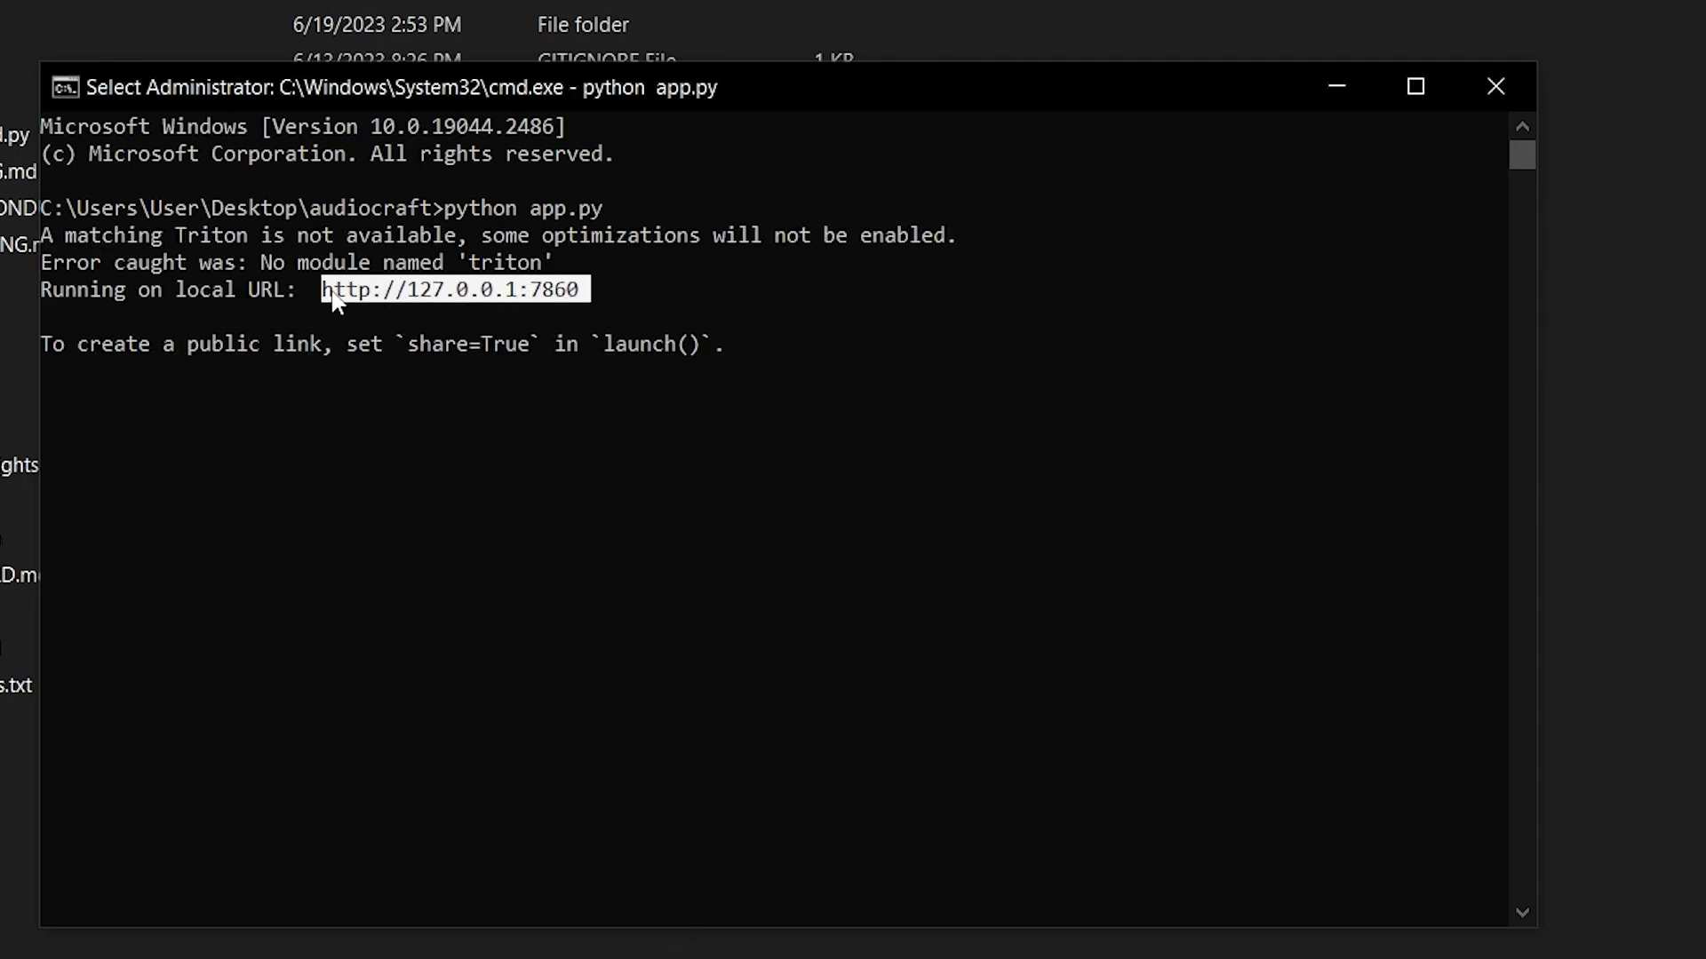
key("ctrl+c")
key("alt+Tab")
key("ctrl+l")
key("ctrl+v")
key("Return")
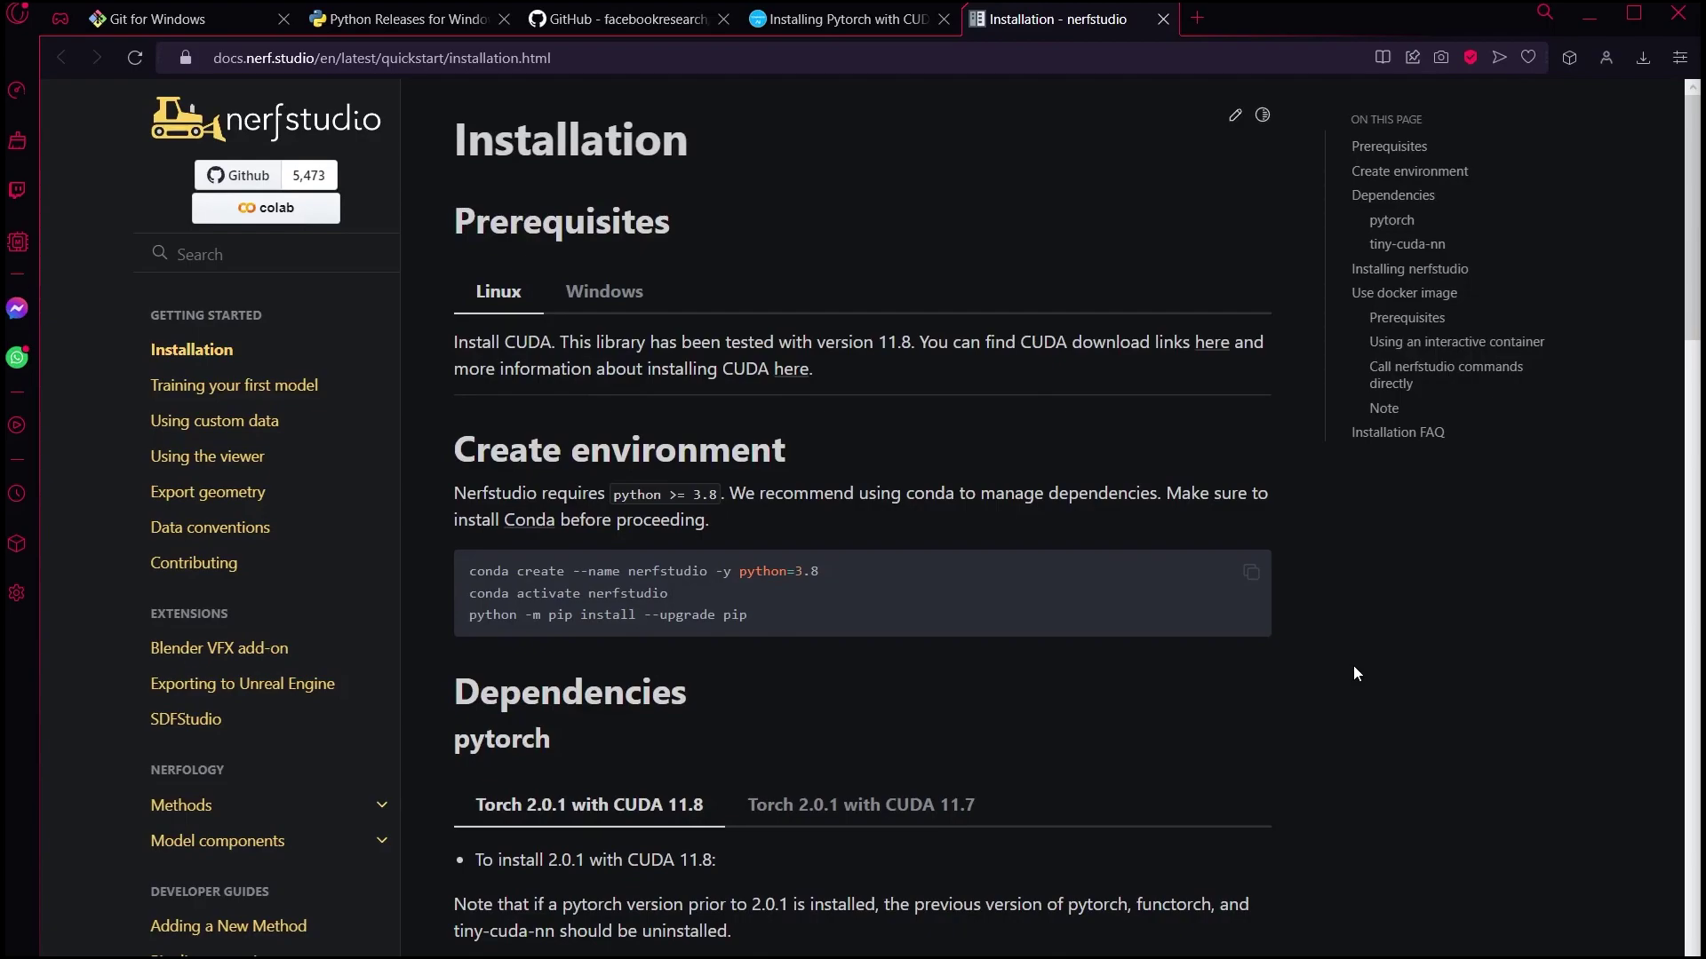
Open a new Command Prompt in the Desktop folder via cmd in Explorer's address bar
key("alt+Tab")
left_click(256, 78)
left_click(374, 79)
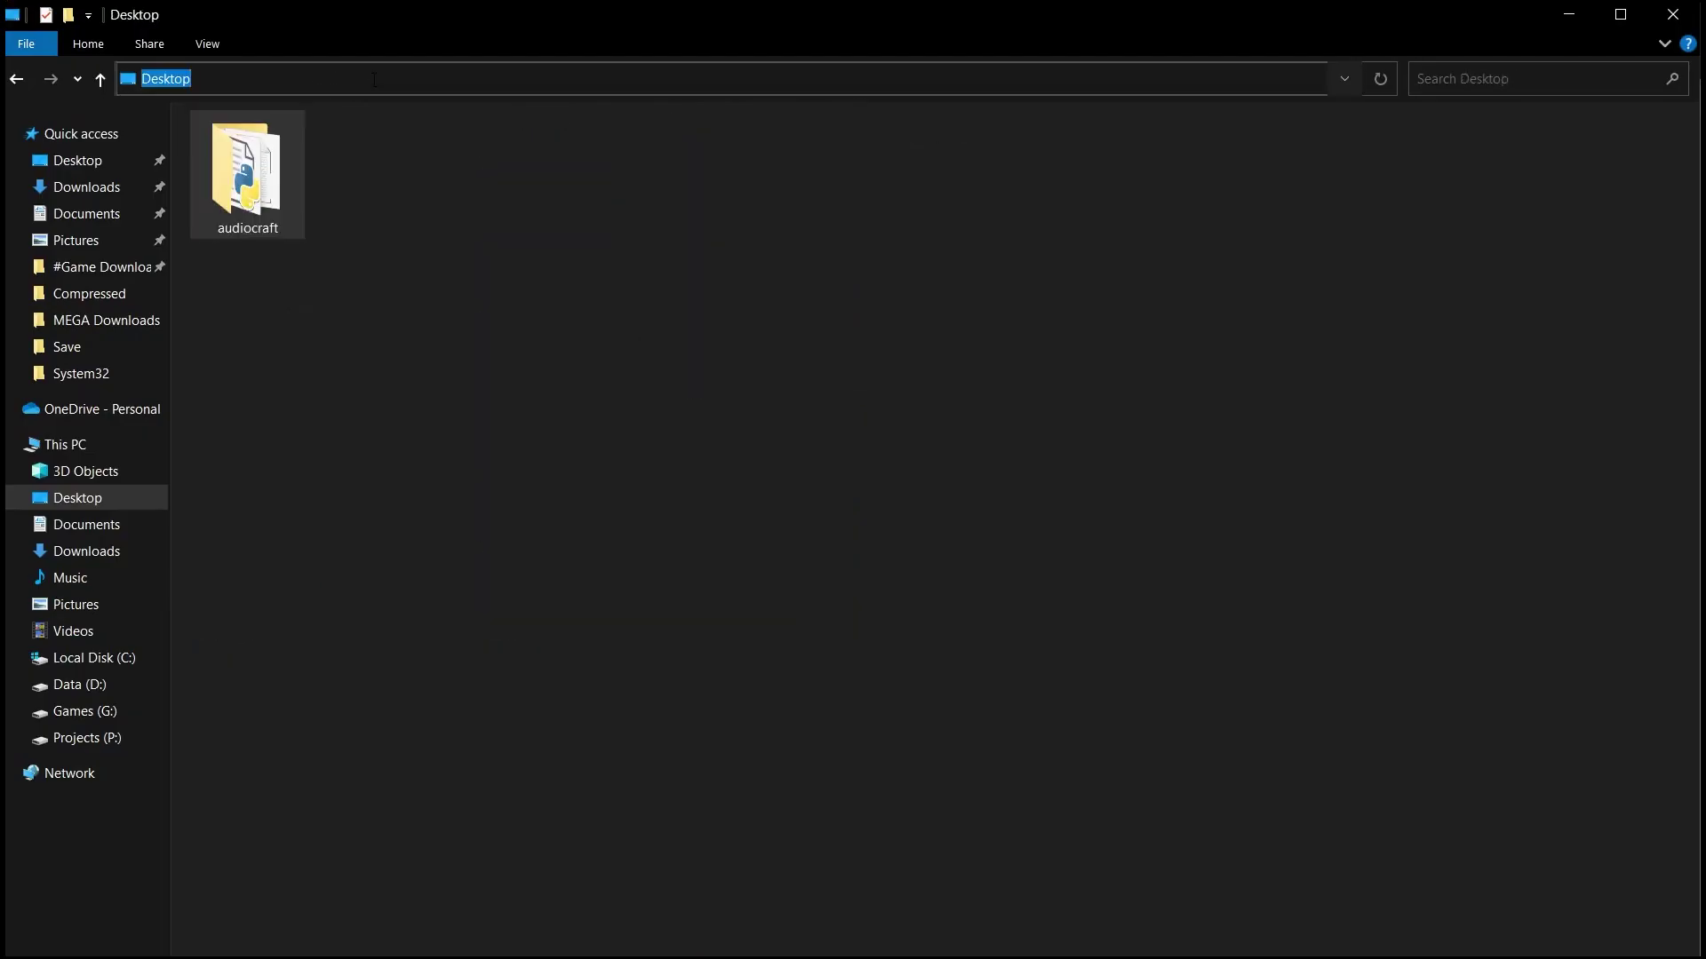
type("cmd")
key("Return")
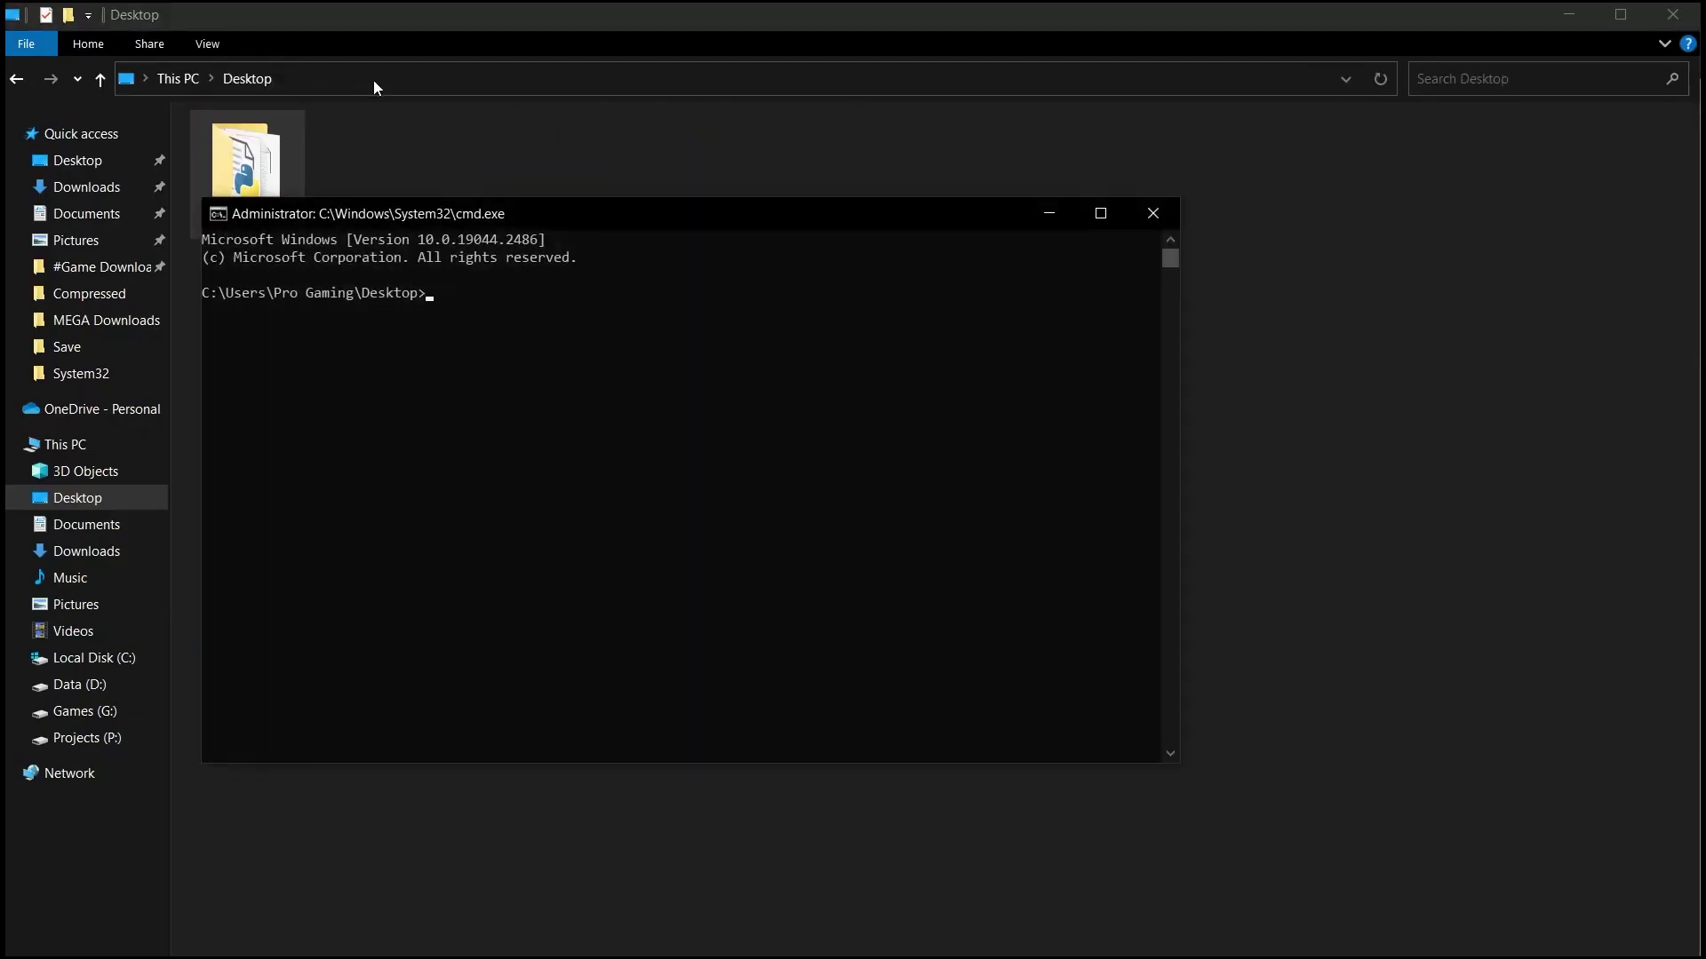
Paste the nerfstudio pip uninstall torch and pip install torch==2.0.1+cu118 commands into the prompt
key("alt+Tab")
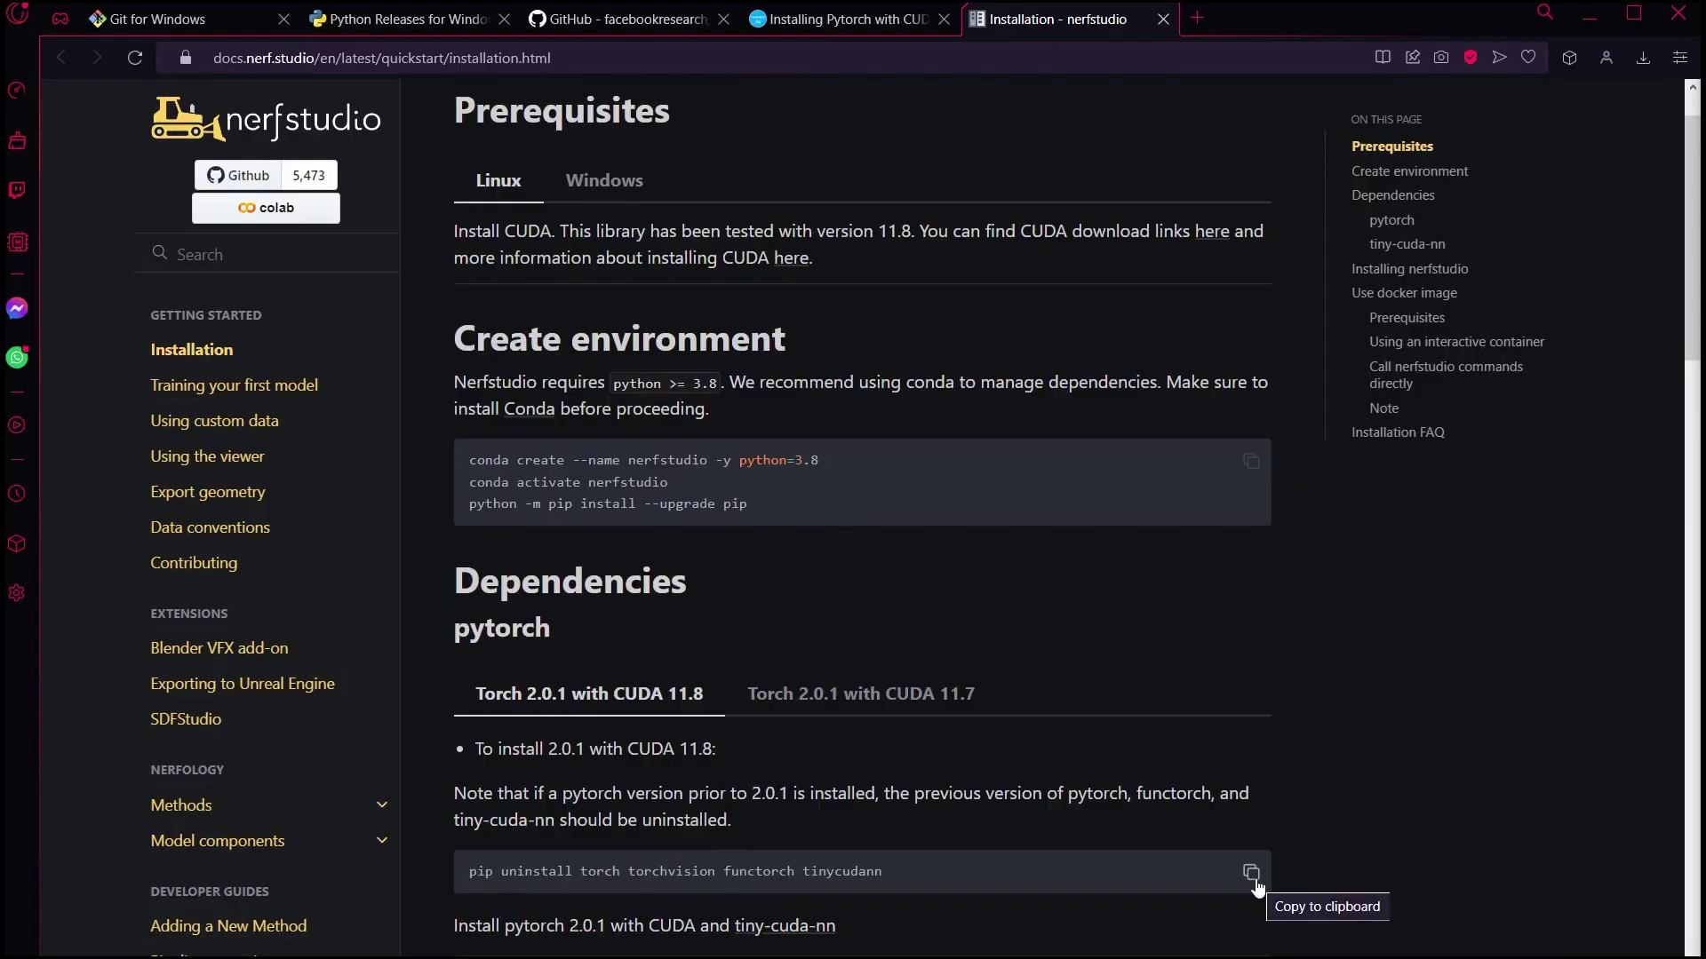
left_click(1251, 873)
key("alt+Tab")
key("ctrl+v")
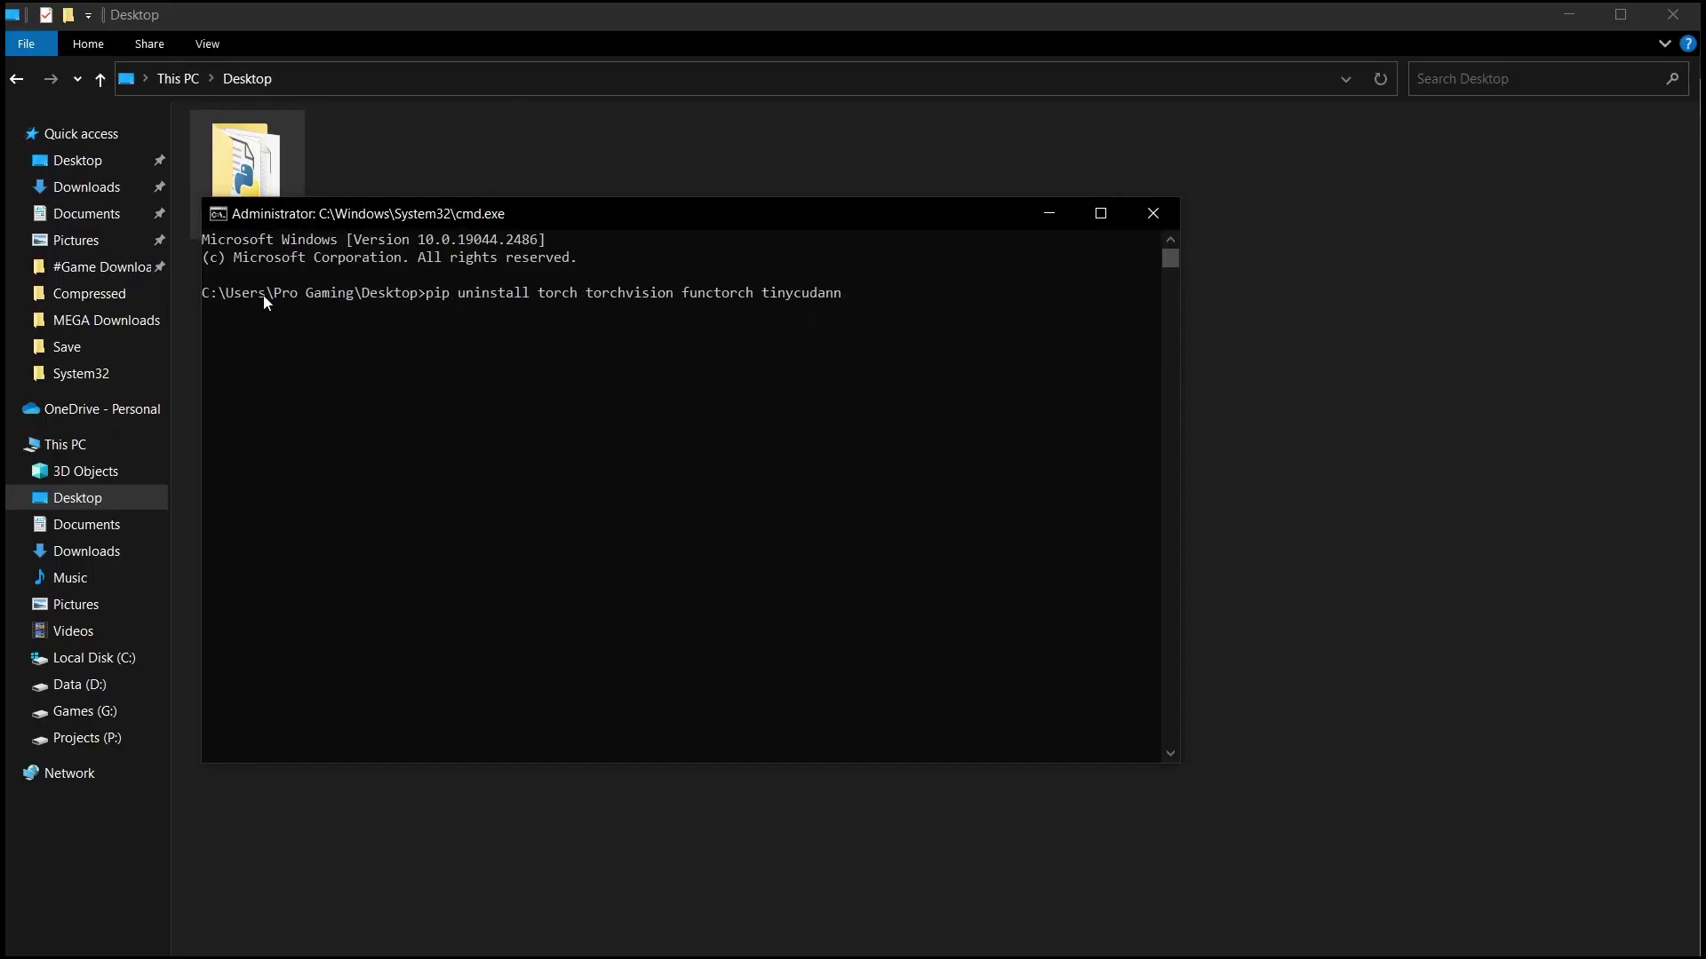
key("alt+Tab")
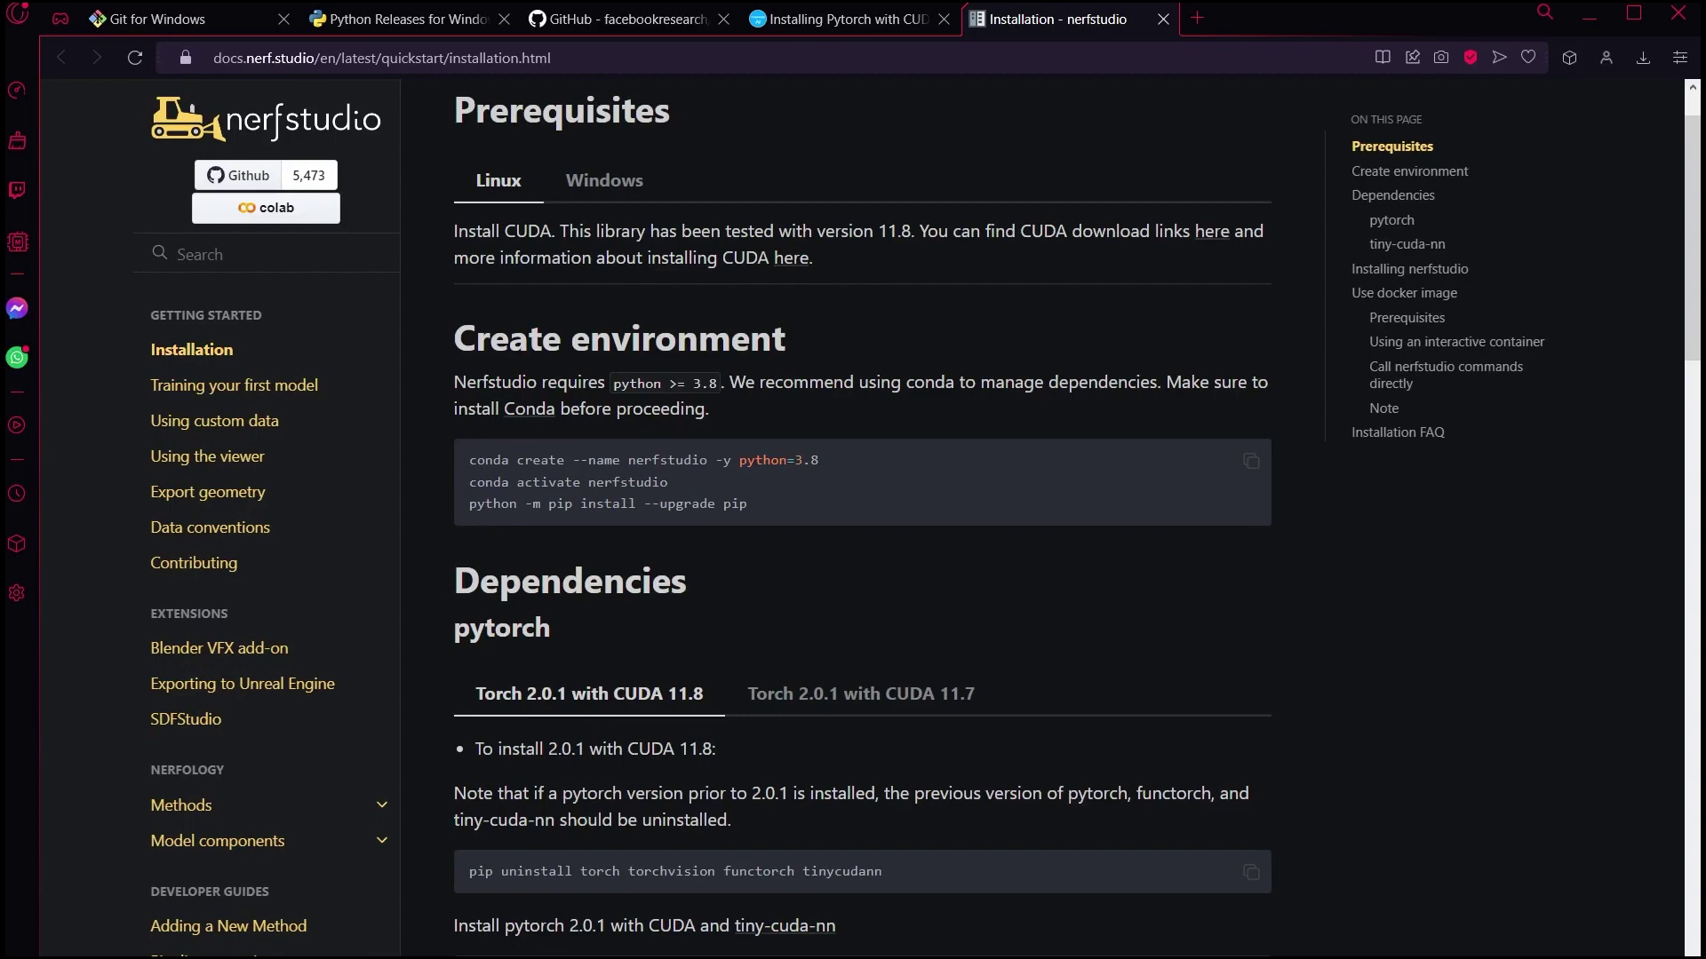
key("alt+Tab")
key("ctrl+v")
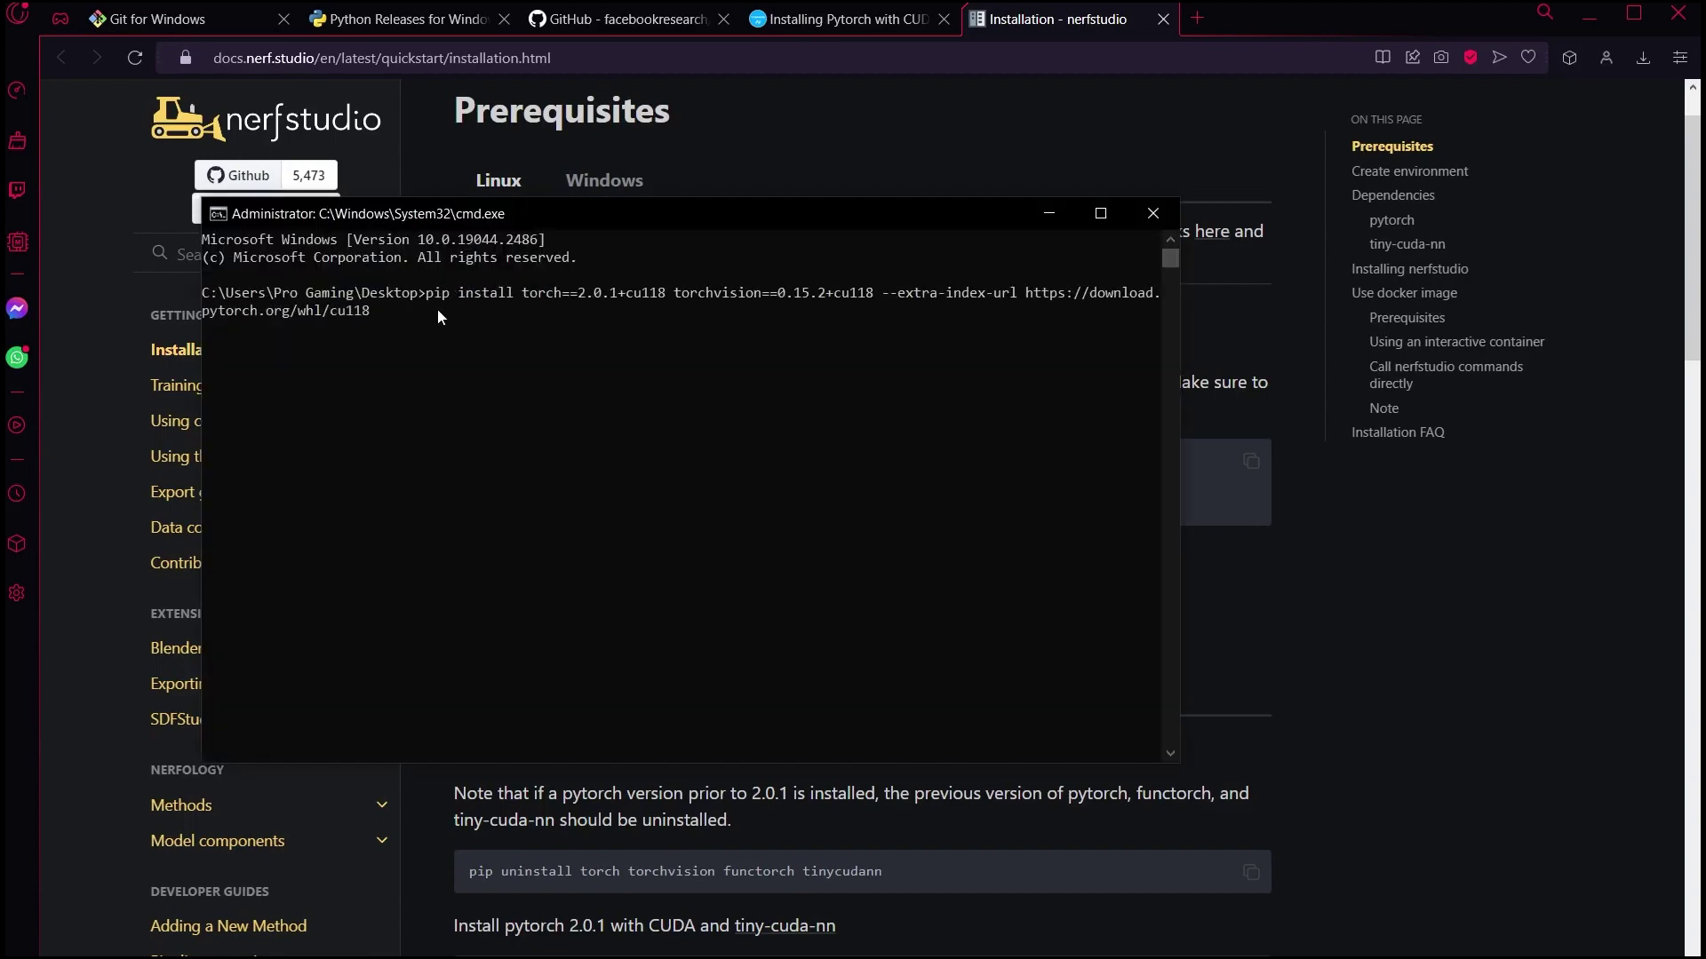
Close the Command Prompt and go from ffmpeg.org's Download page to the Windows builds
left_click(1154, 213)
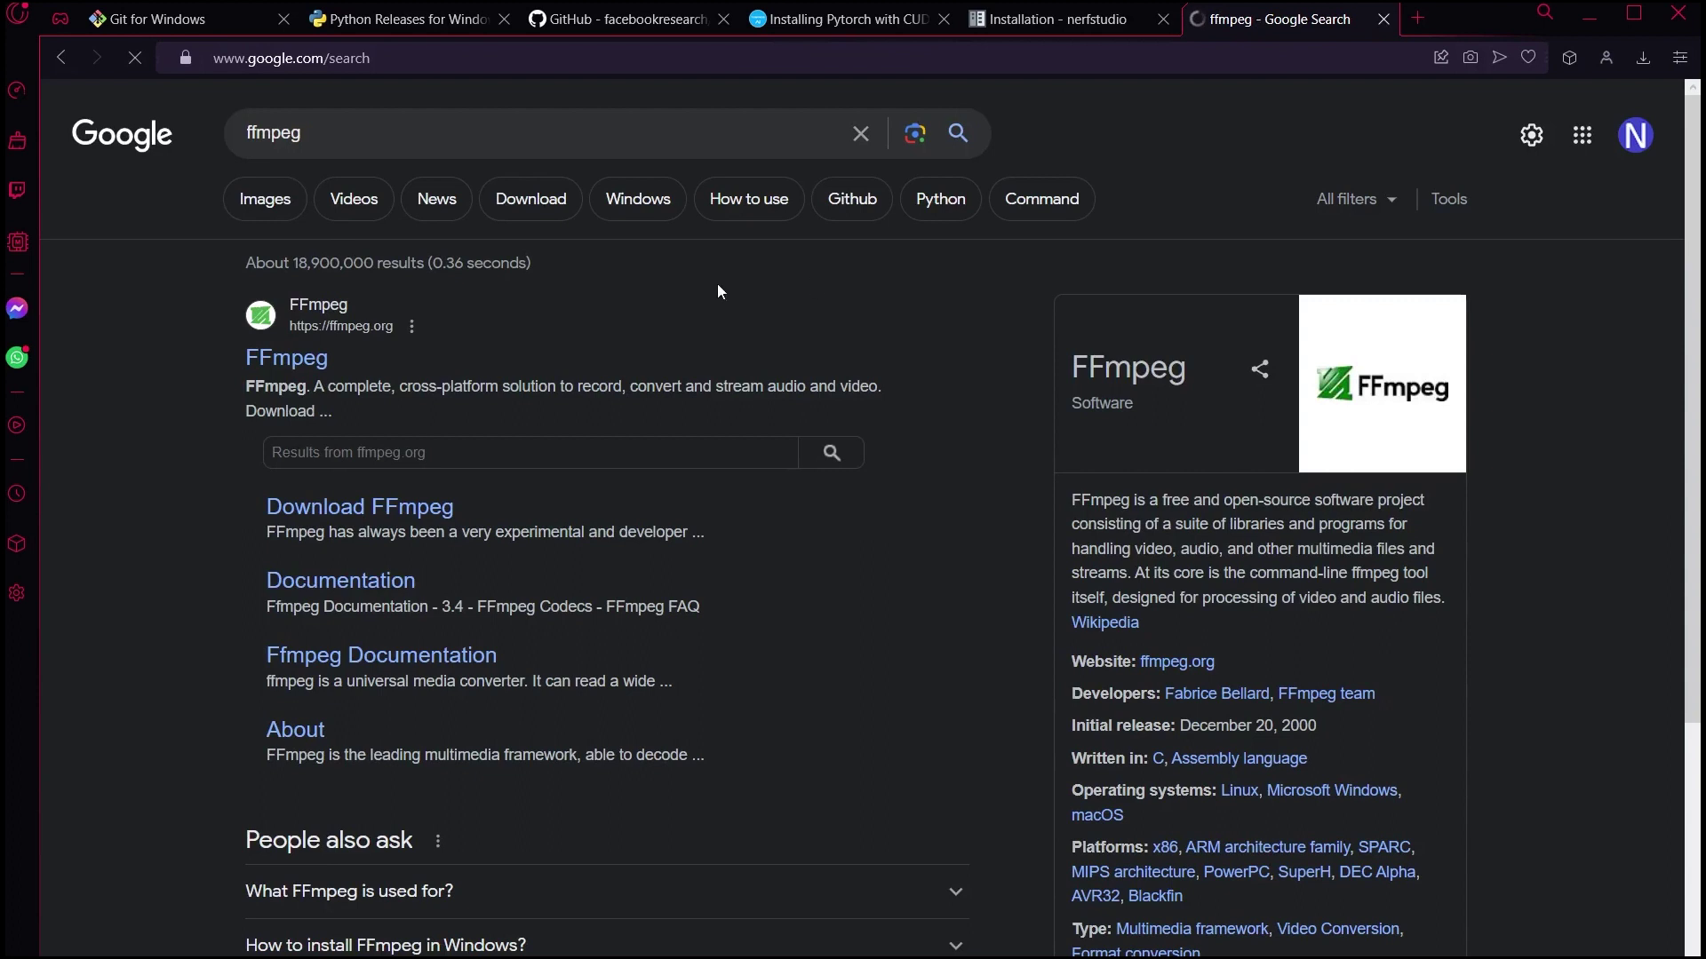
left_click(272, 356)
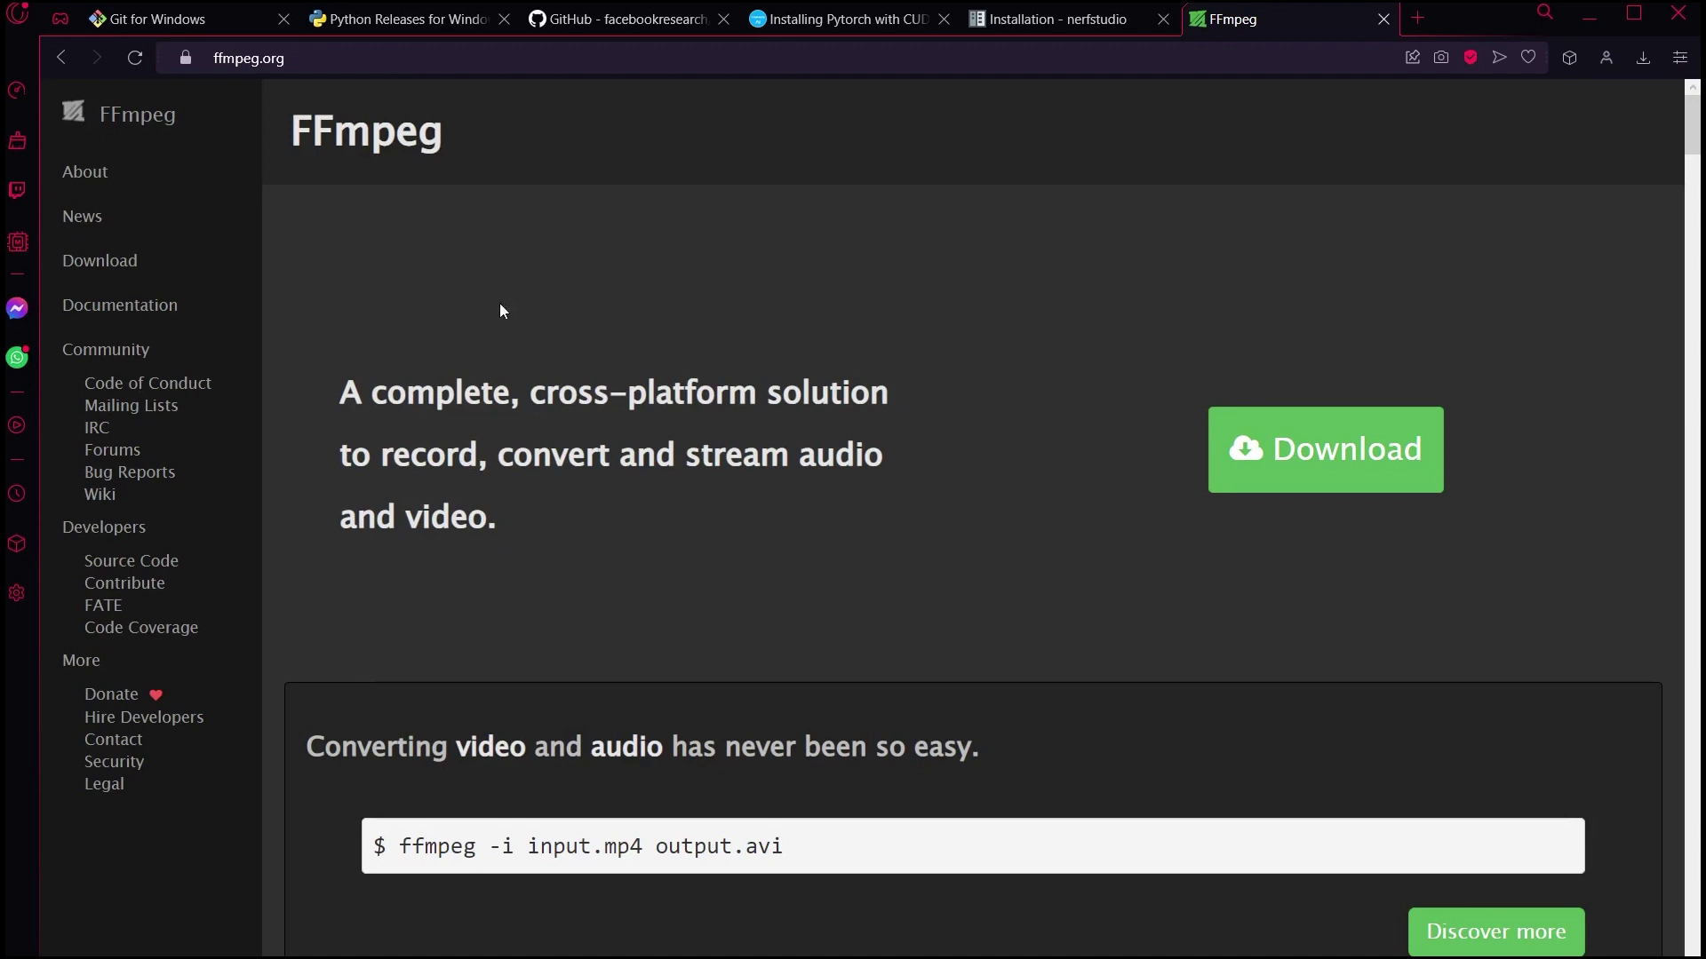
left_click(1261, 449)
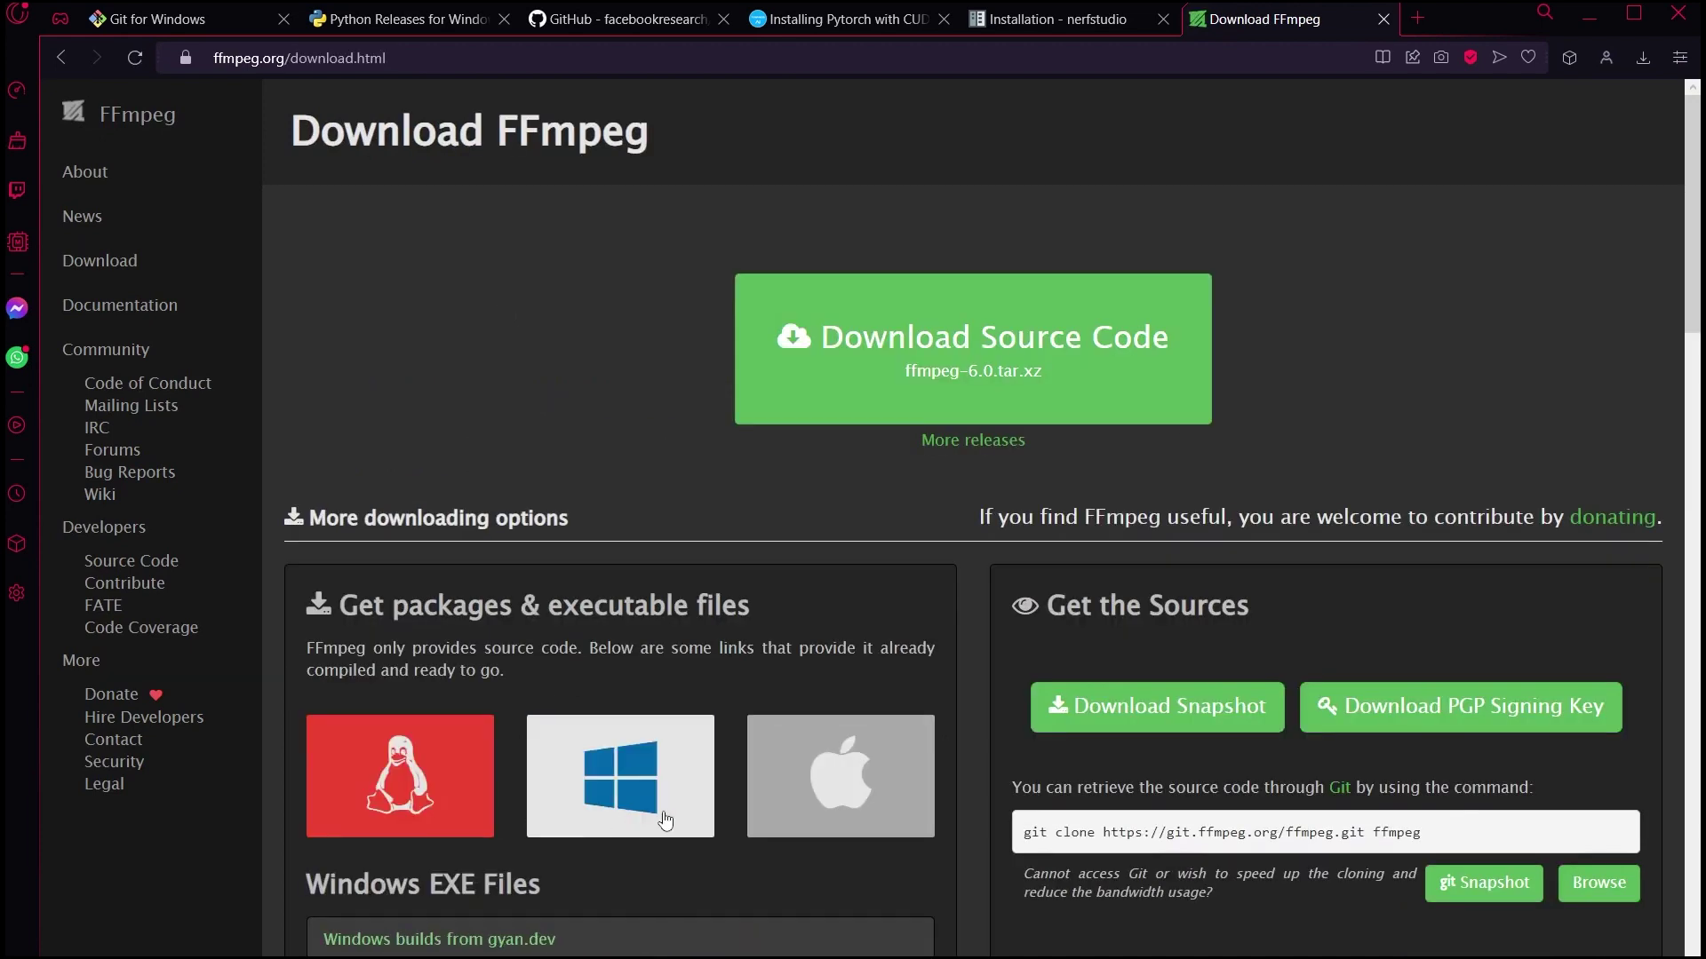
left_click(665, 819)
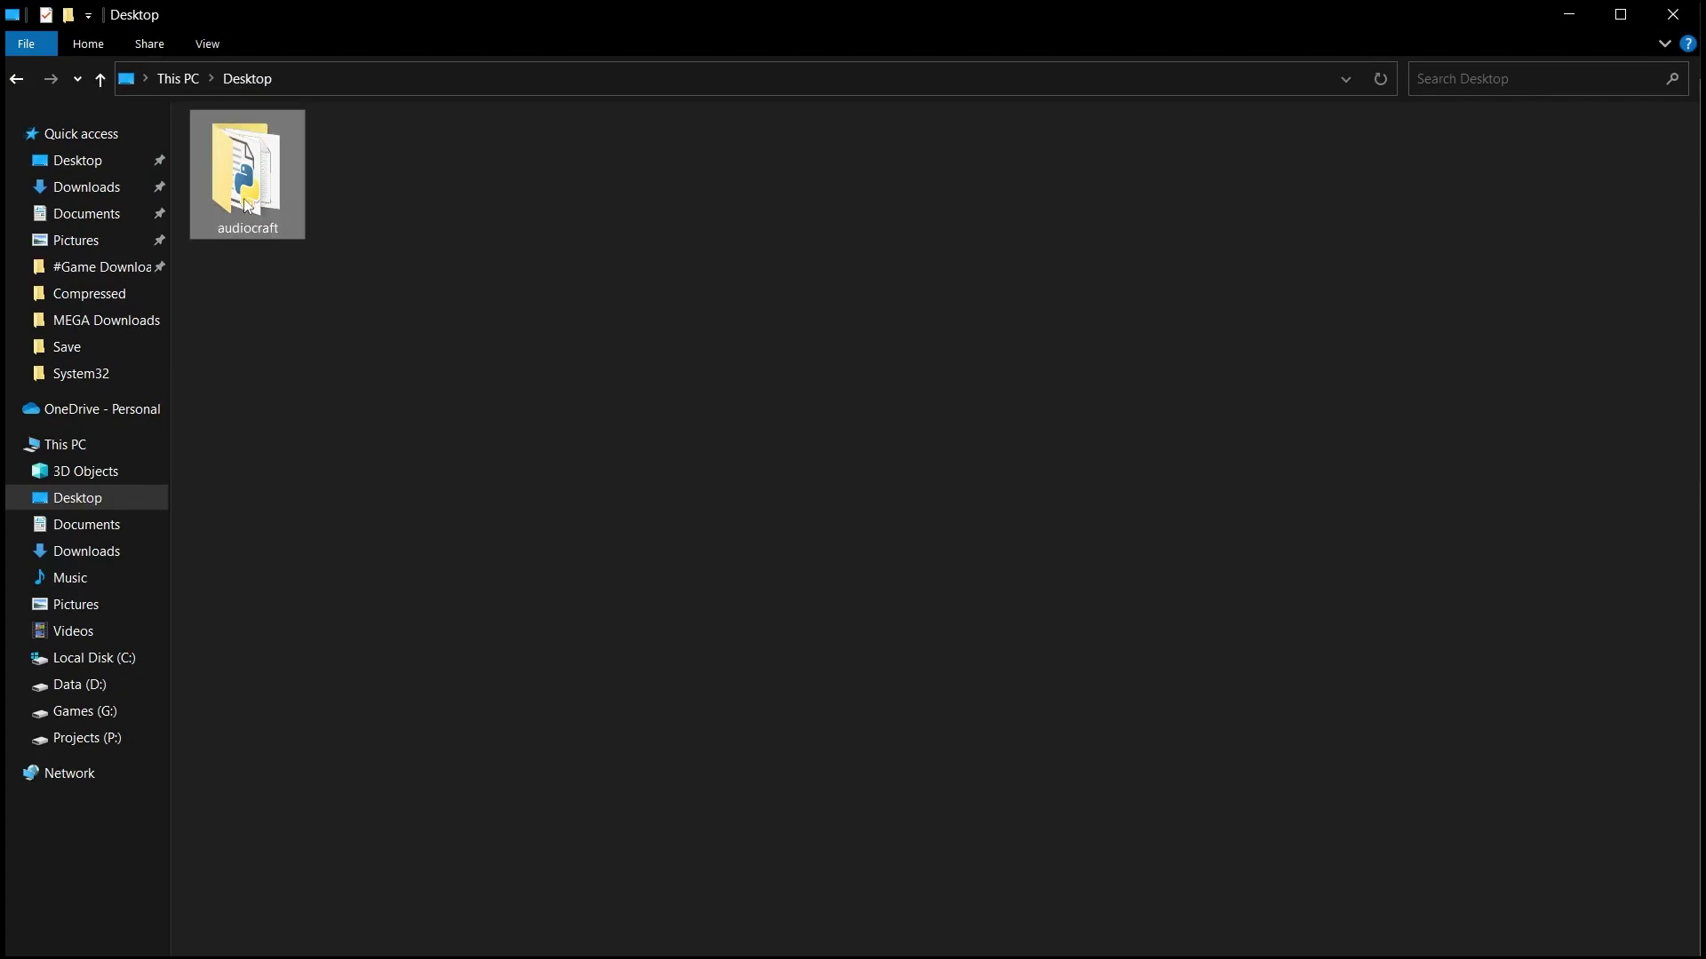
Extract ffmpeg.exe, ffplay.exe and ffprobe.exe from the archive into Desktop\audiocraft
double_click(248, 204)
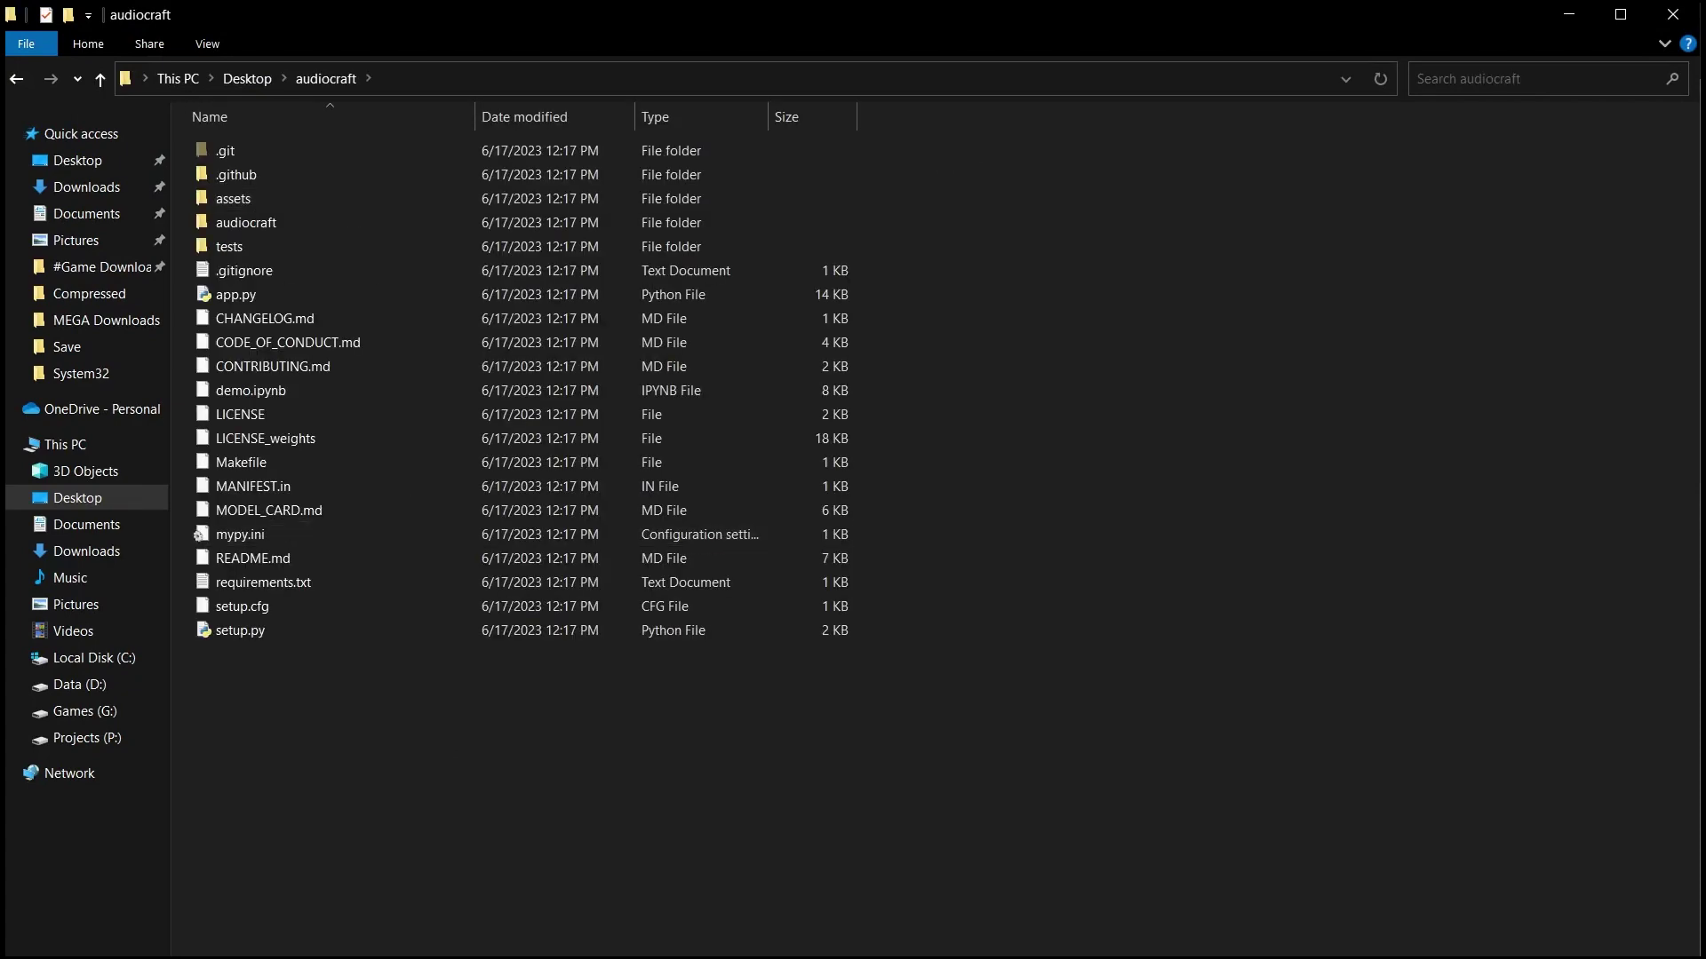
key("alt+Tab")
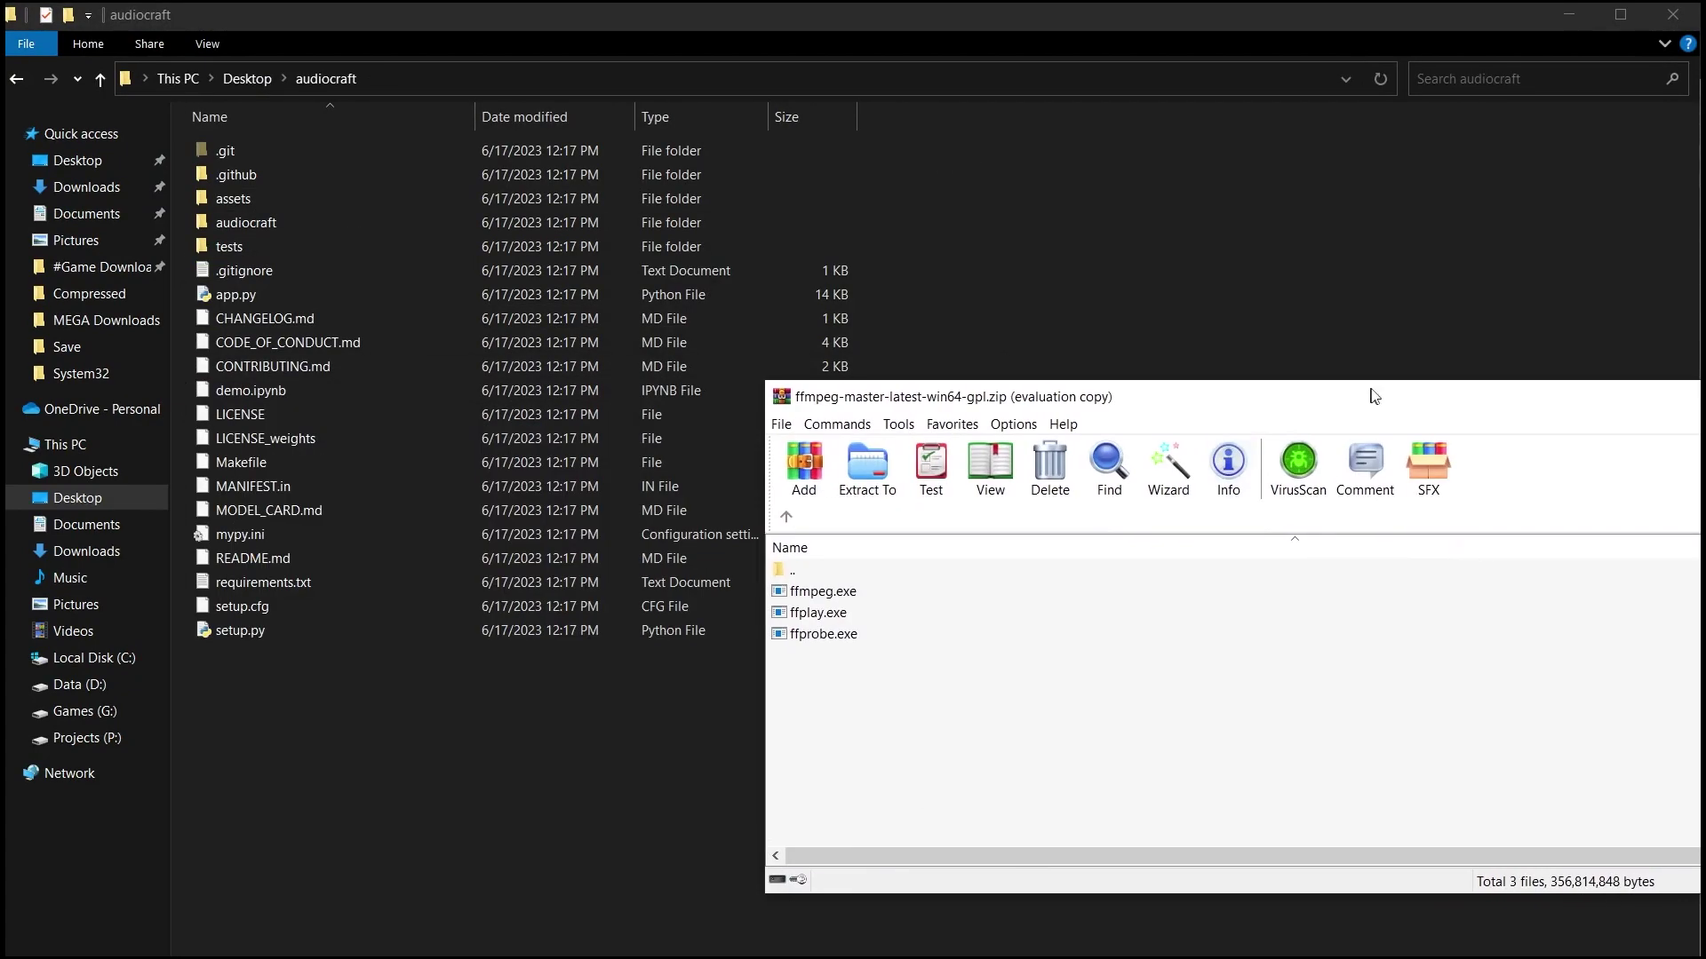
key("ctrl+a")
left_click_drag(823, 612, 737, 602)
left_click_drag(454, 755, 437, 766)
Open the C:\ffmpeg folder holding the three ffmpeg executables
left_click(94, 657)
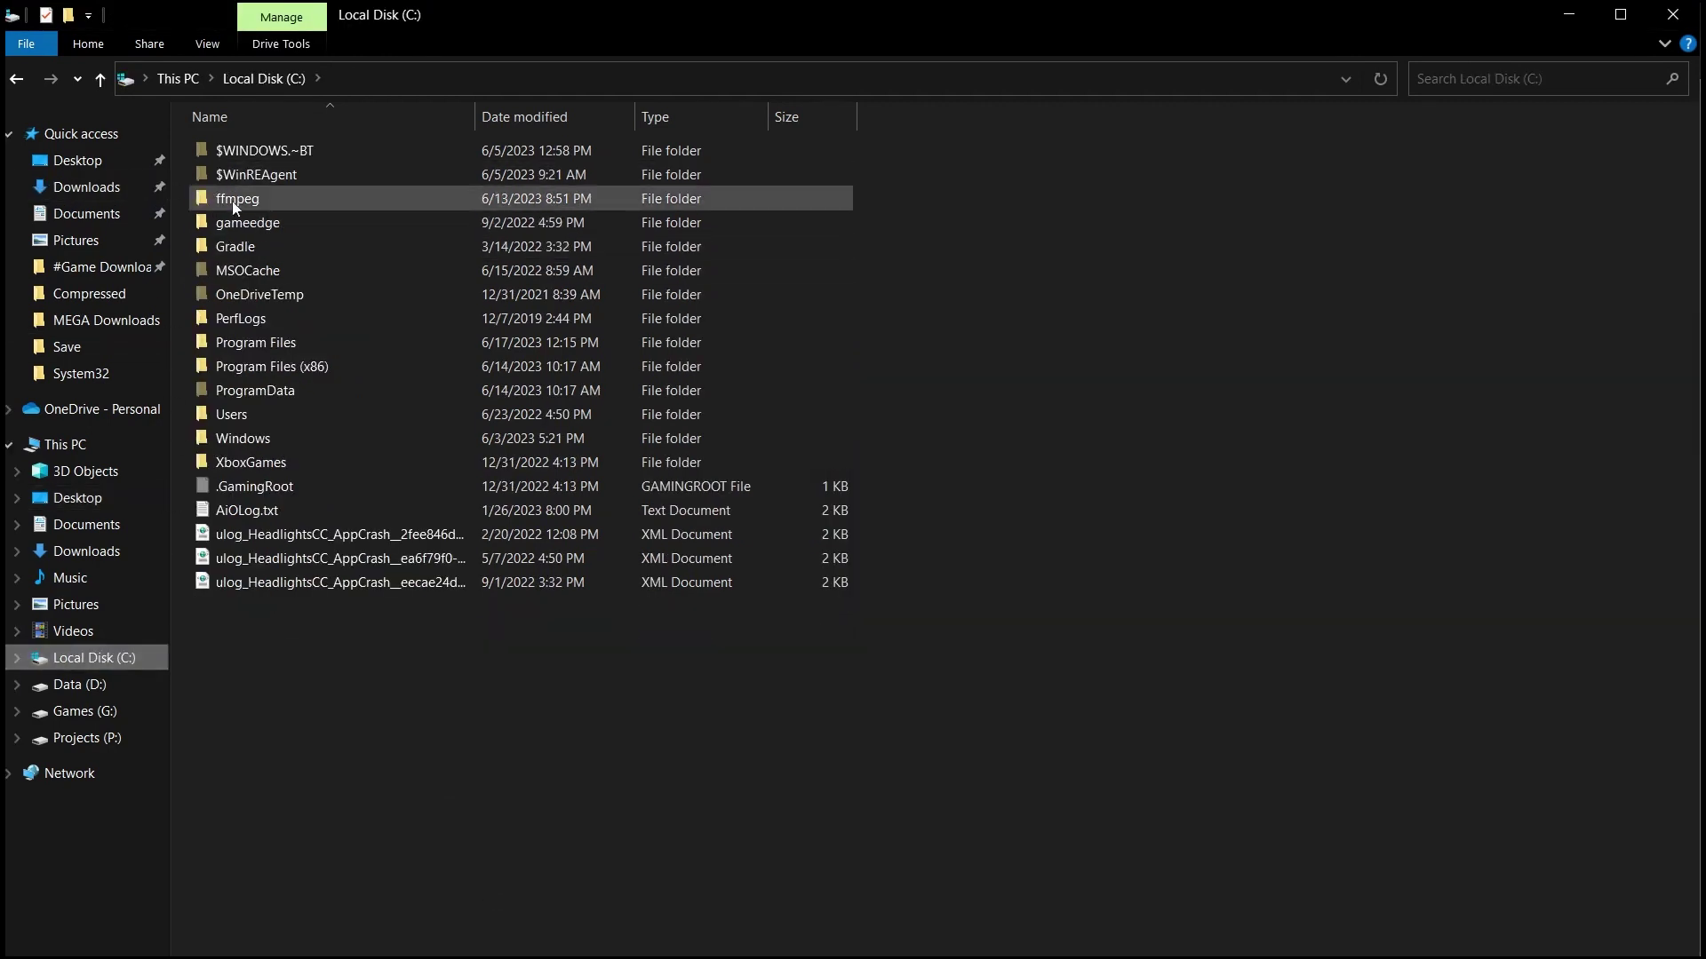
mouse_move(238, 205)
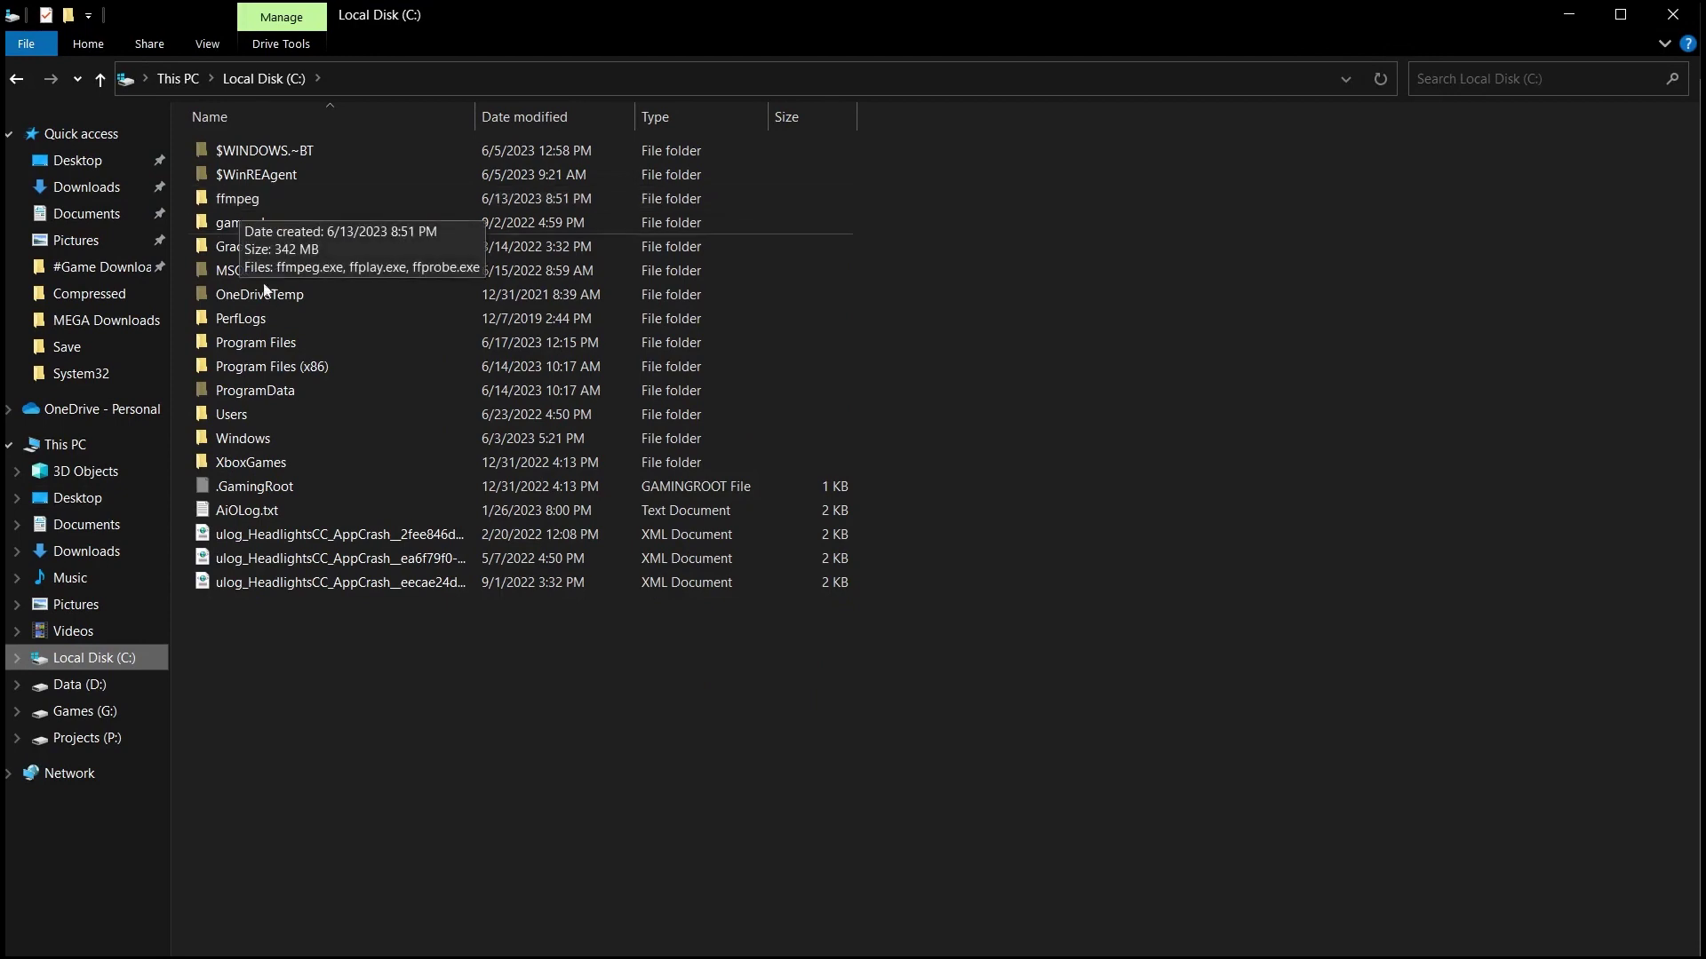
double_click(260, 201)
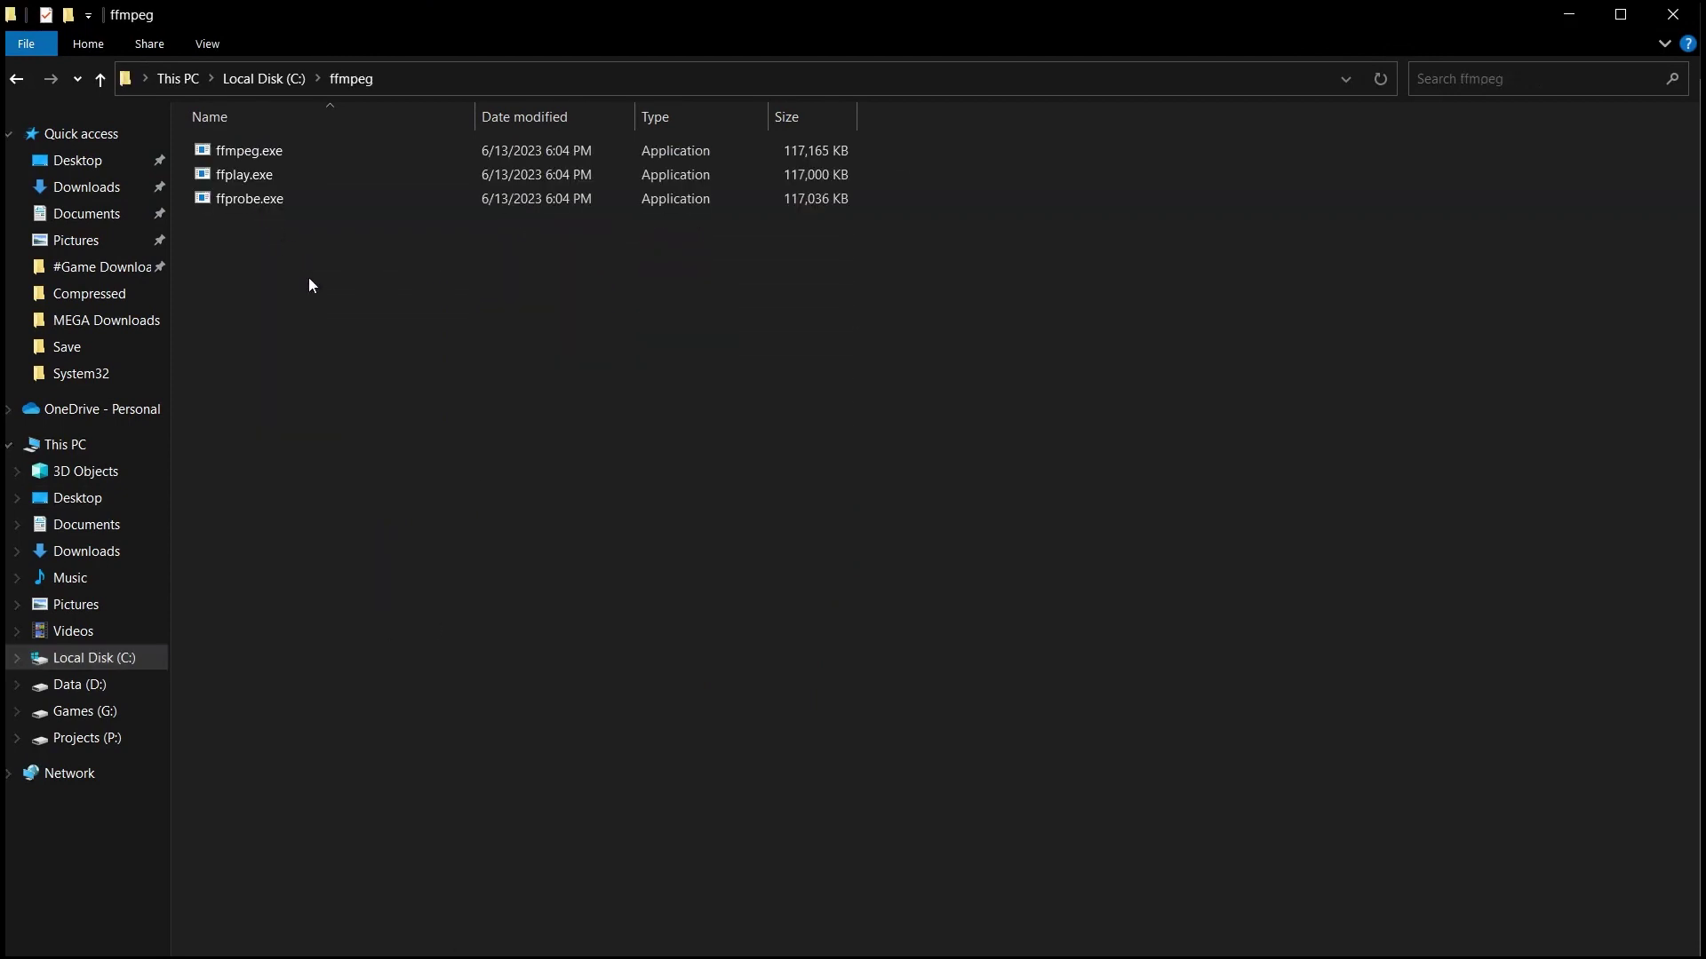
left_click_drag(314, 291, 615, 905)
Search 'system var' and open the user Path variable for editing in Environment Variables
key("super")
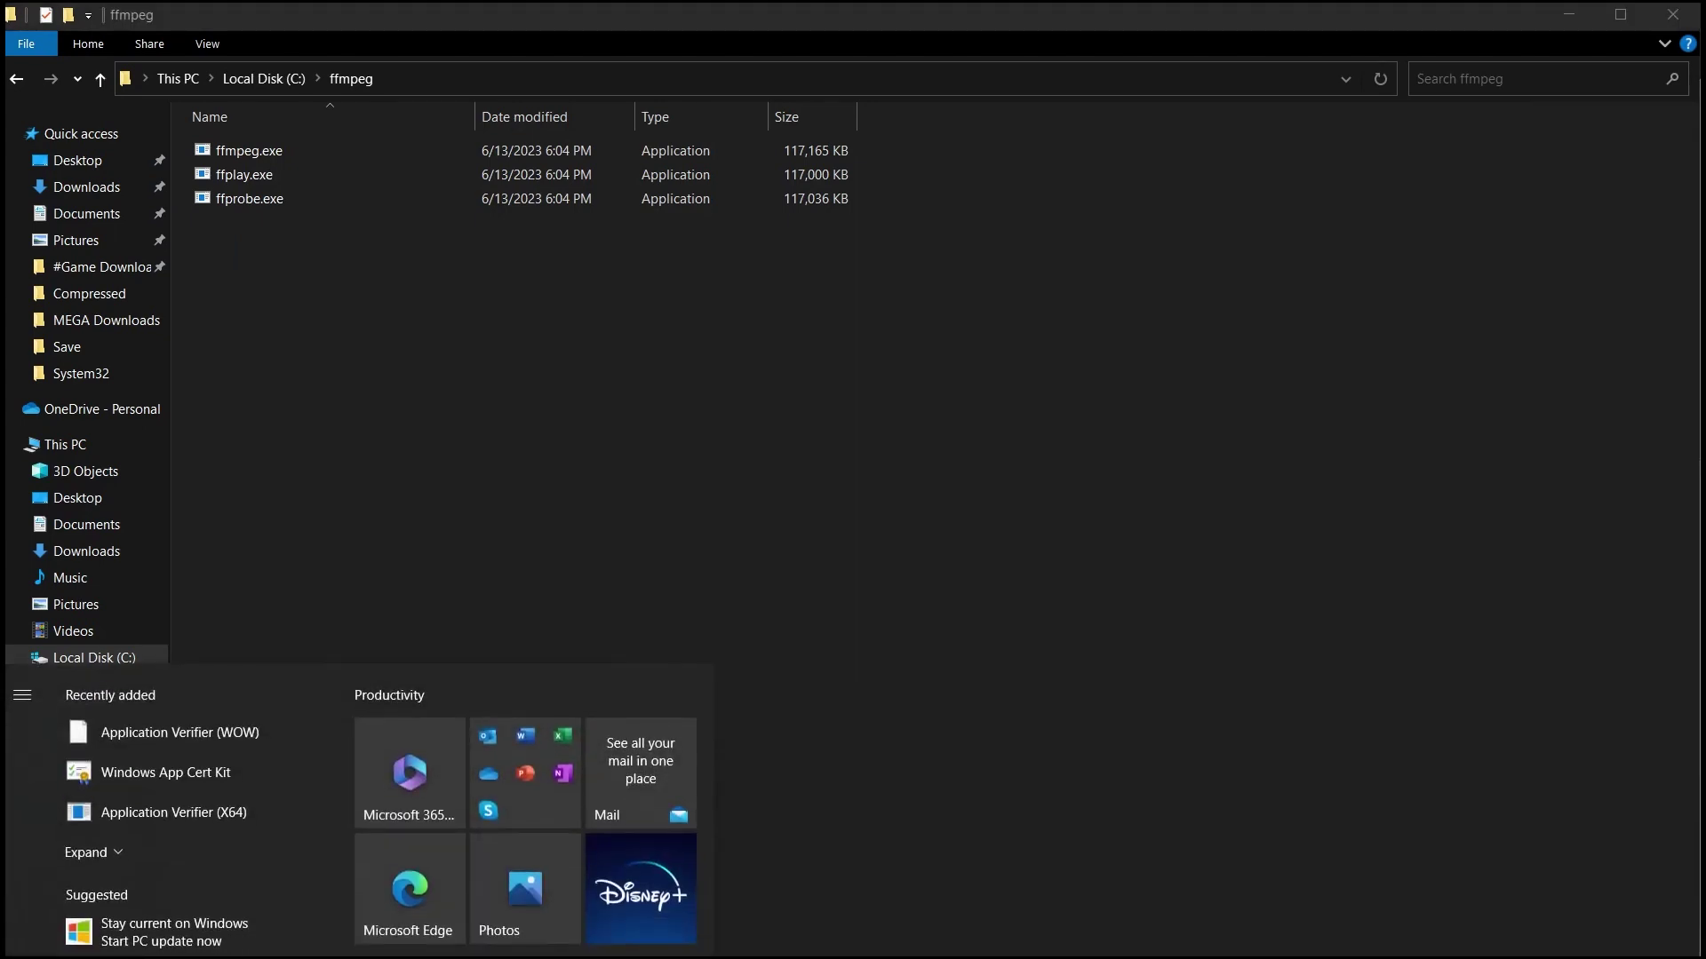
type("system var")
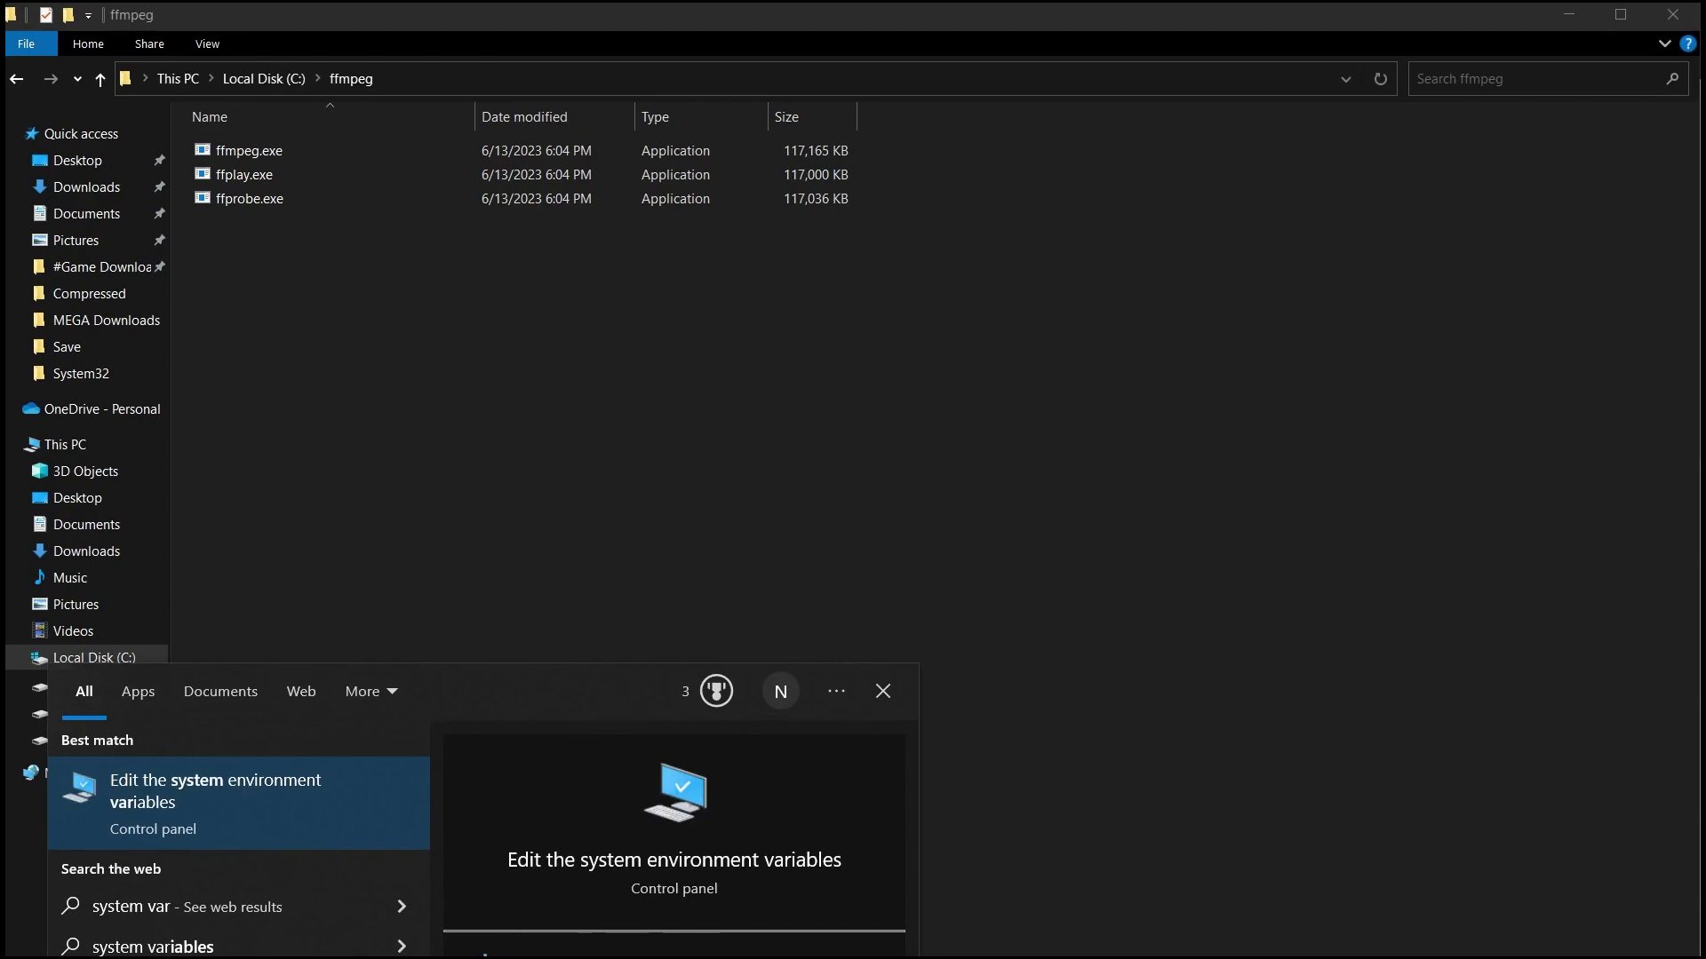
key("Return")
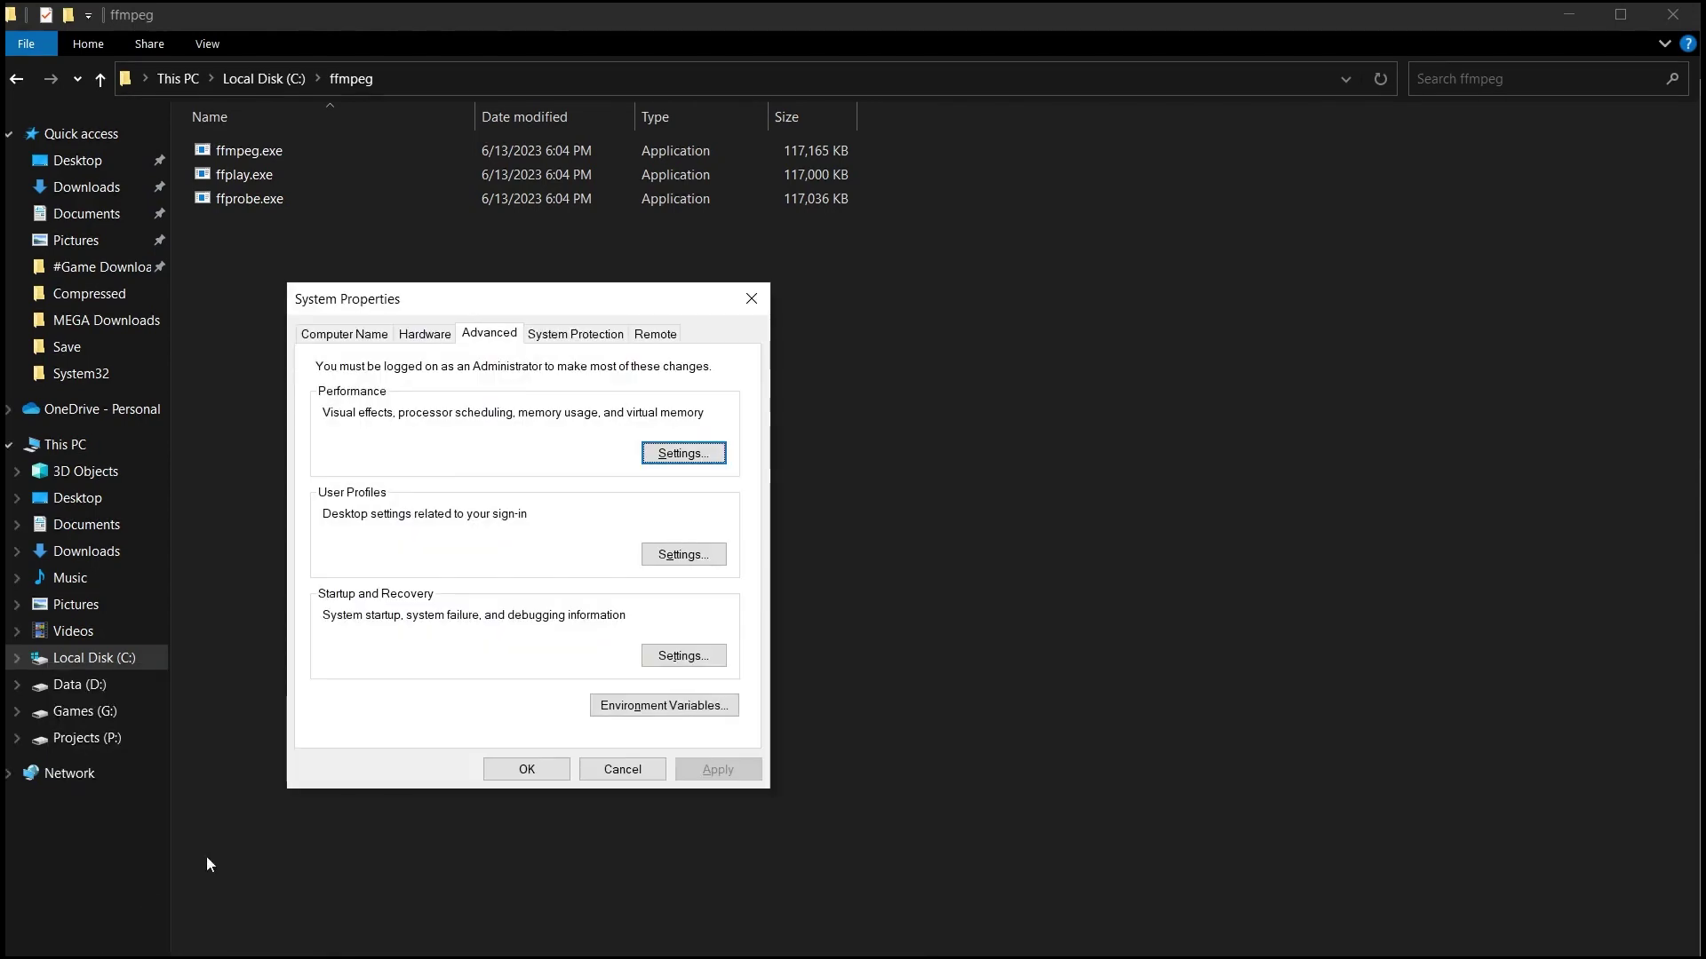
left_click(652, 716)
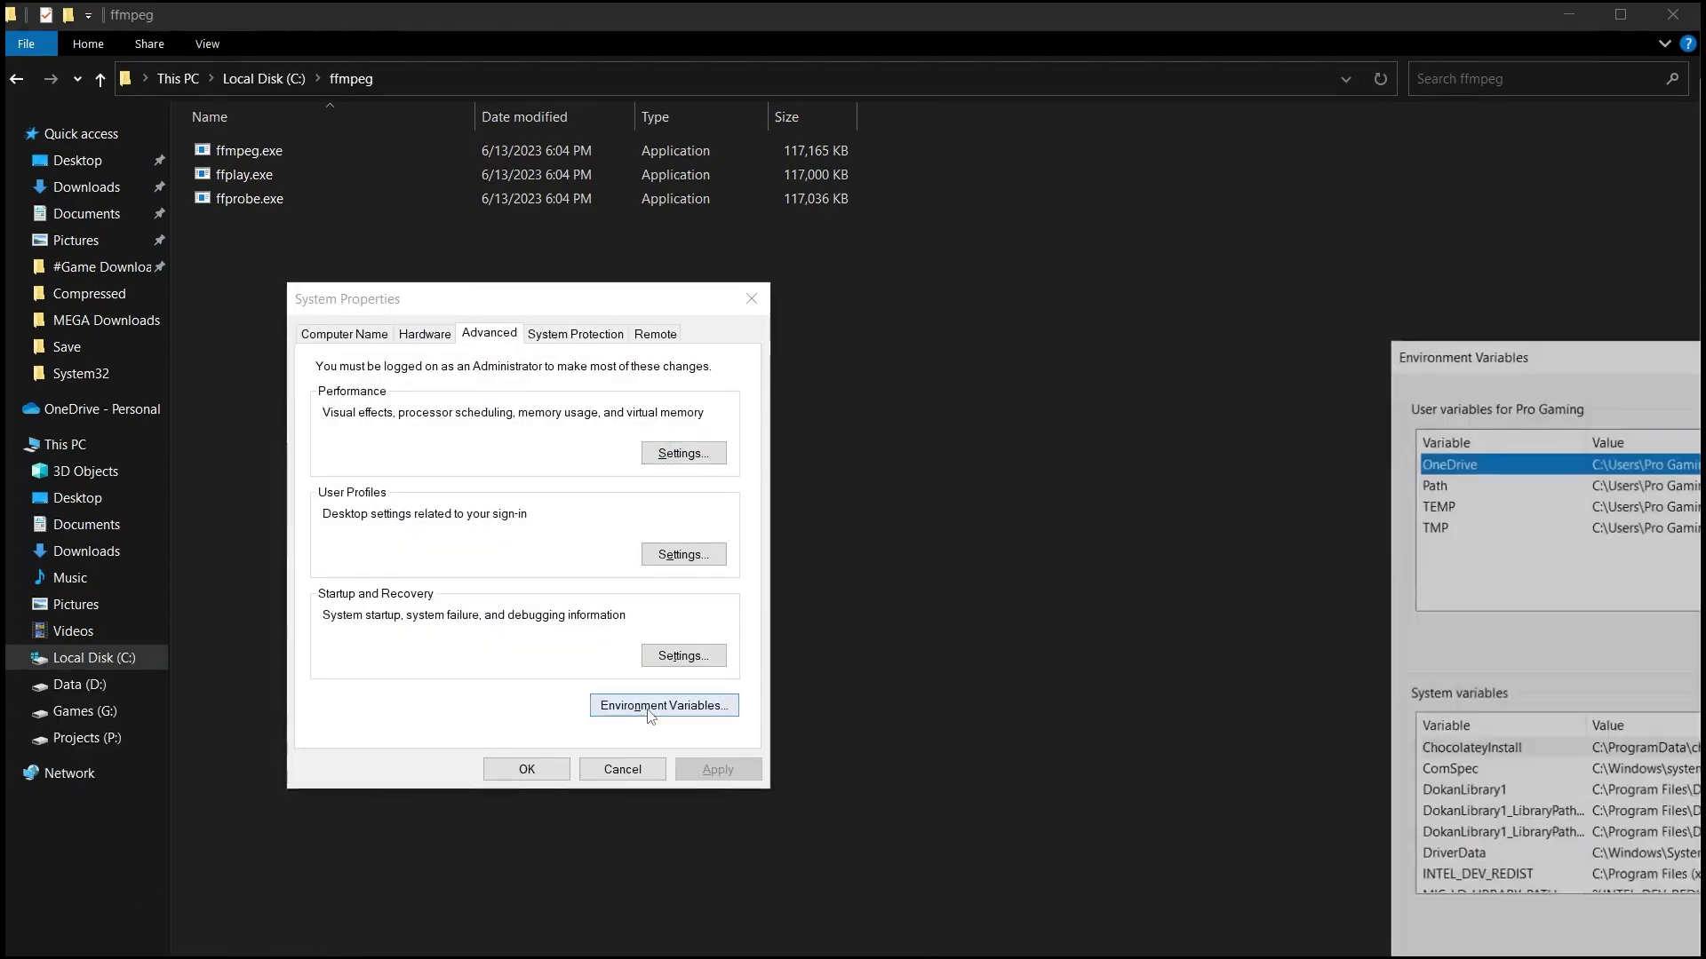
left_click(271, 512)
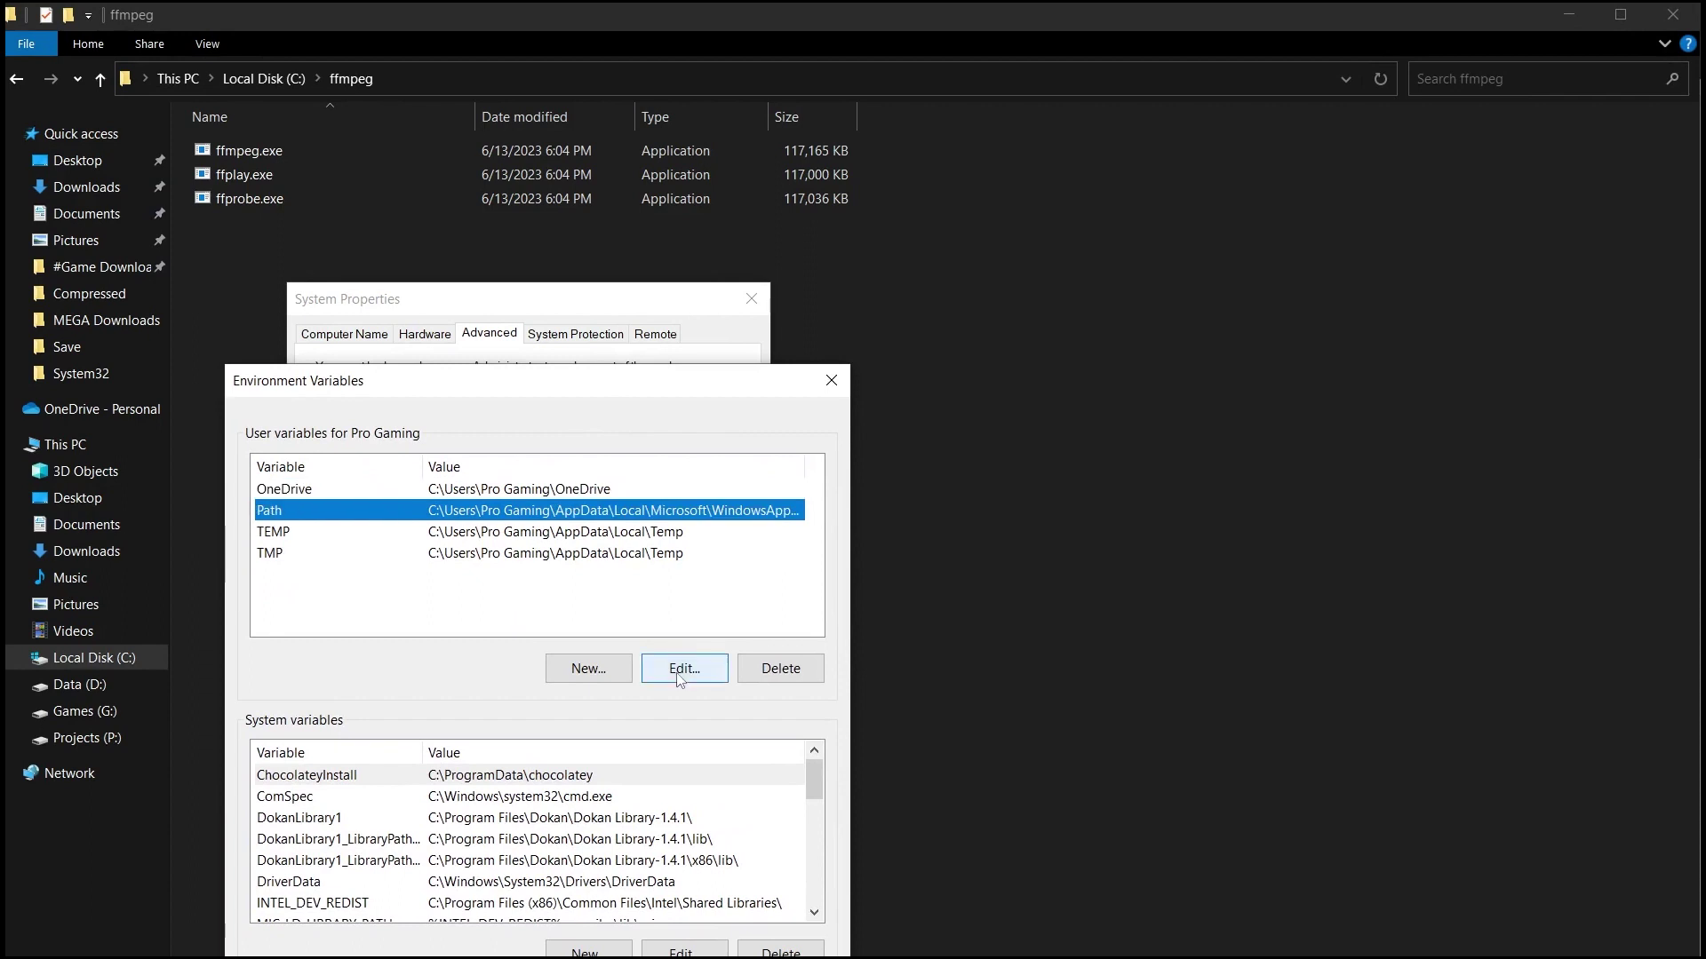
left_click(680, 675)
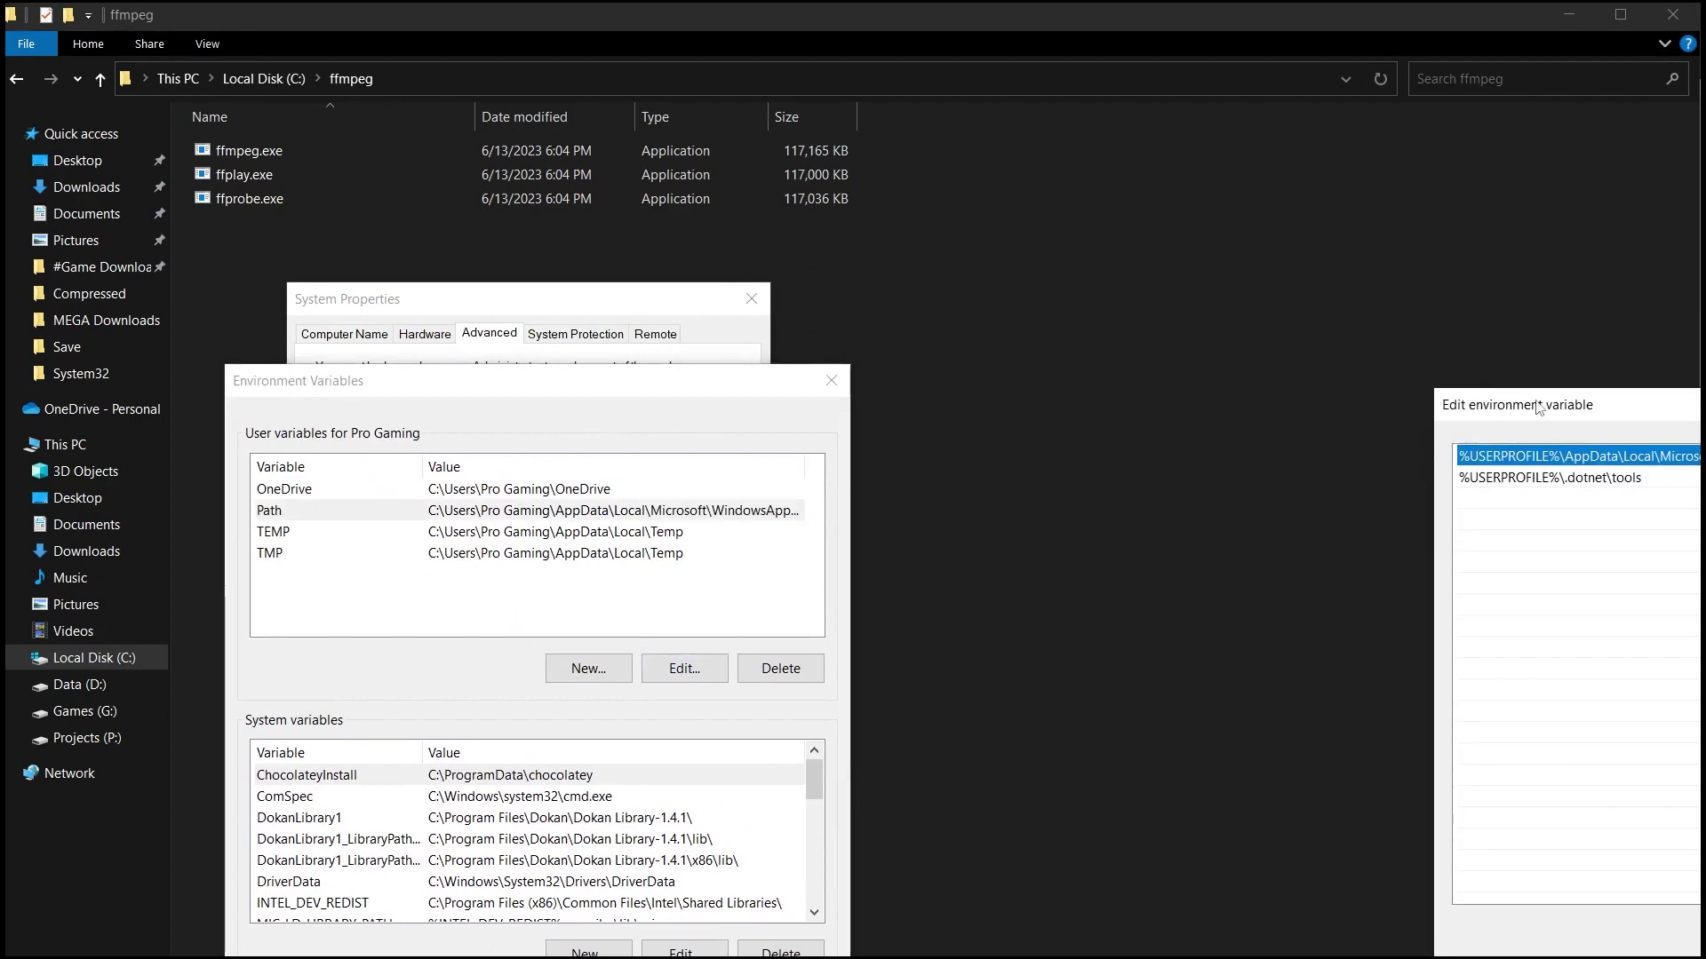
Add C:\ffmpeg, copied from Explorer's address bar, as a new user Path entry
left_click_drag(1539, 408, 380, 424)
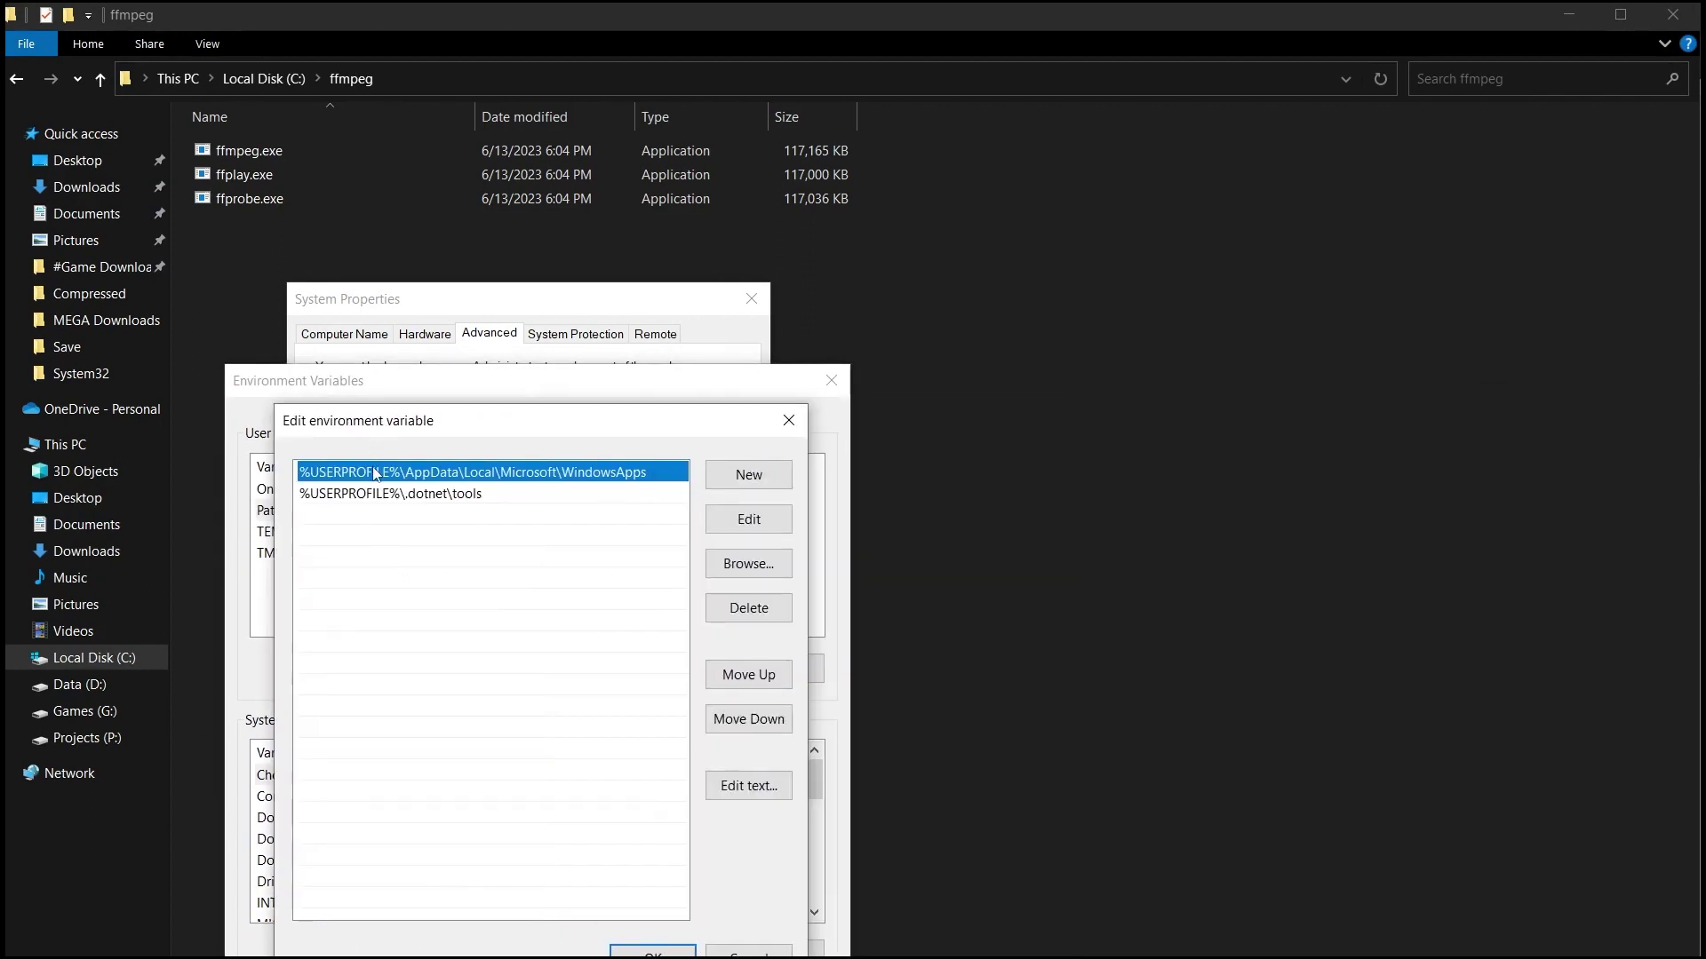
left_click(393, 78)
key("ctrl+c")
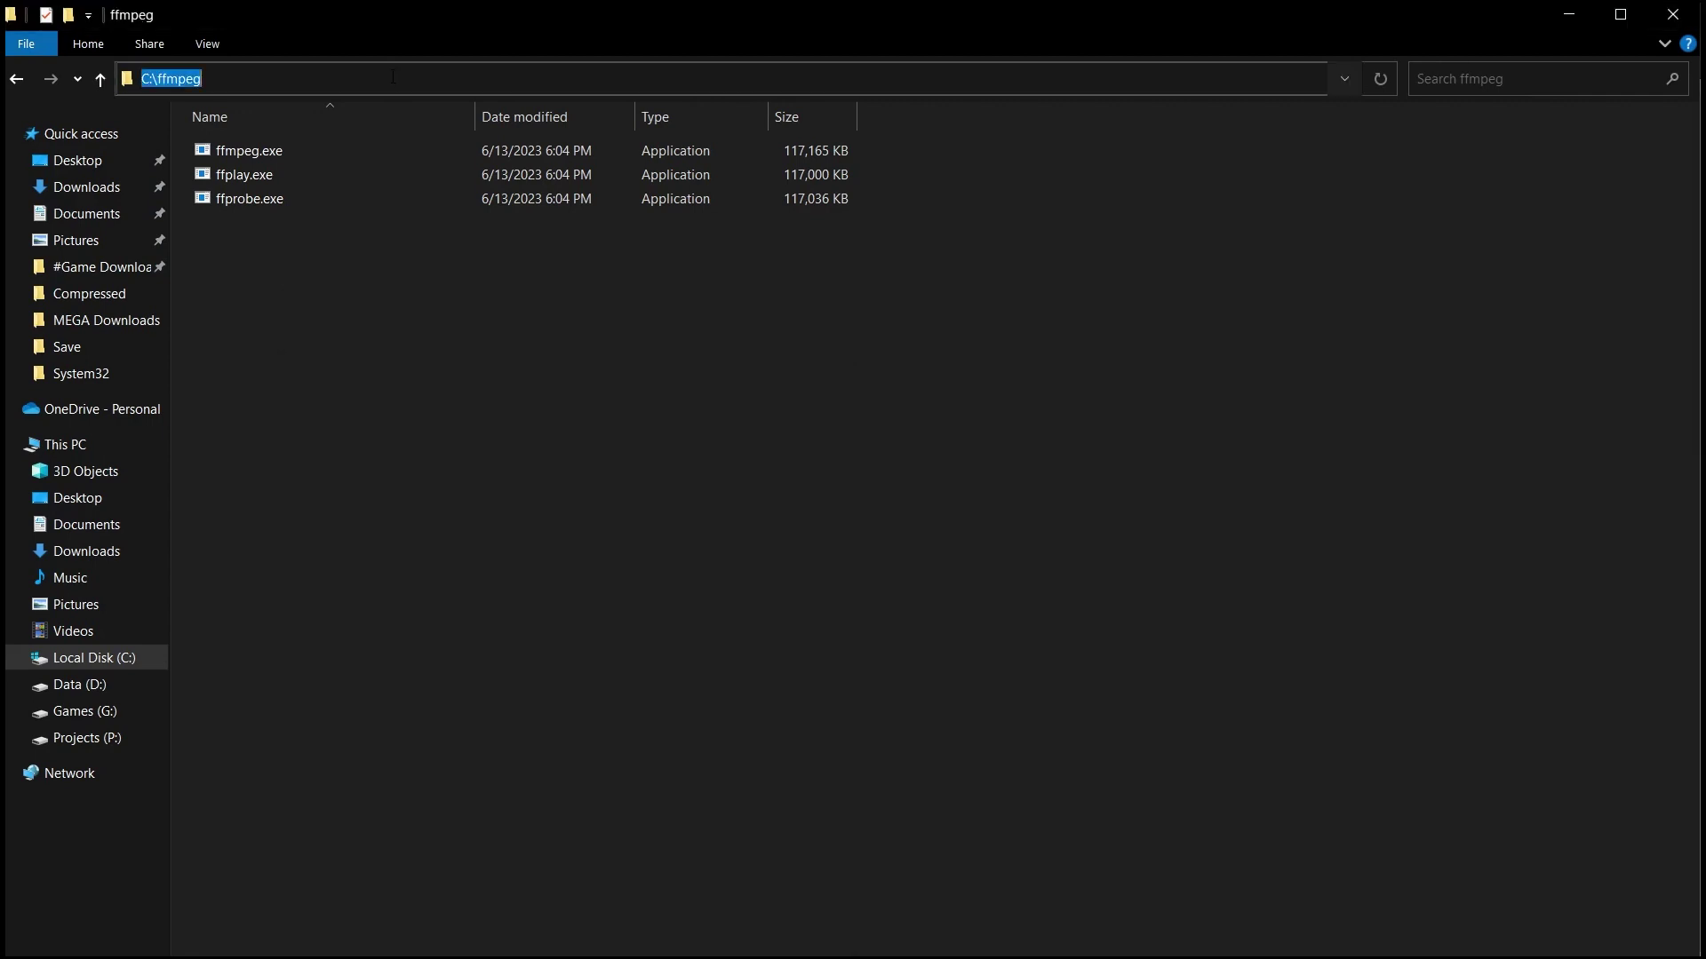
key("alt+Tab")
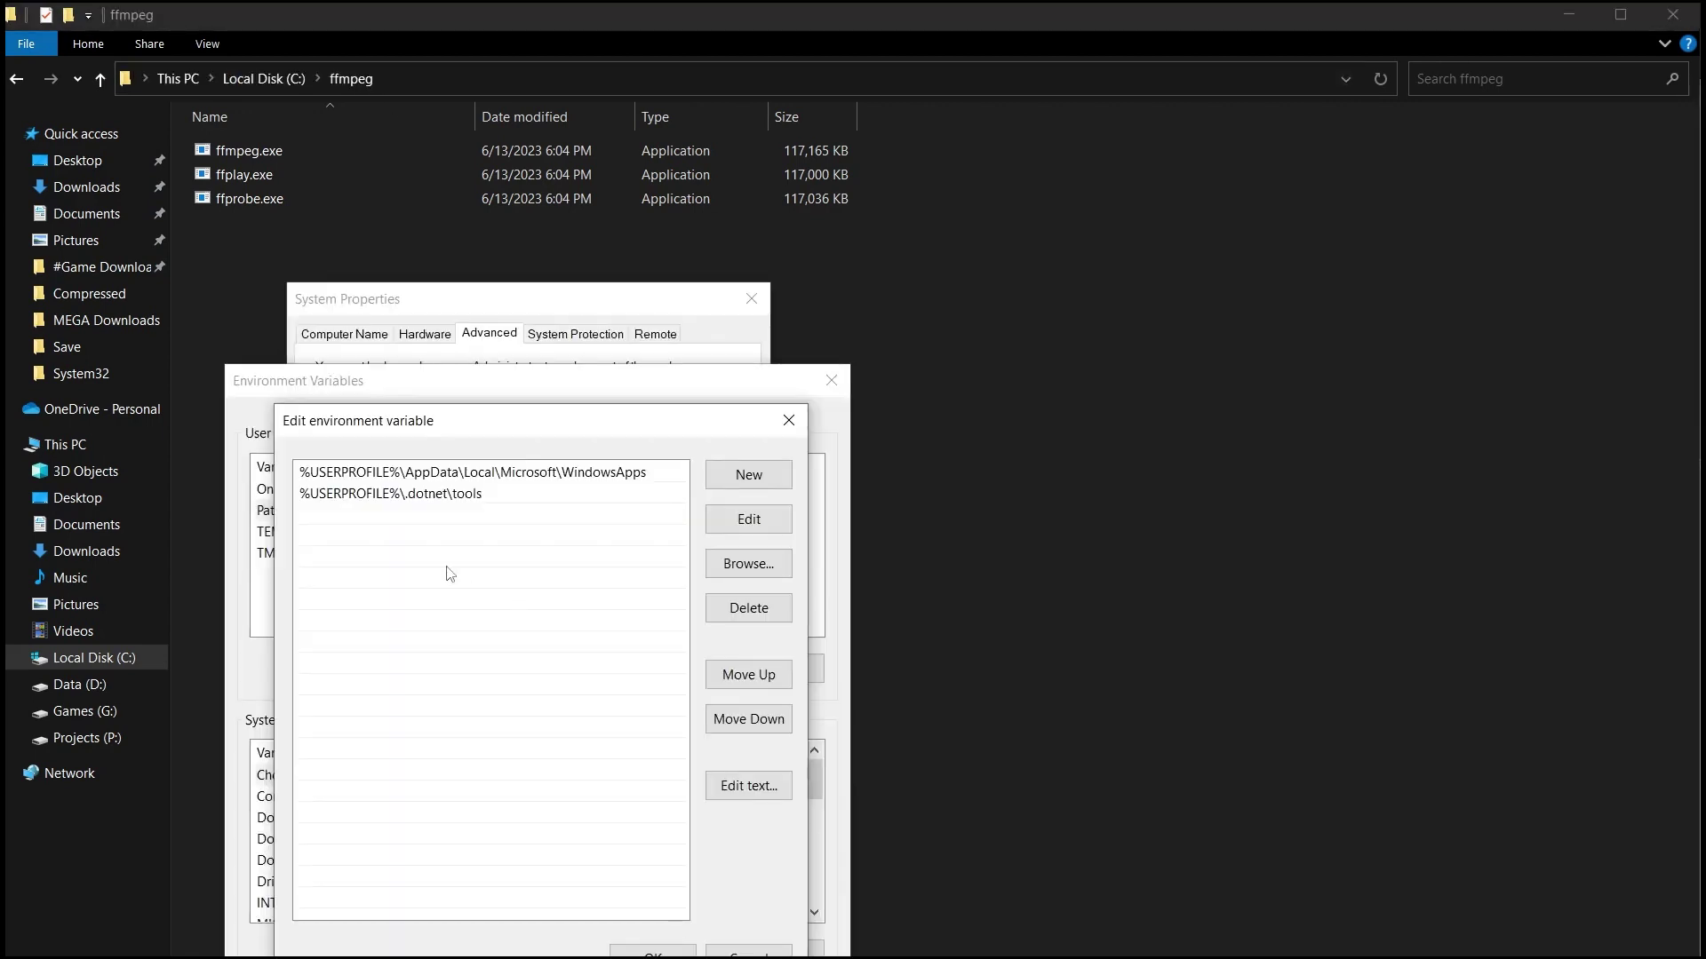
left_click(749, 474)
key("ctrl+v")
left_click(404, 537)
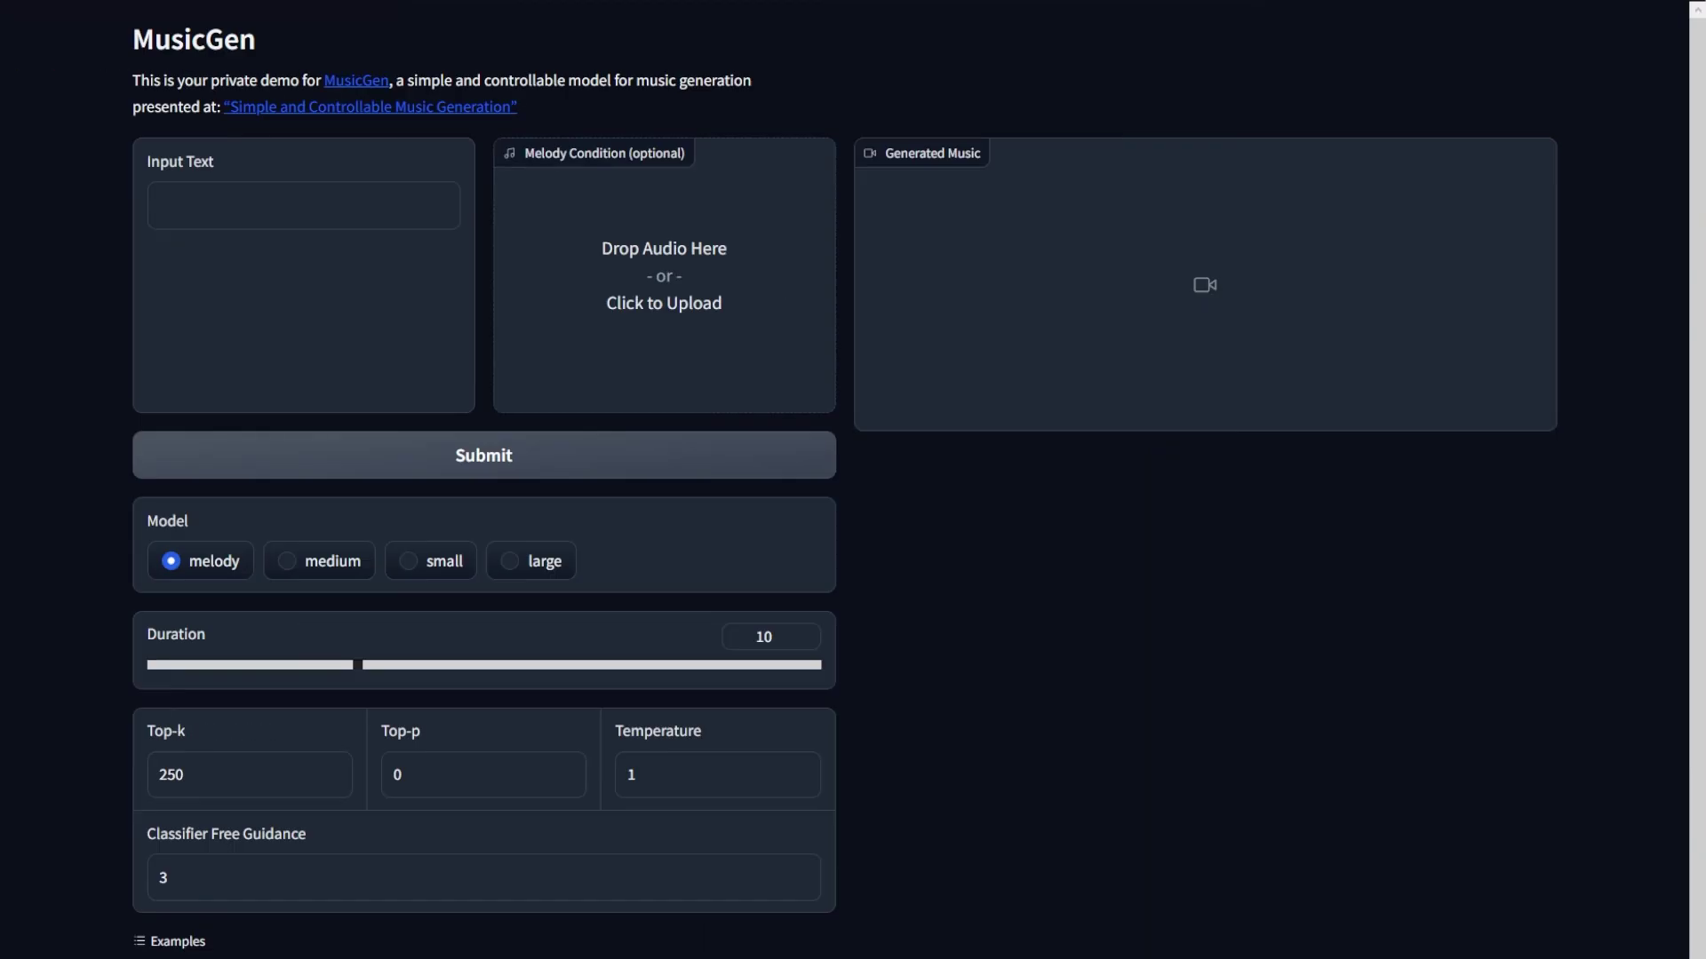
Type 'rap' as a prompt, preview the melody clip, and try the large, medium, small and melody models
left_click(244, 212)
type("rap")
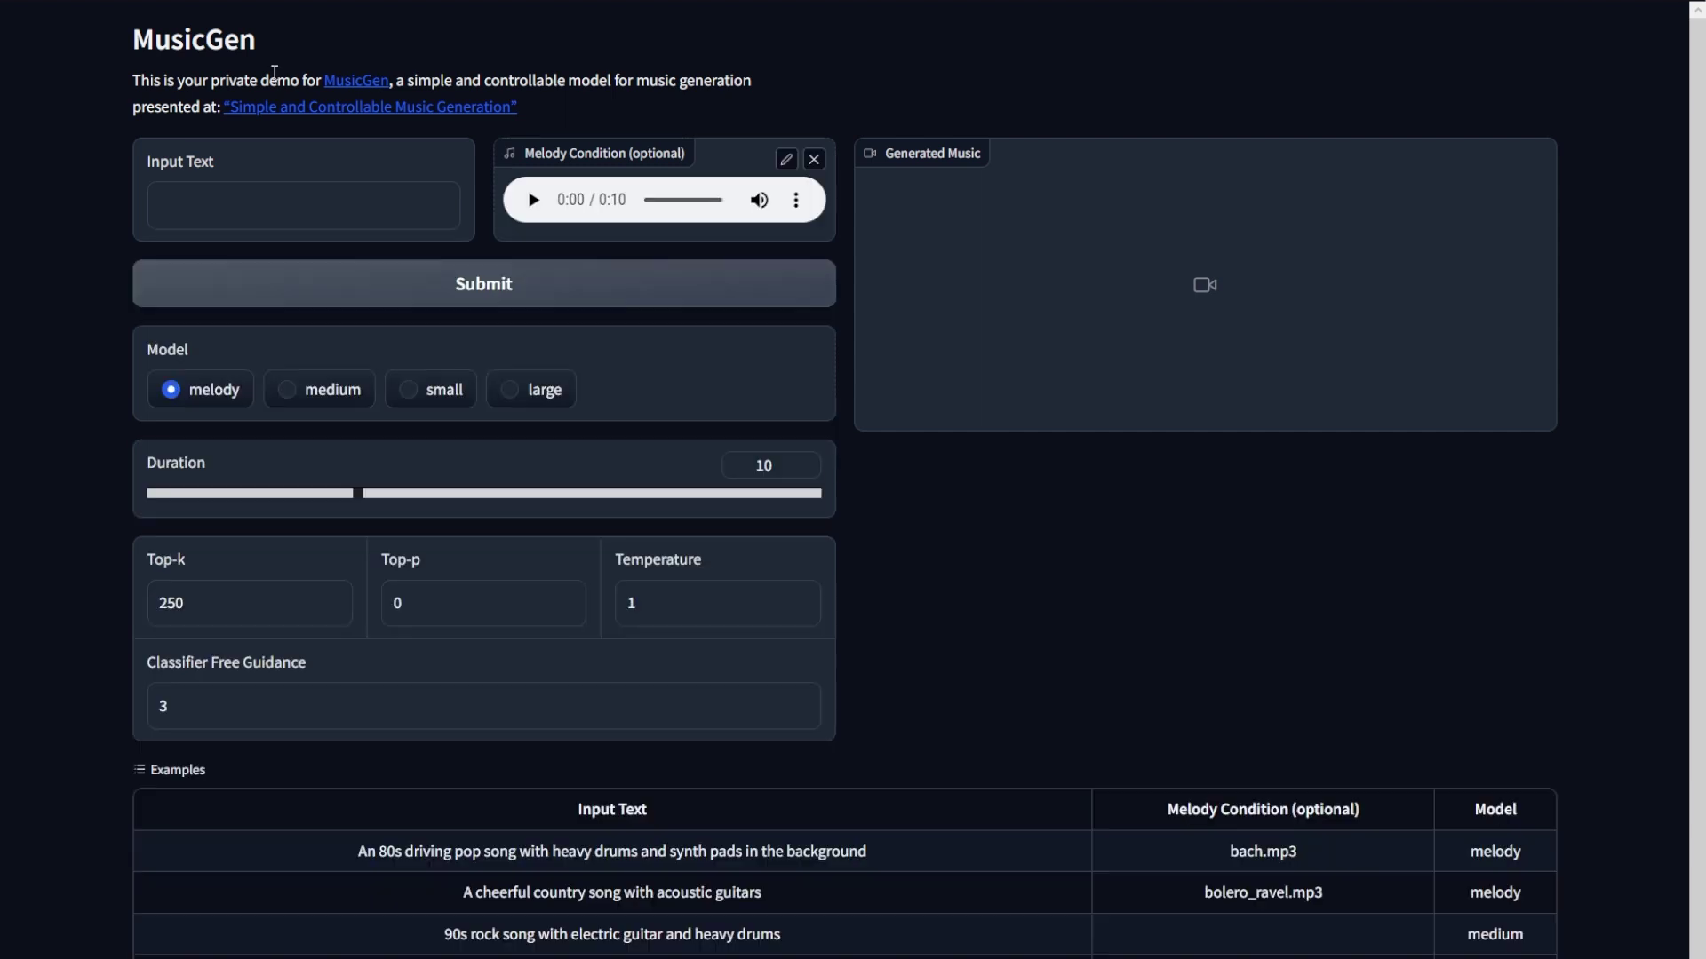
left_click(534, 205)
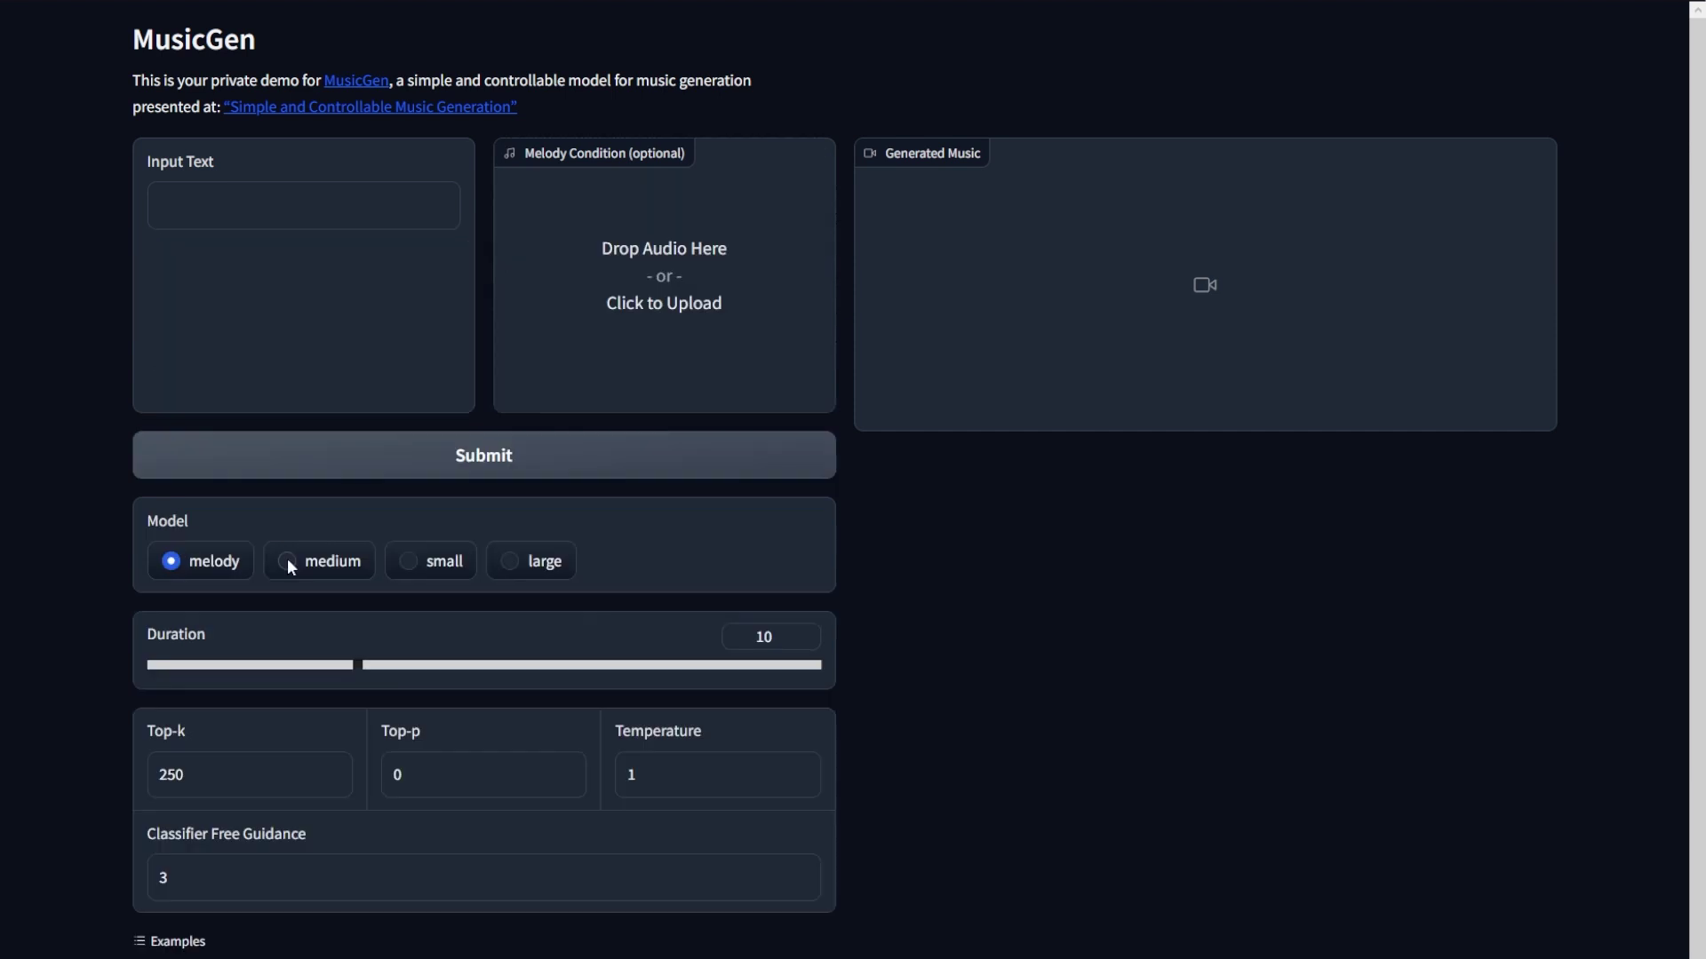
left_click(528, 573)
left_click(320, 575)
left_click(405, 562)
left_click(169, 561)
left_click(363, 665)
Set Duration to 30 seconds, keep Temperature at 1, and enter the prompt 'hip hop music in piano'
left_click_drag(367, 666, 922, 693)
double_click(661, 776)
left_click_drag(662, 775, 632, 776)
left_click(1080, 804)
left_click(271, 209)
type("hip h")
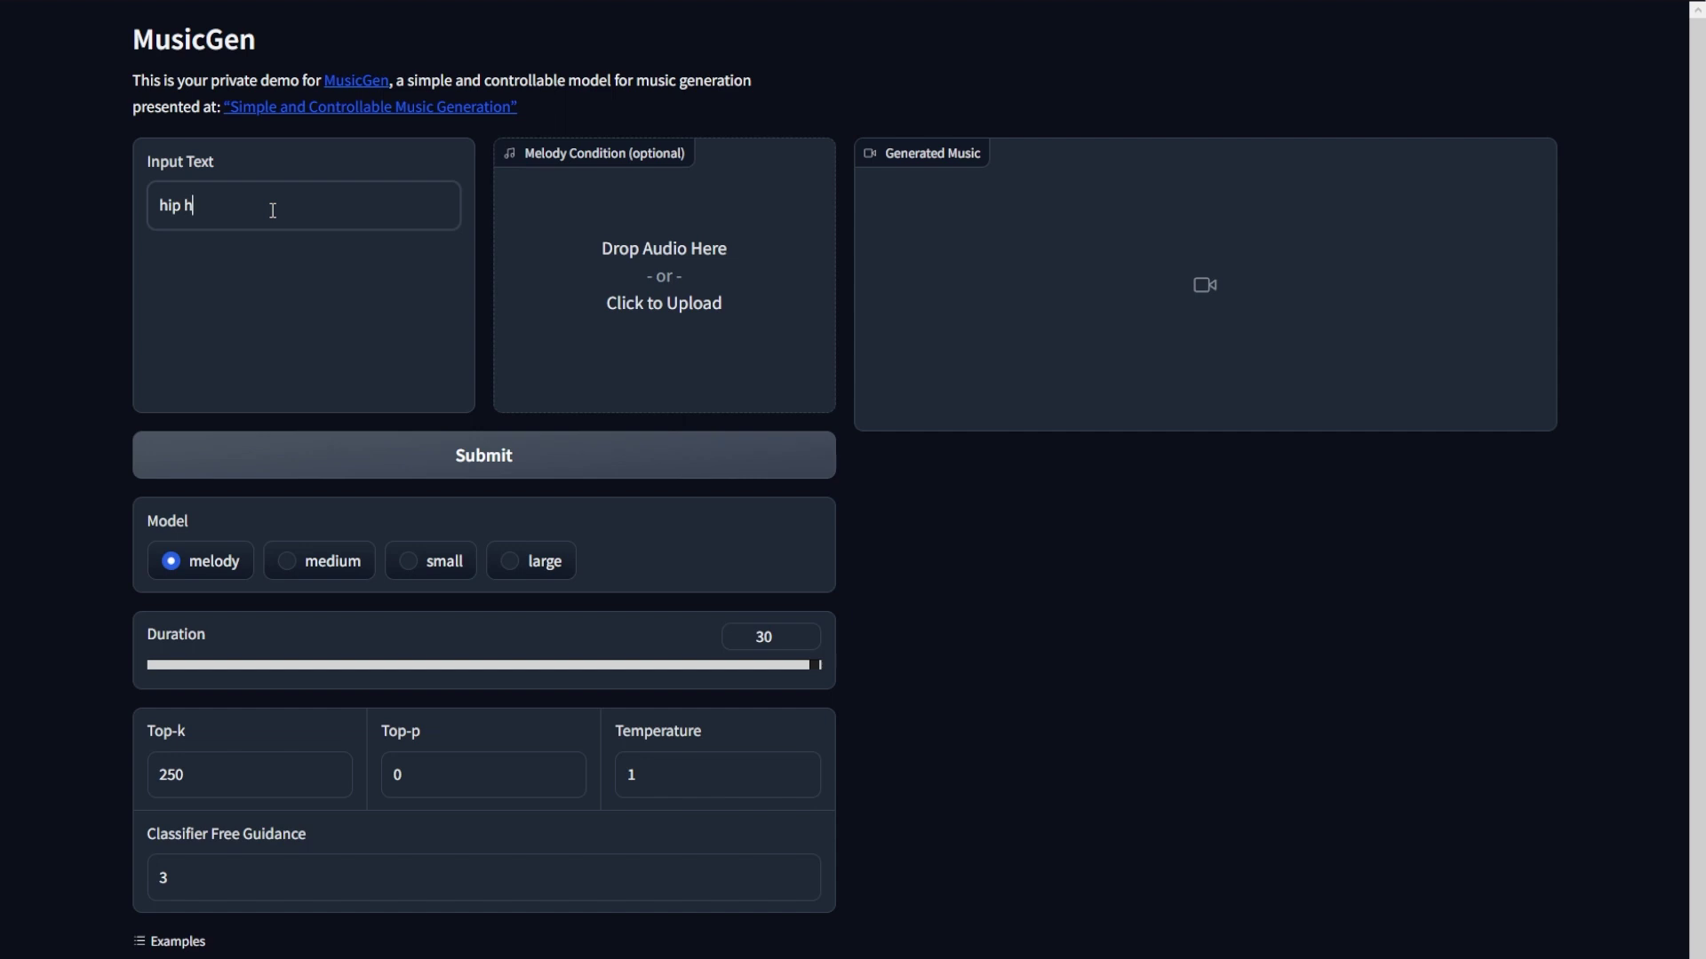
type("op music in piano")
Generate a 30-second 'hip hop music in piano' track with the small model and play it
left_click(444, 564)
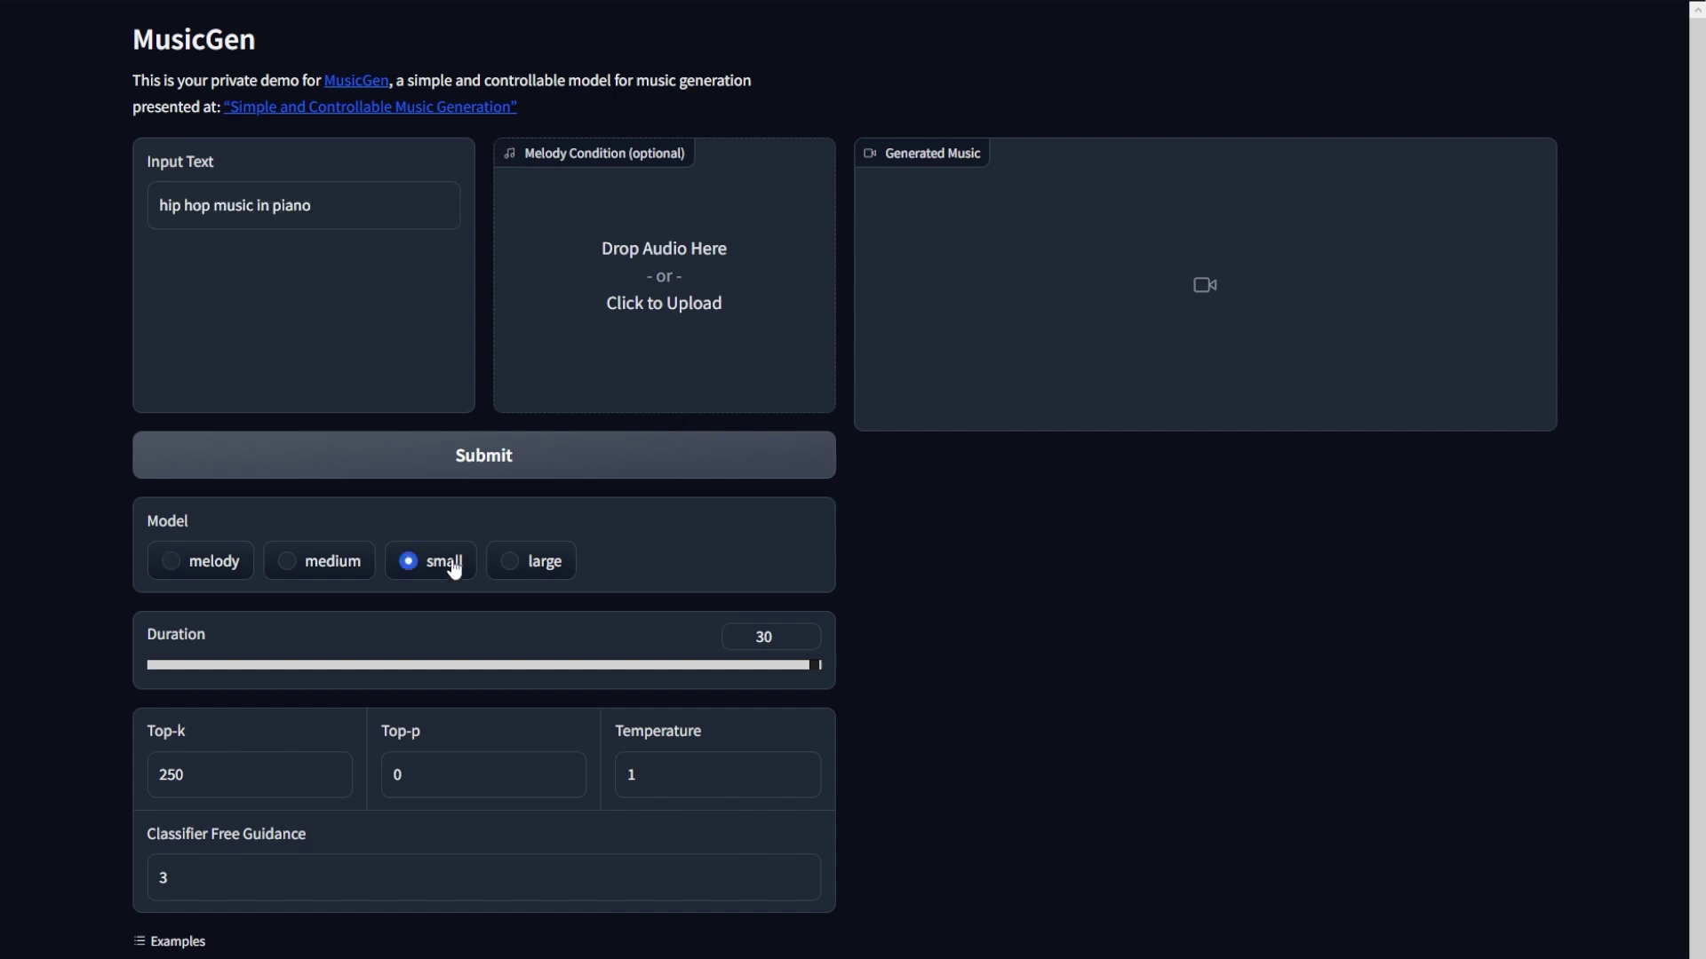
left_click(498, 463)
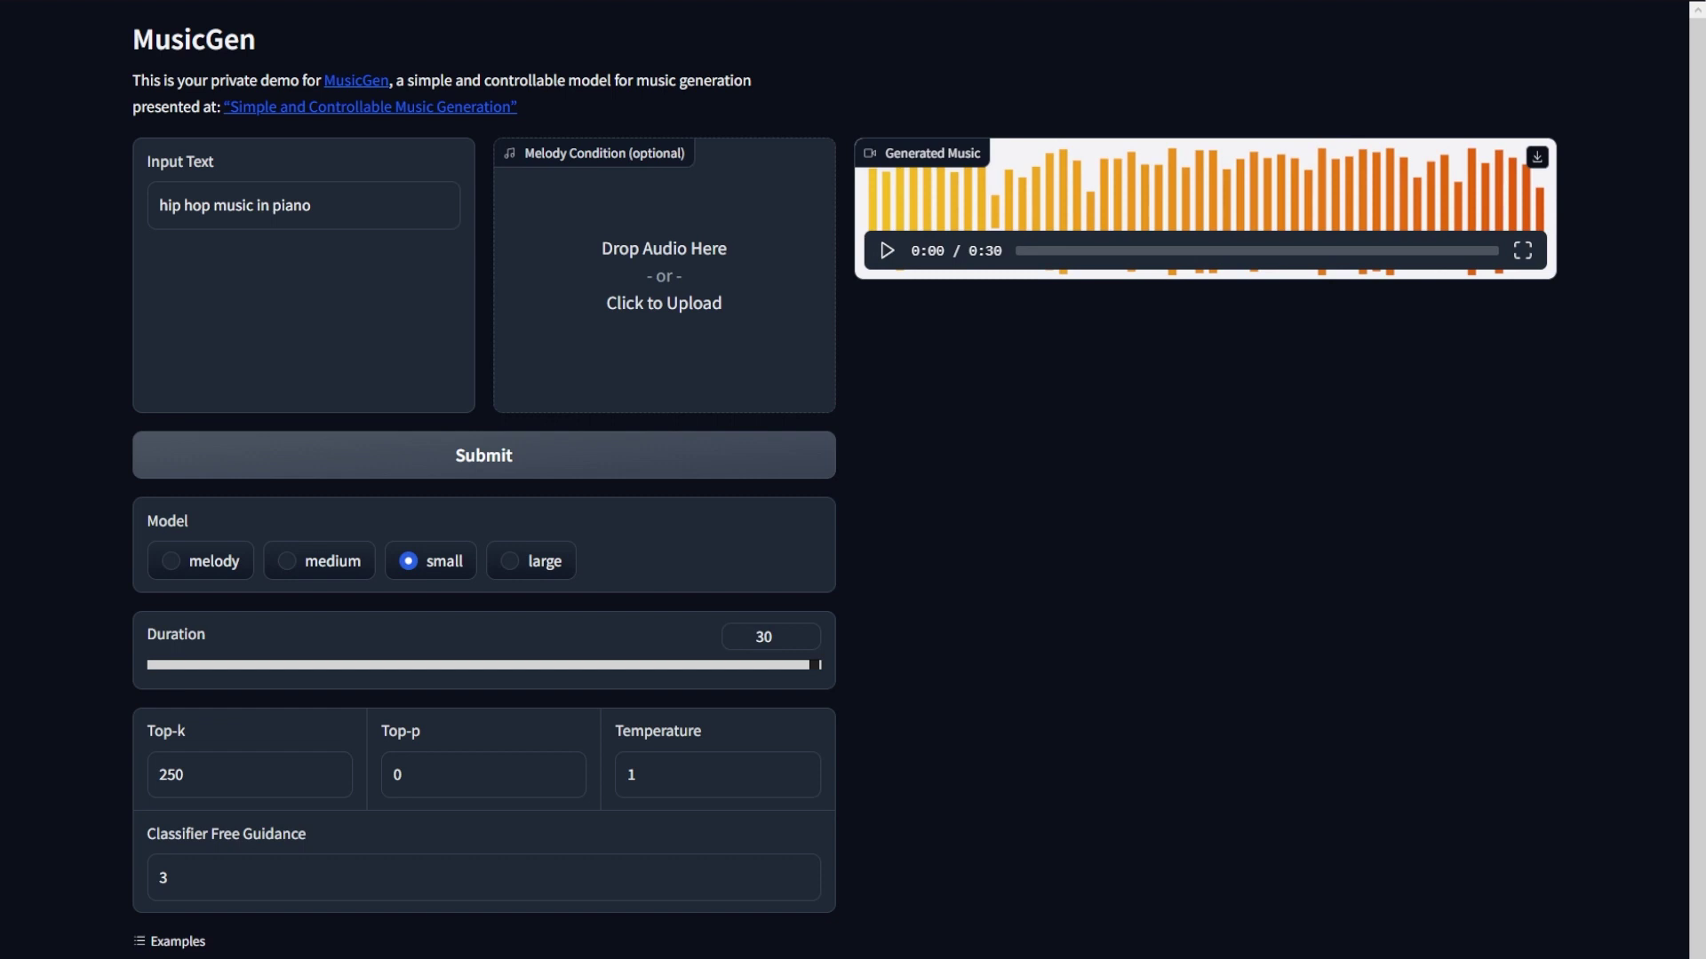
left_click(887, 251)
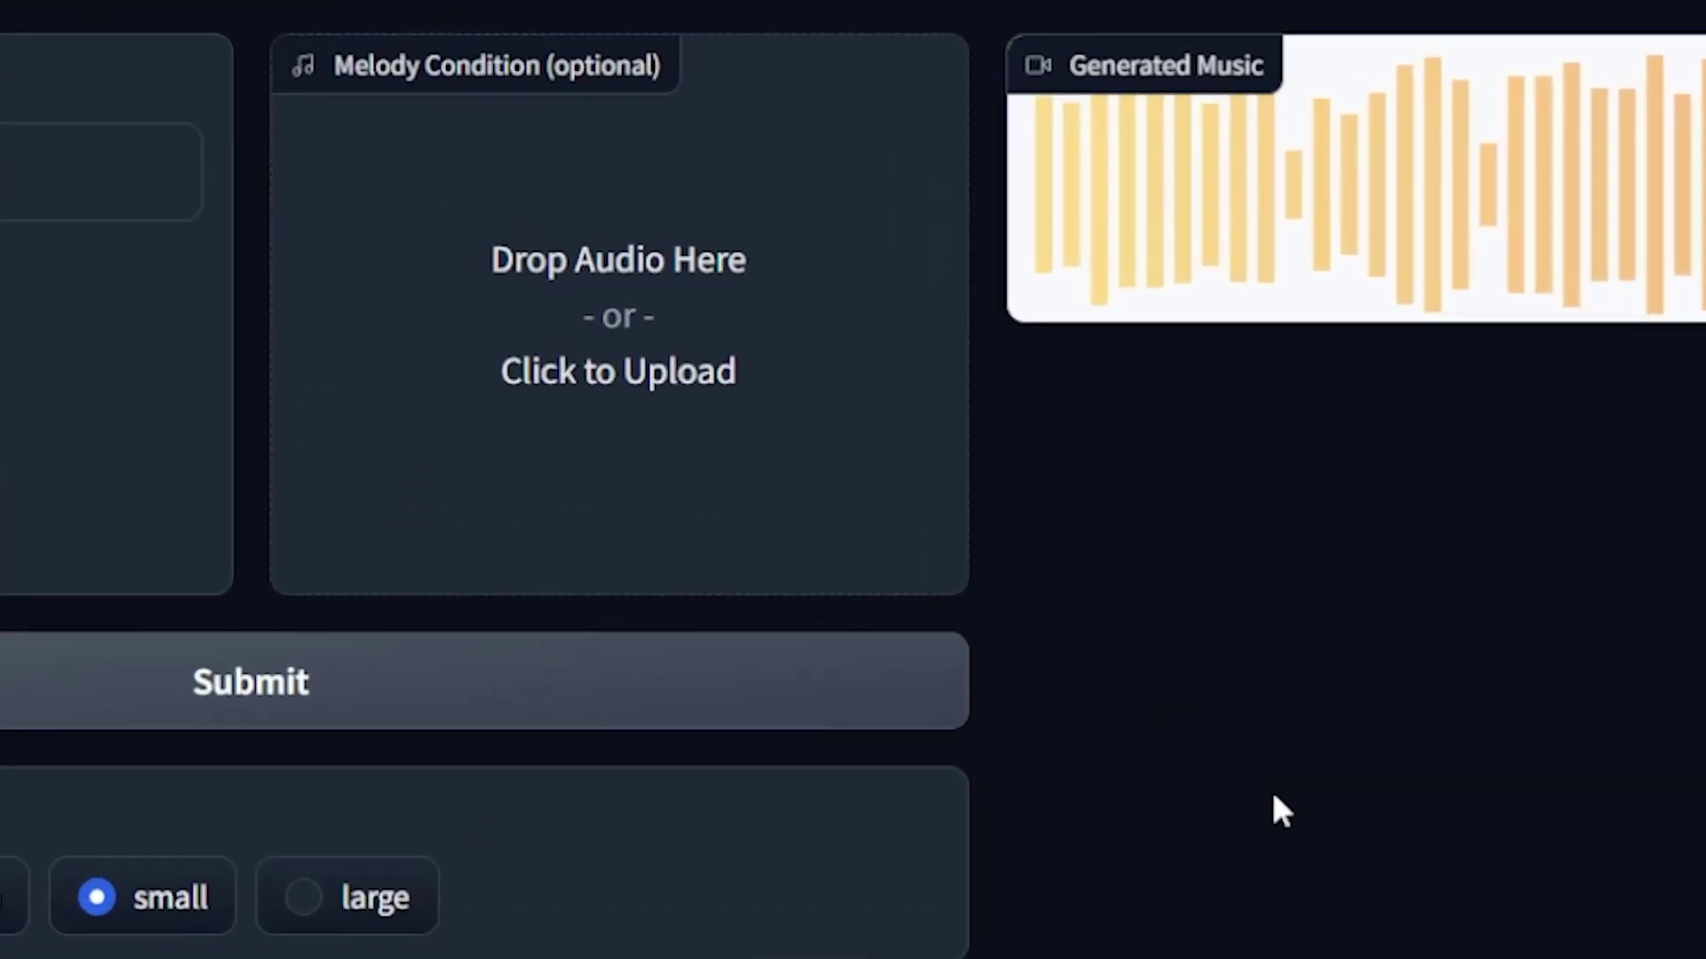
Load bolero_ravel.mp3 as the melody condition, generate the 15-second track, and play it
key("alt+Tab")
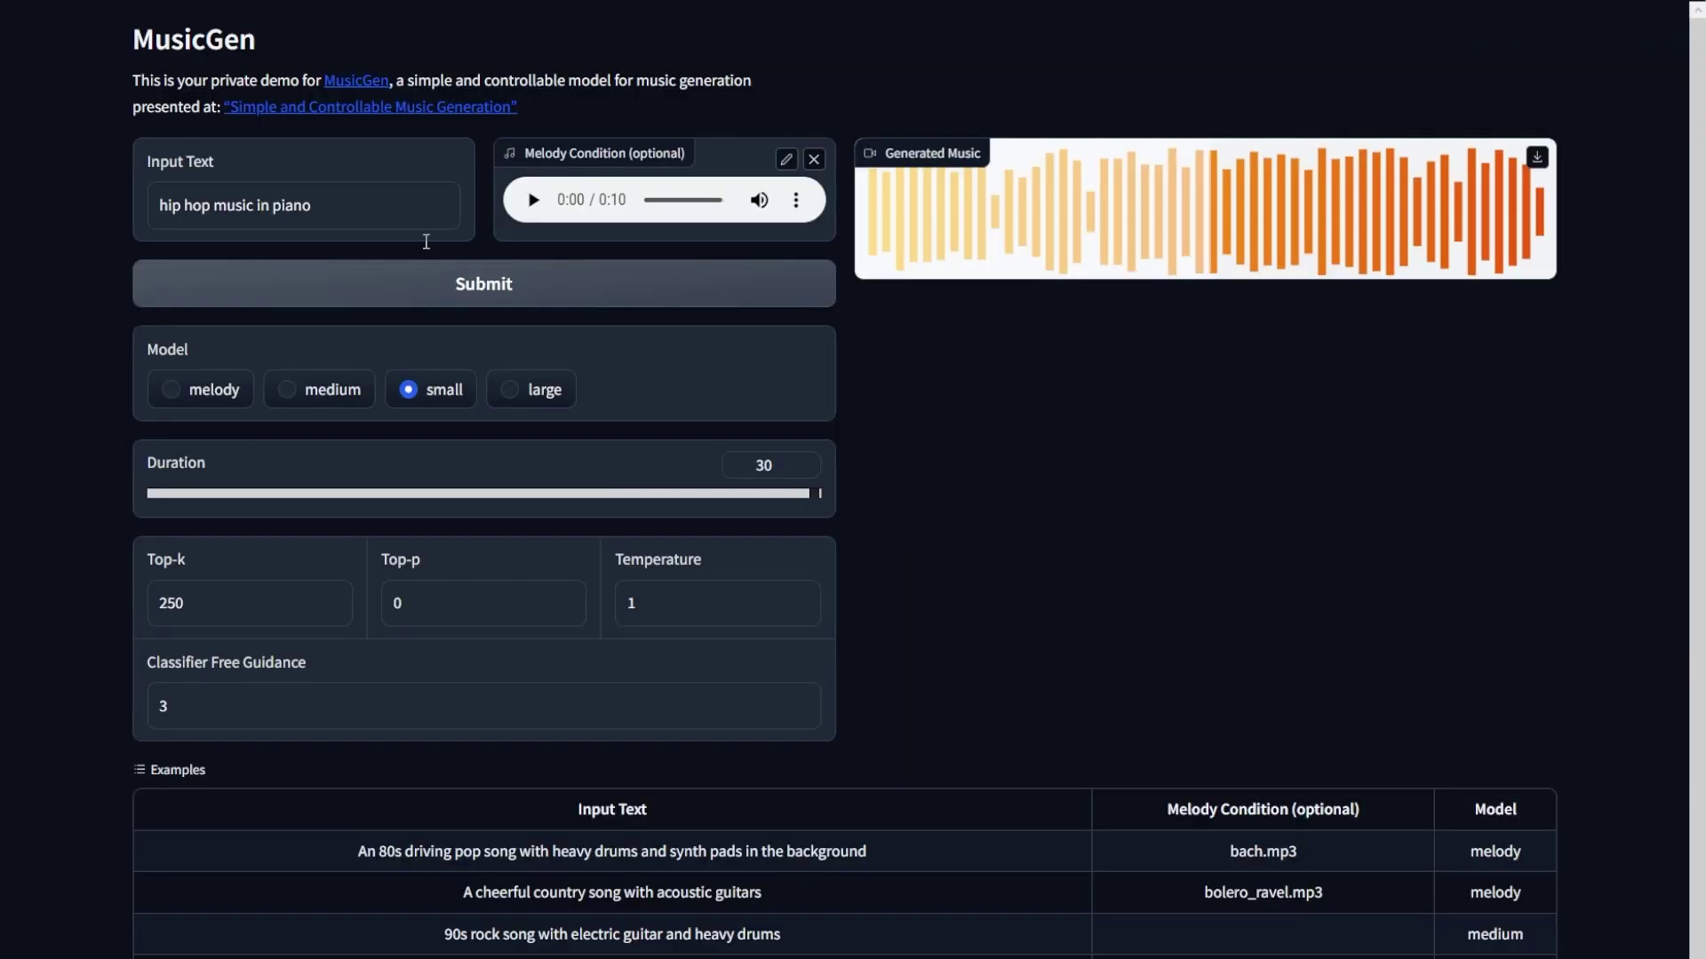
left_click(197, 389)
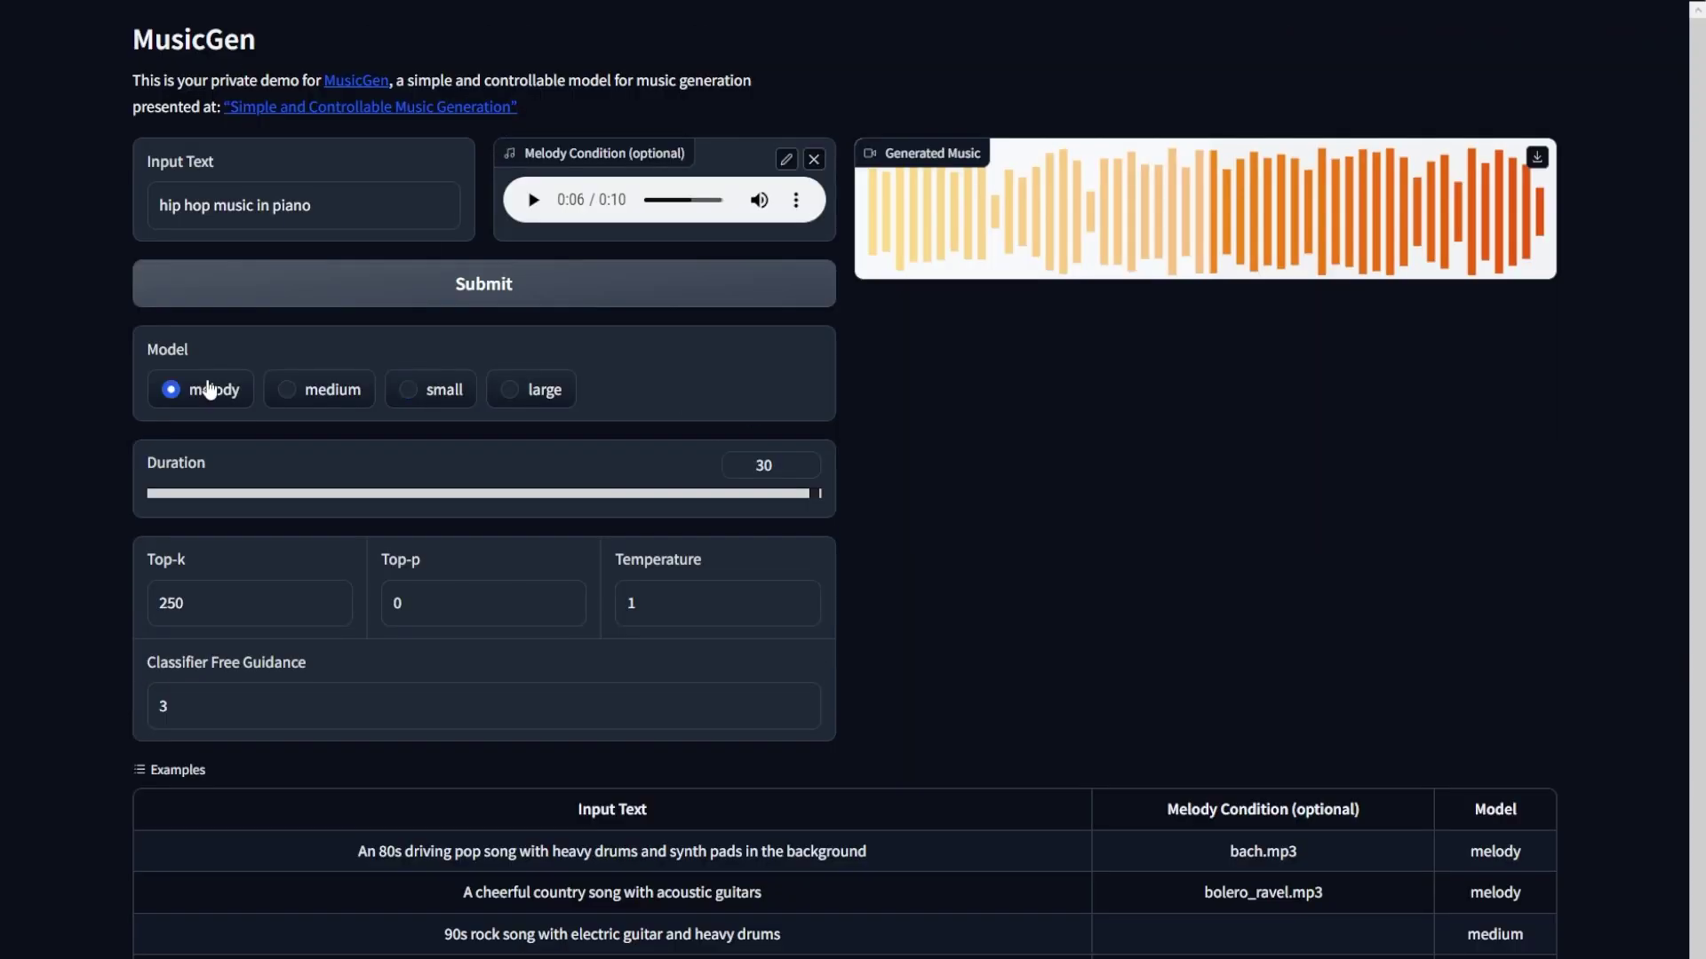
left_click(496, 284)
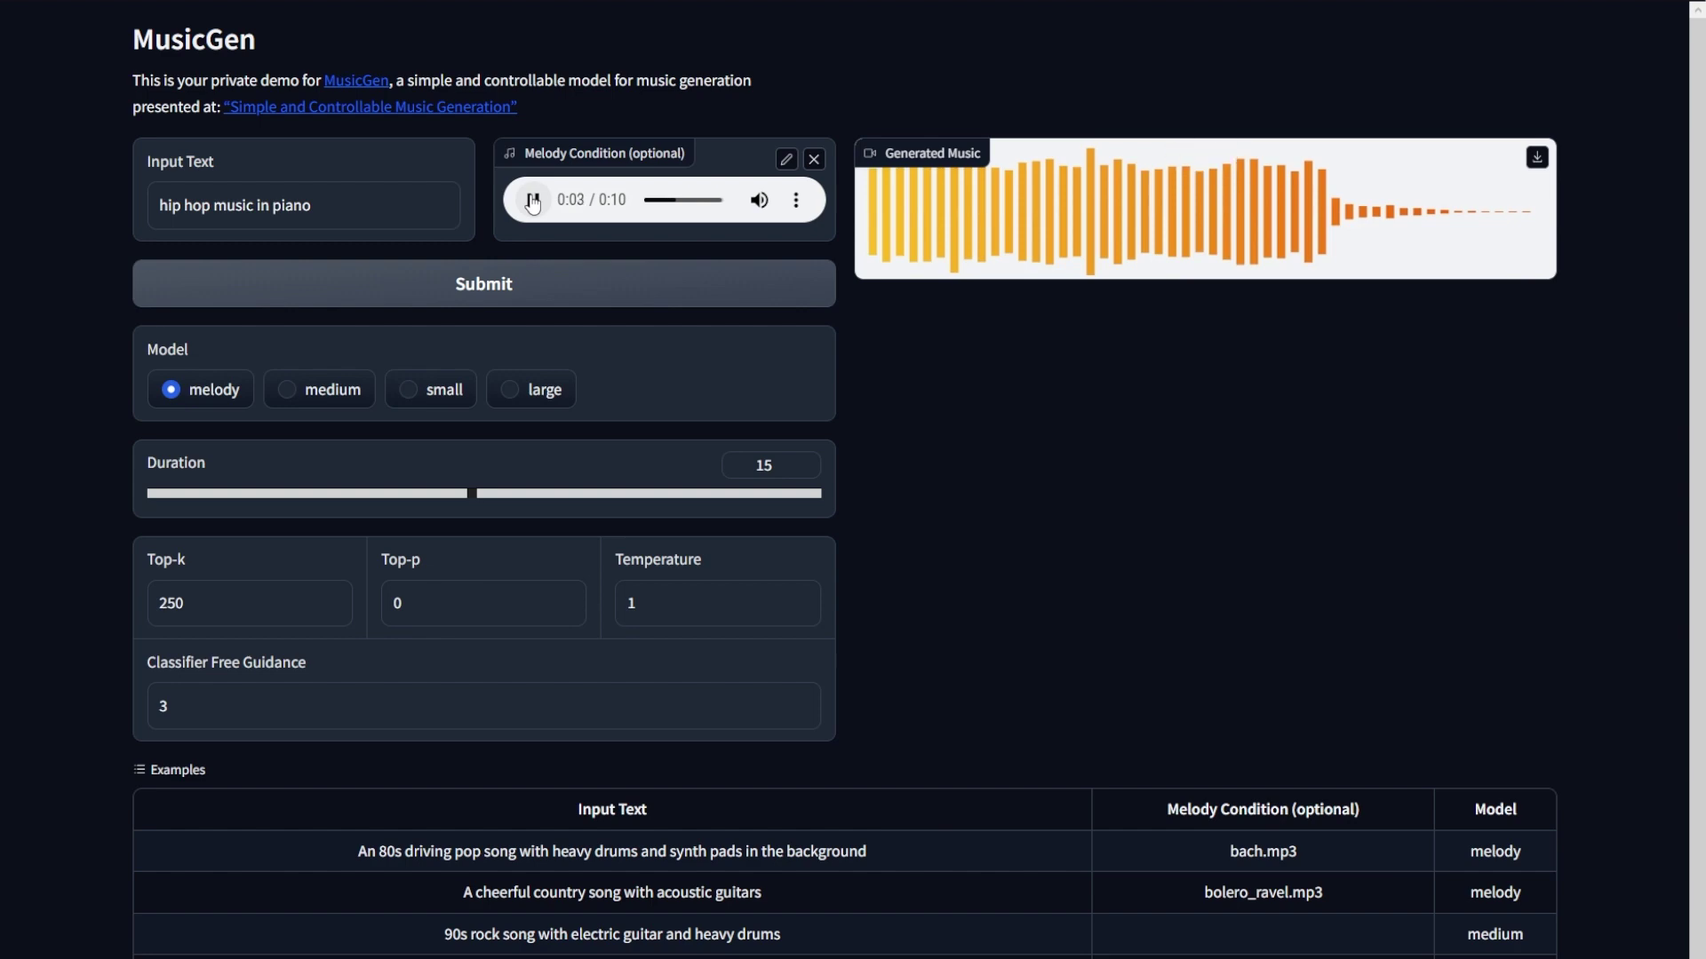
left_click(533, 201)
left_click(886, 251)
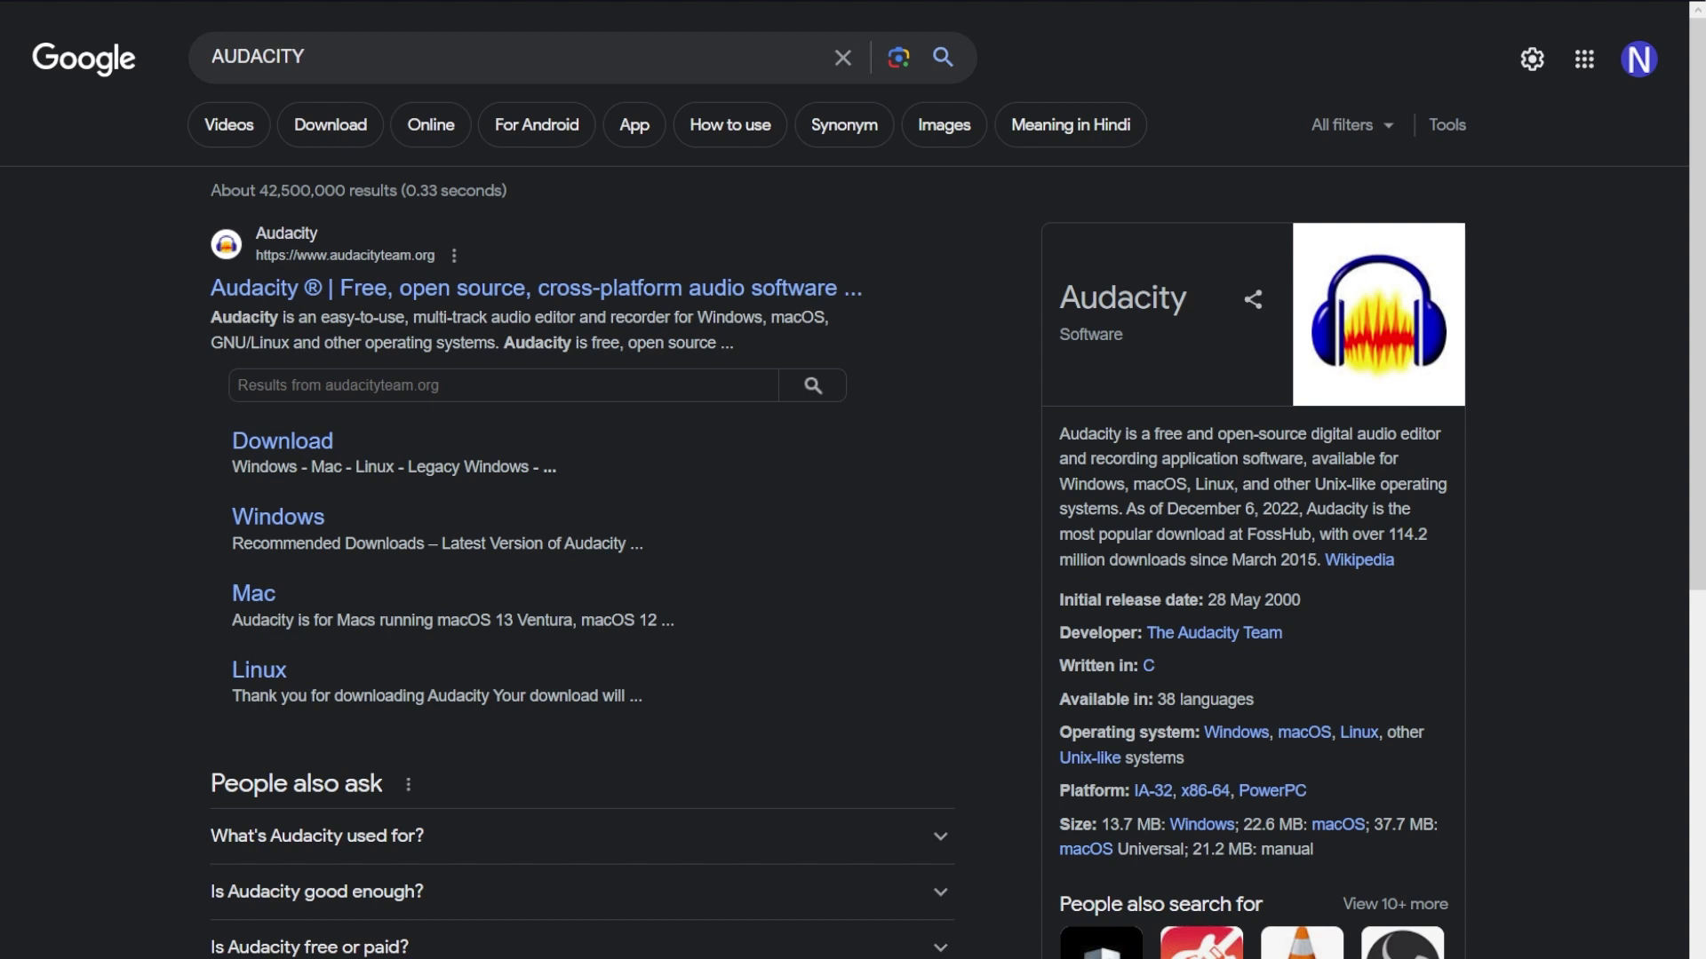
Download Audacity from audacityteam.org and convert tmp2j8vxo13.mp4 to MP3 on CloudConvert
left_click(272, 296)
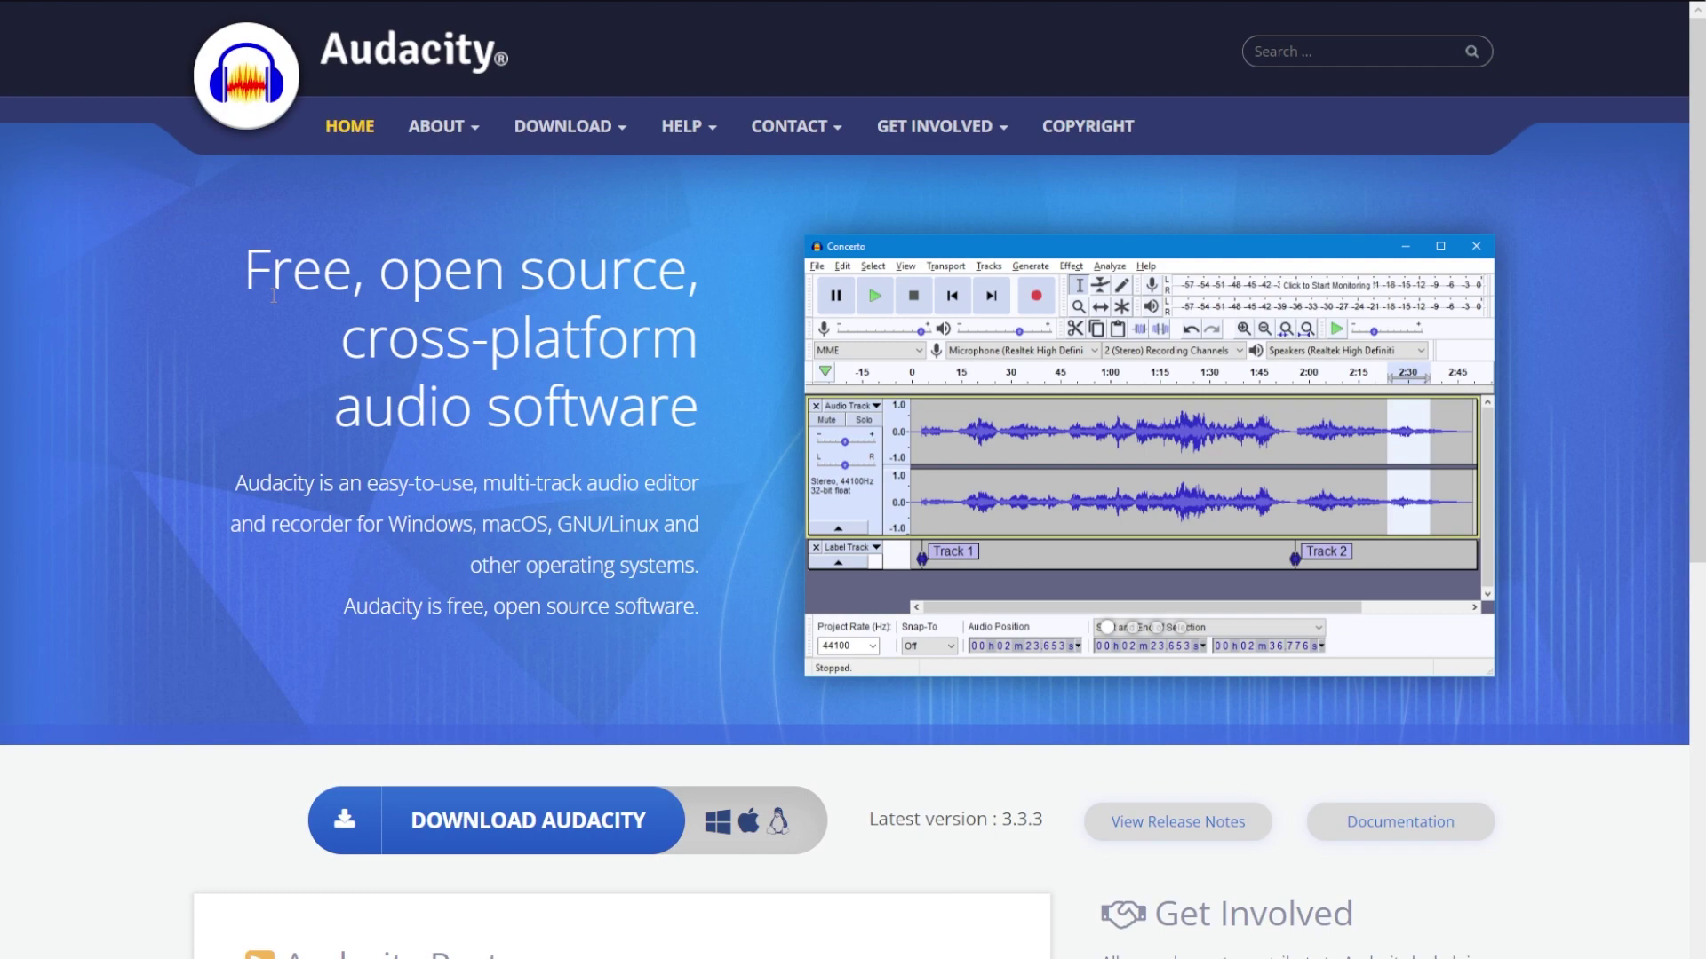
left_click(476, 831)
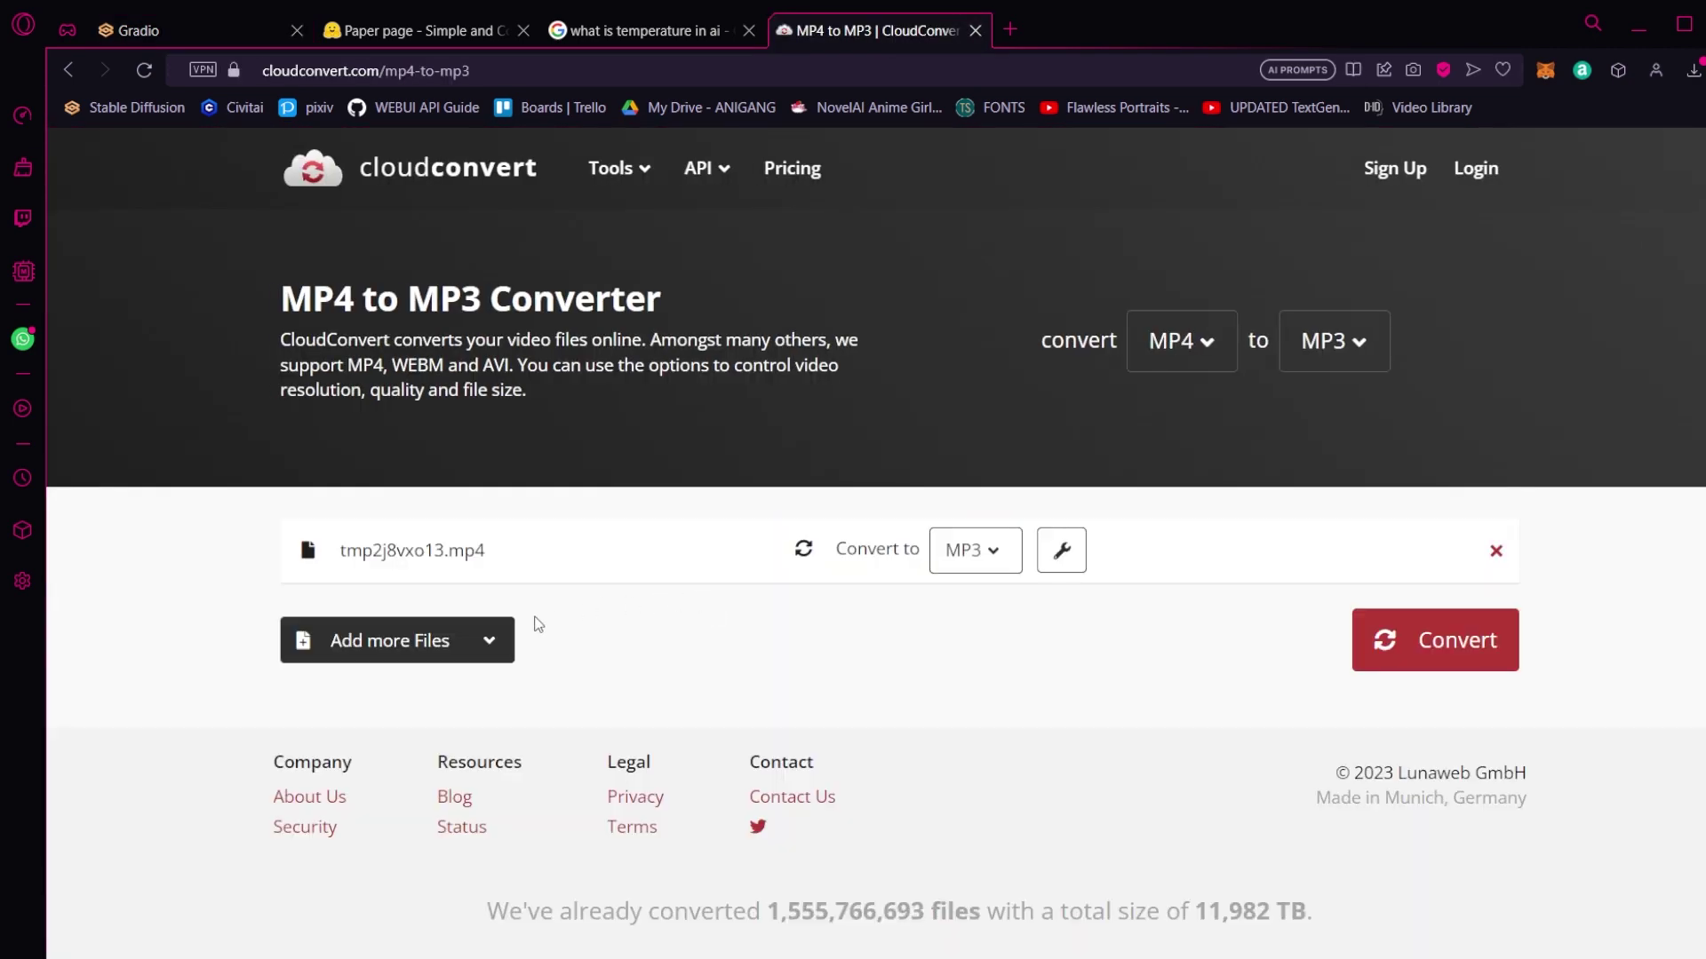
left_click(1445, 644)
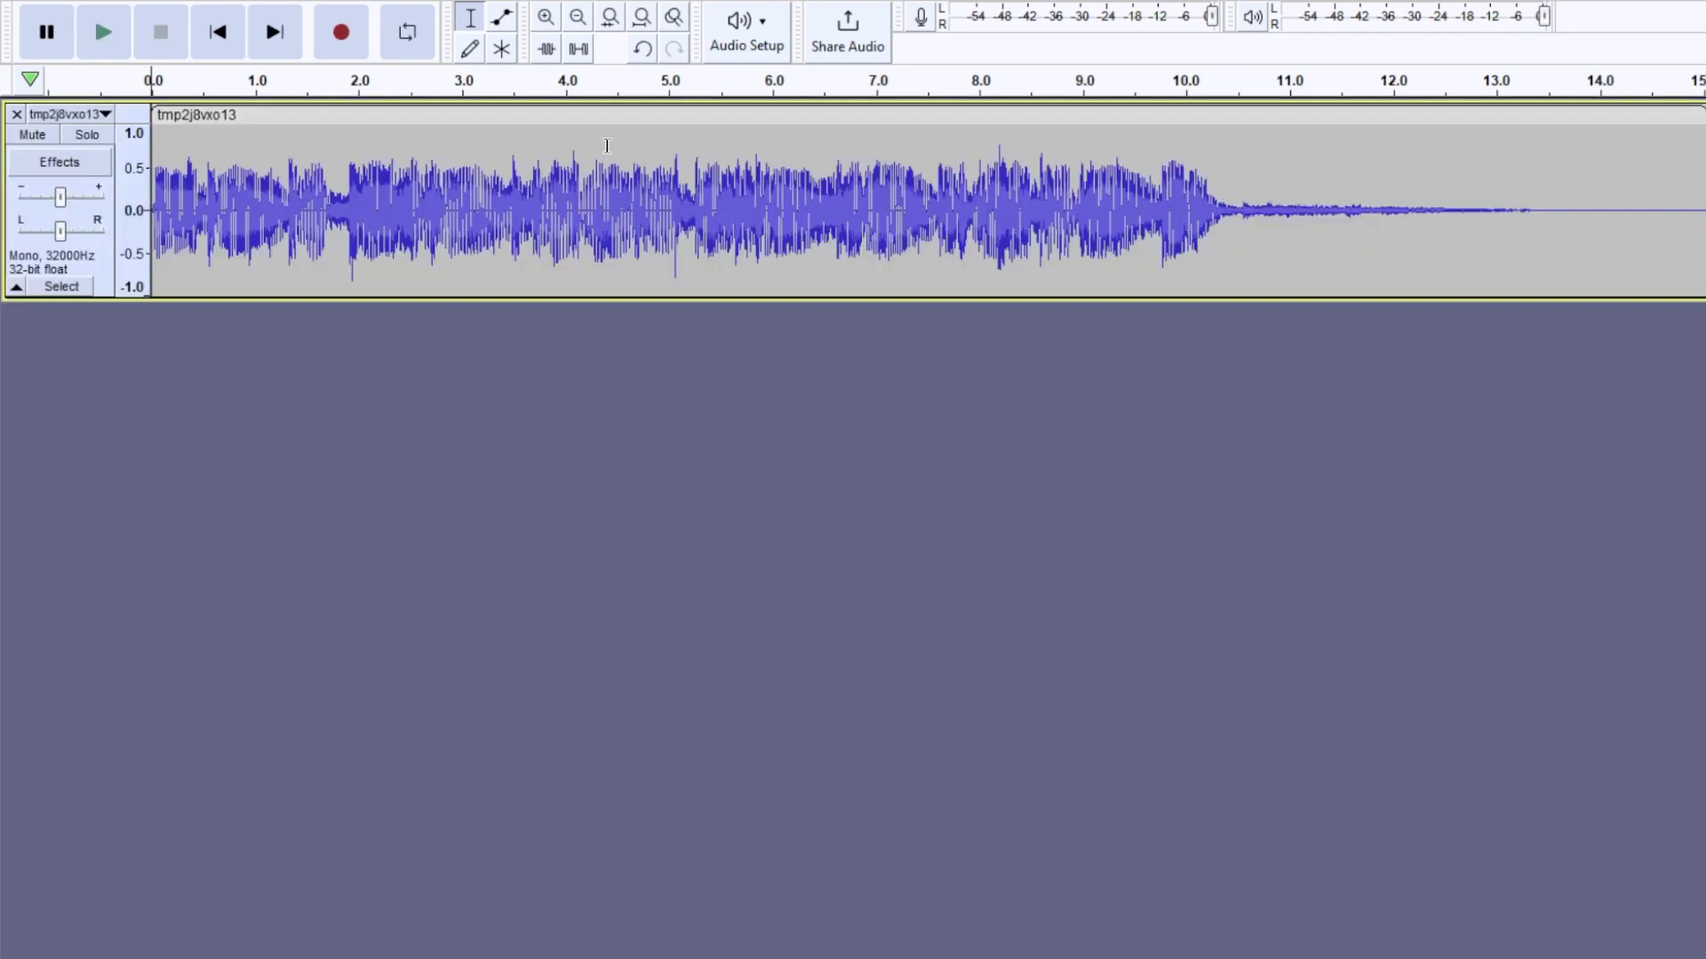
Enable looping, delete the faded tail after 11 s, and paste a copy of the clip at the end
key("l")
left_click_drag(1287, 213, 1703, 218)
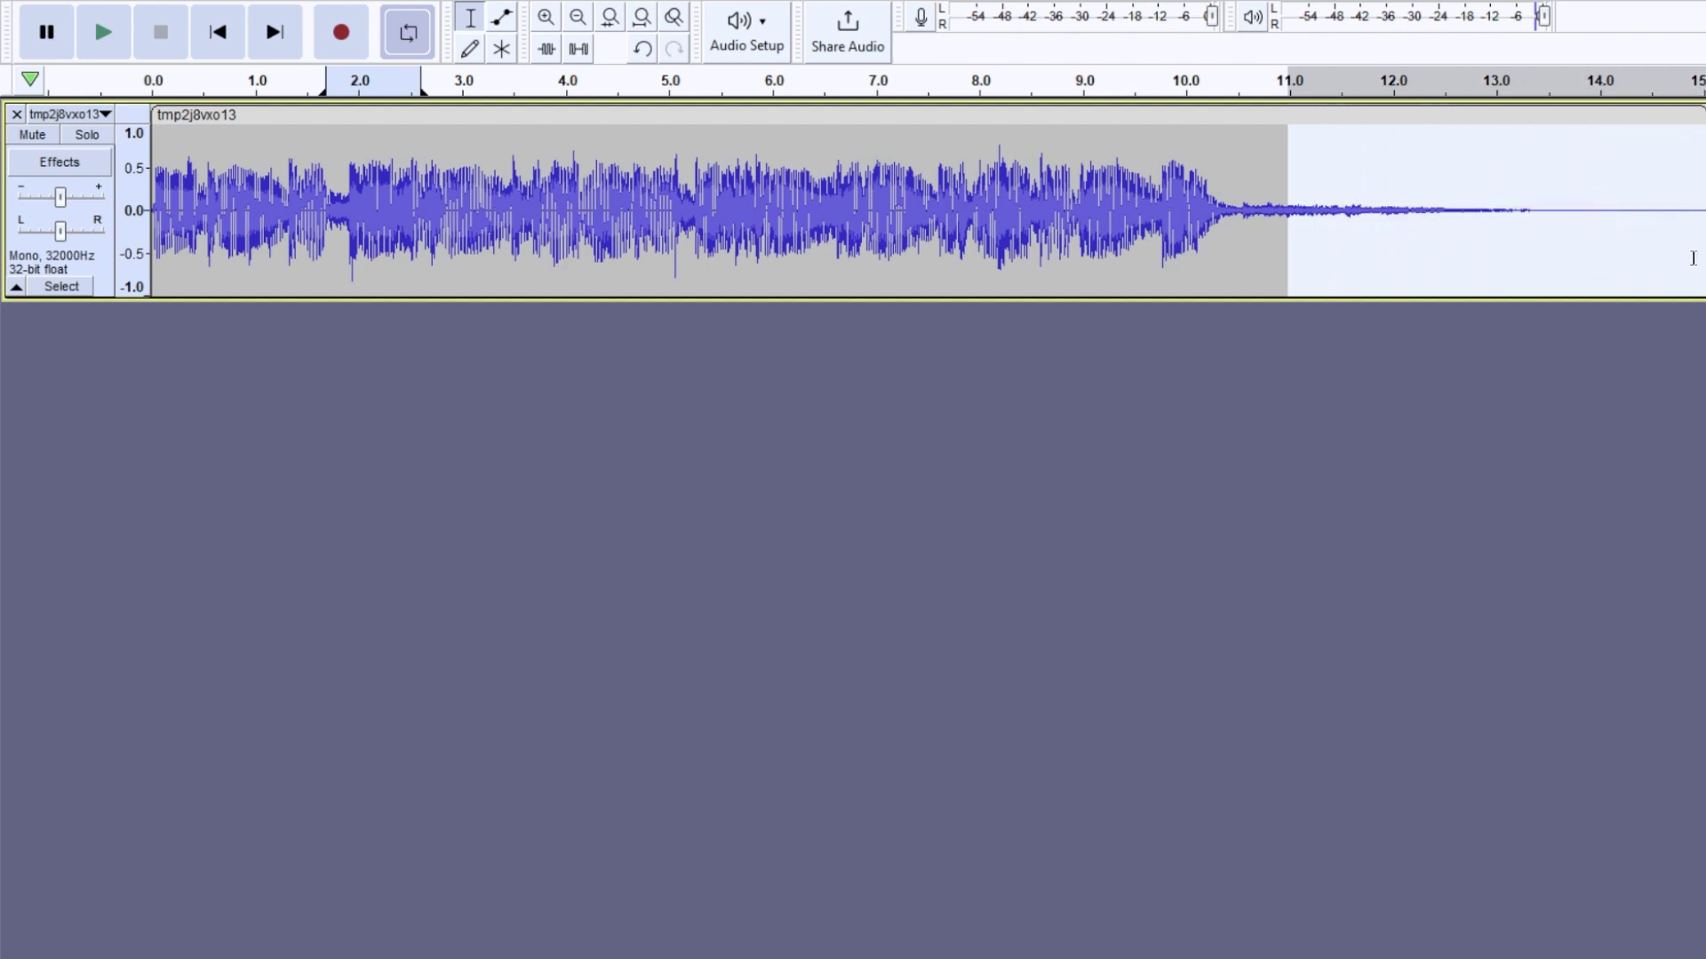
key("Delete")
left_click_drag(1283, 213, 153, 208)
left_click(1275, 134)
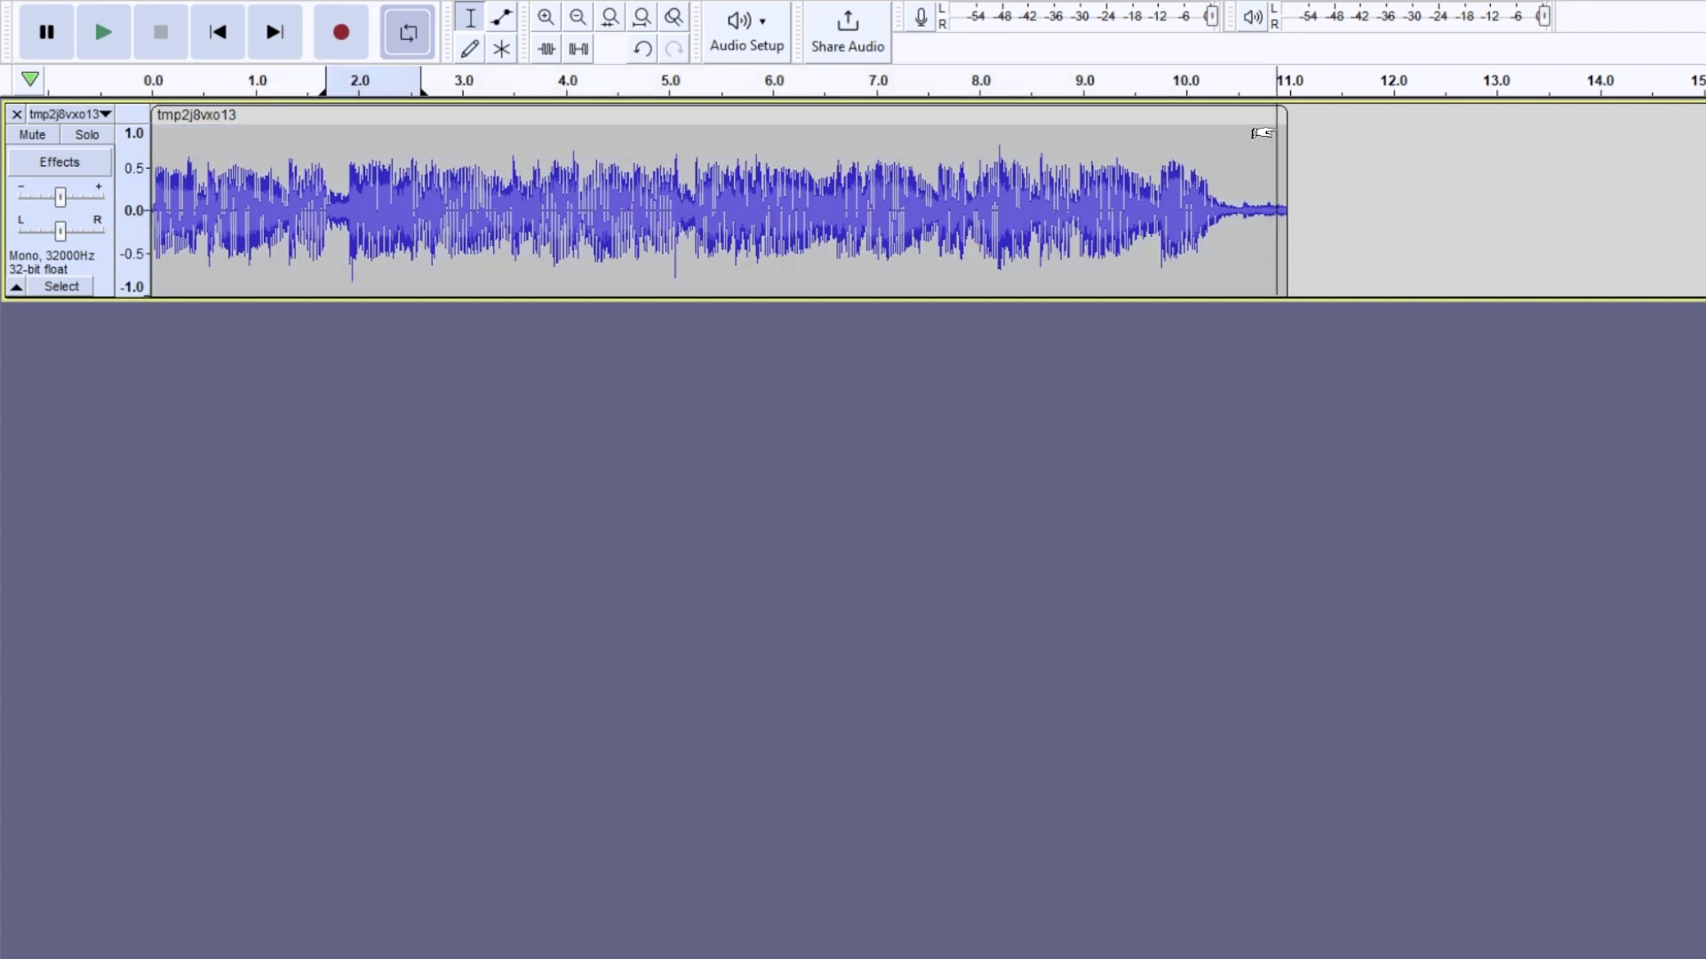
key("ctrl+v")
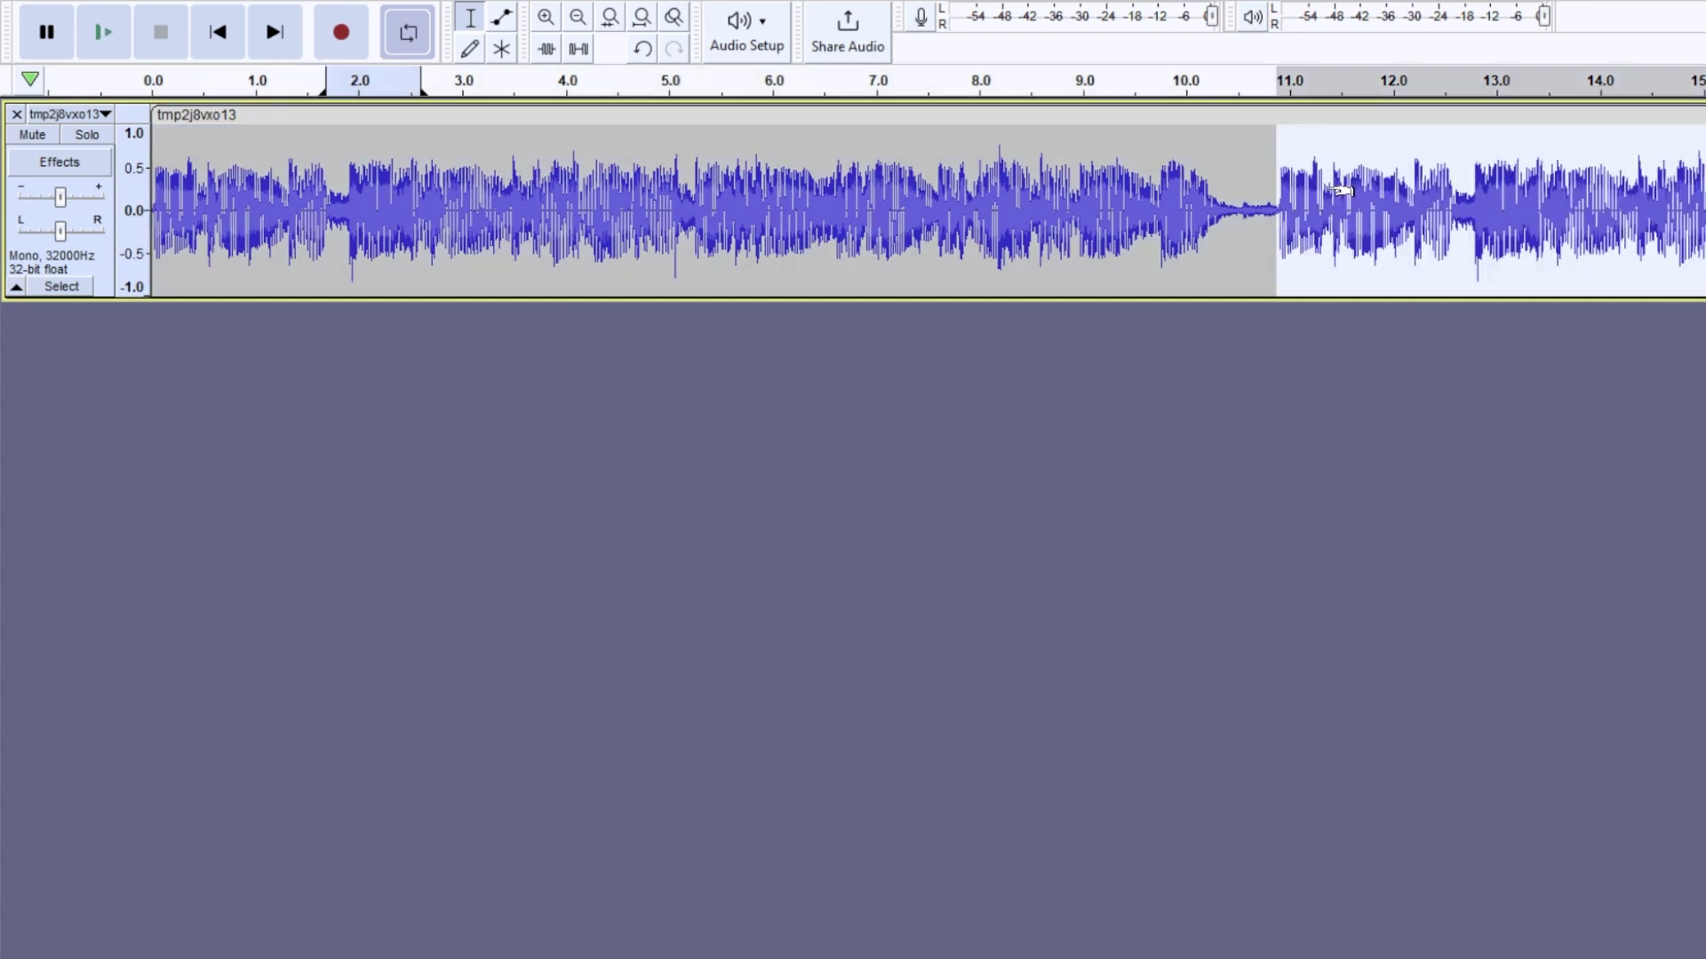
Remove the quiet gap near 10.5–11.0 s and replay the join to check it
left_click(919, 89)
left_click_drag(1224, 218, 1277, 217)
key("Delete")
left_click(1115, 86)
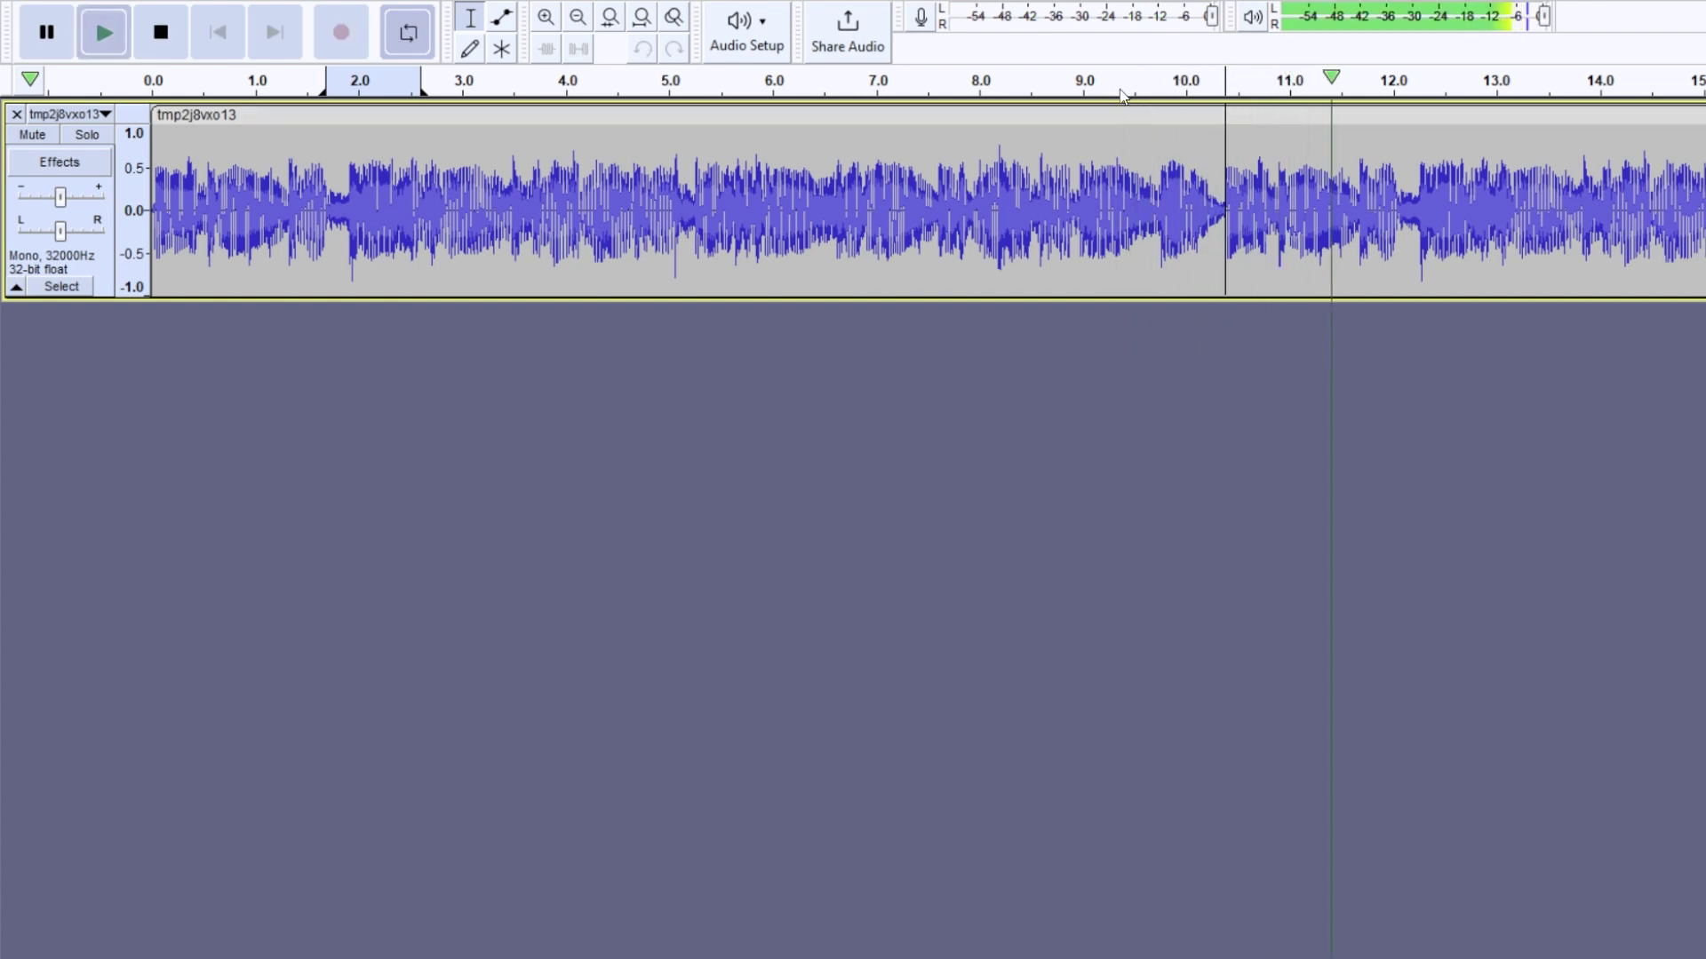
left_click(910, 86)
left_click(823, 89)
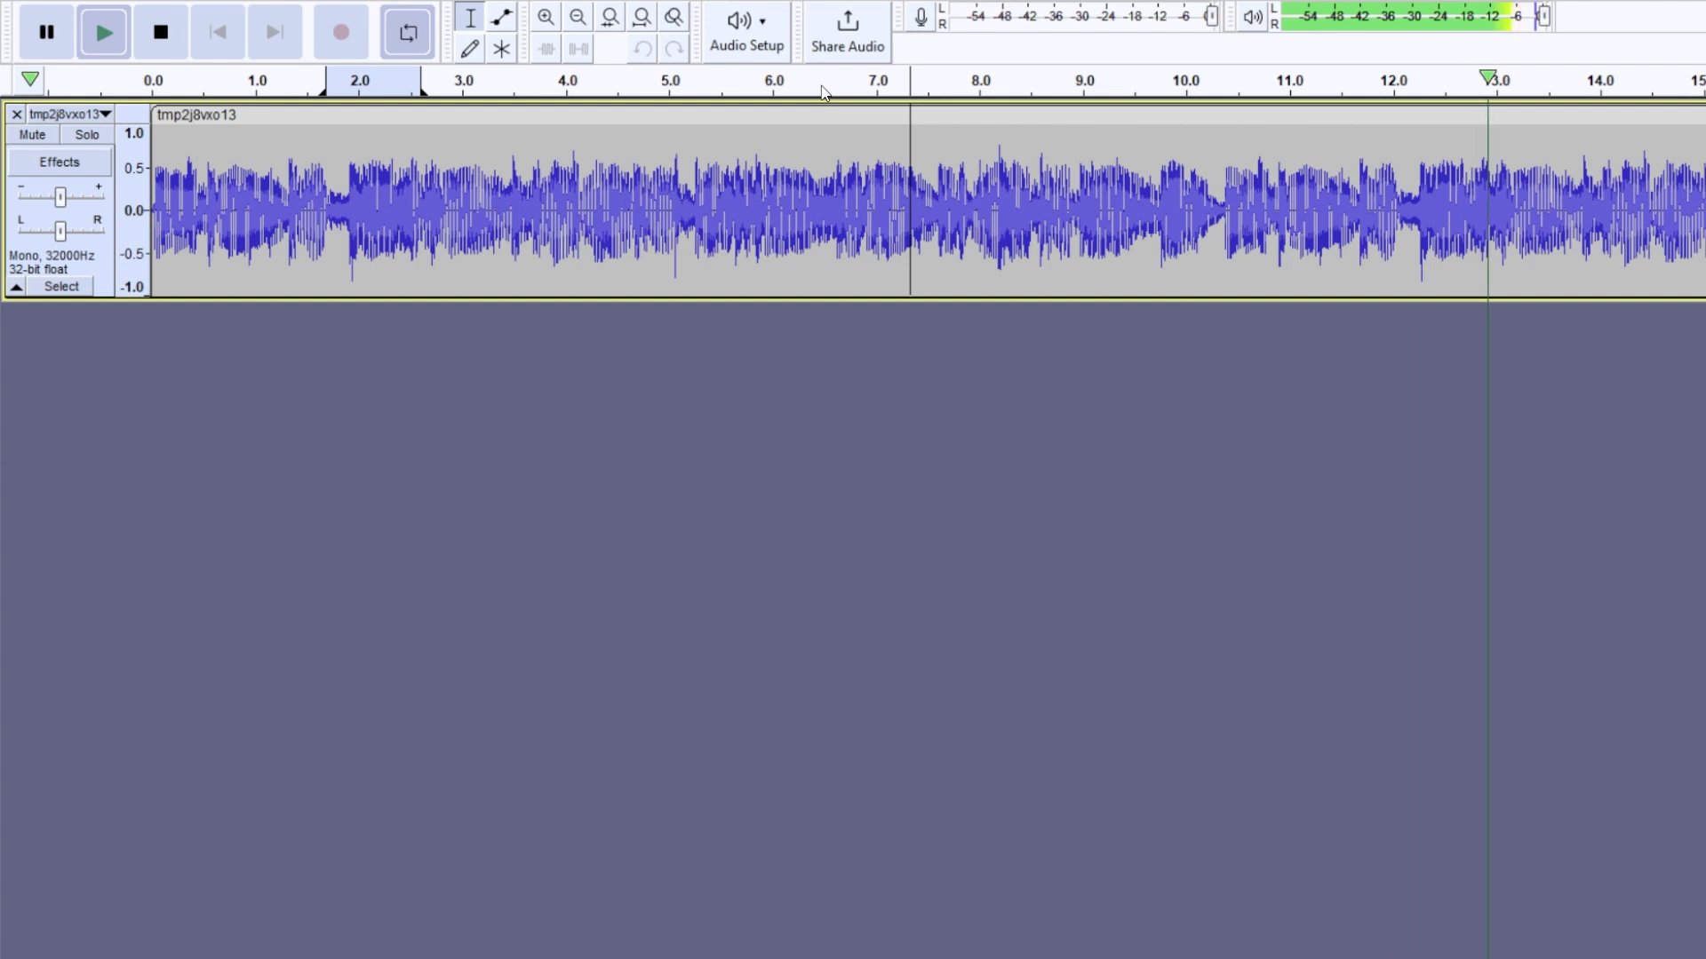
key("space")
left_click(992, 86)
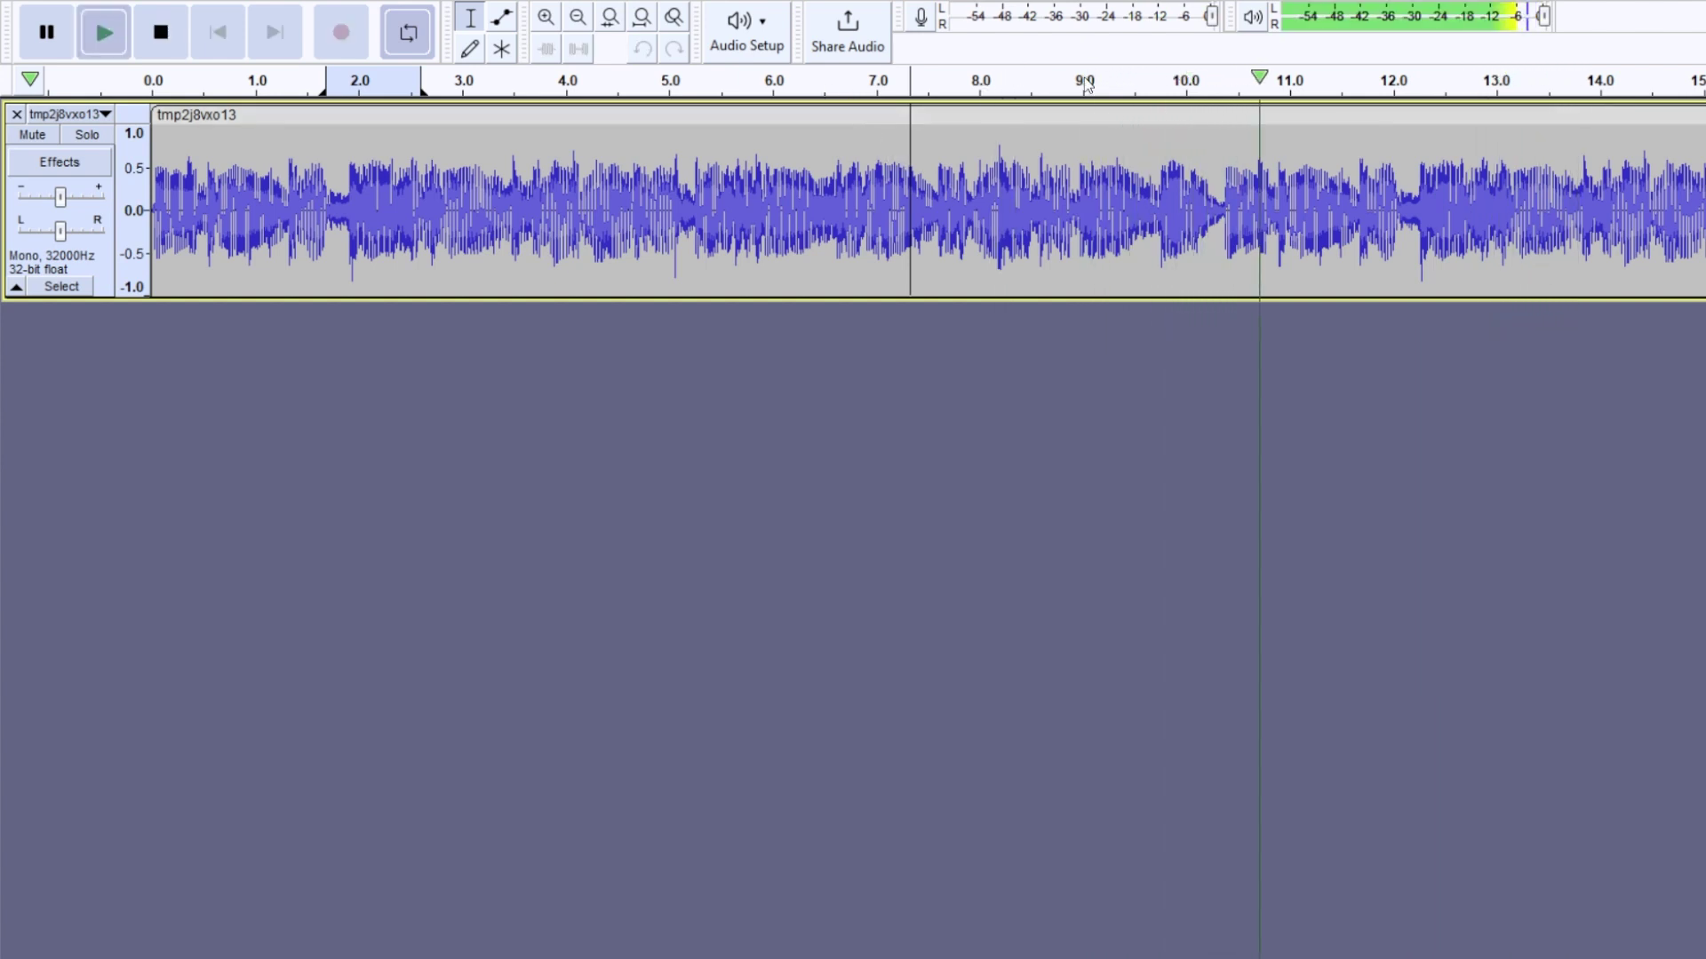
left_click(823, 86)
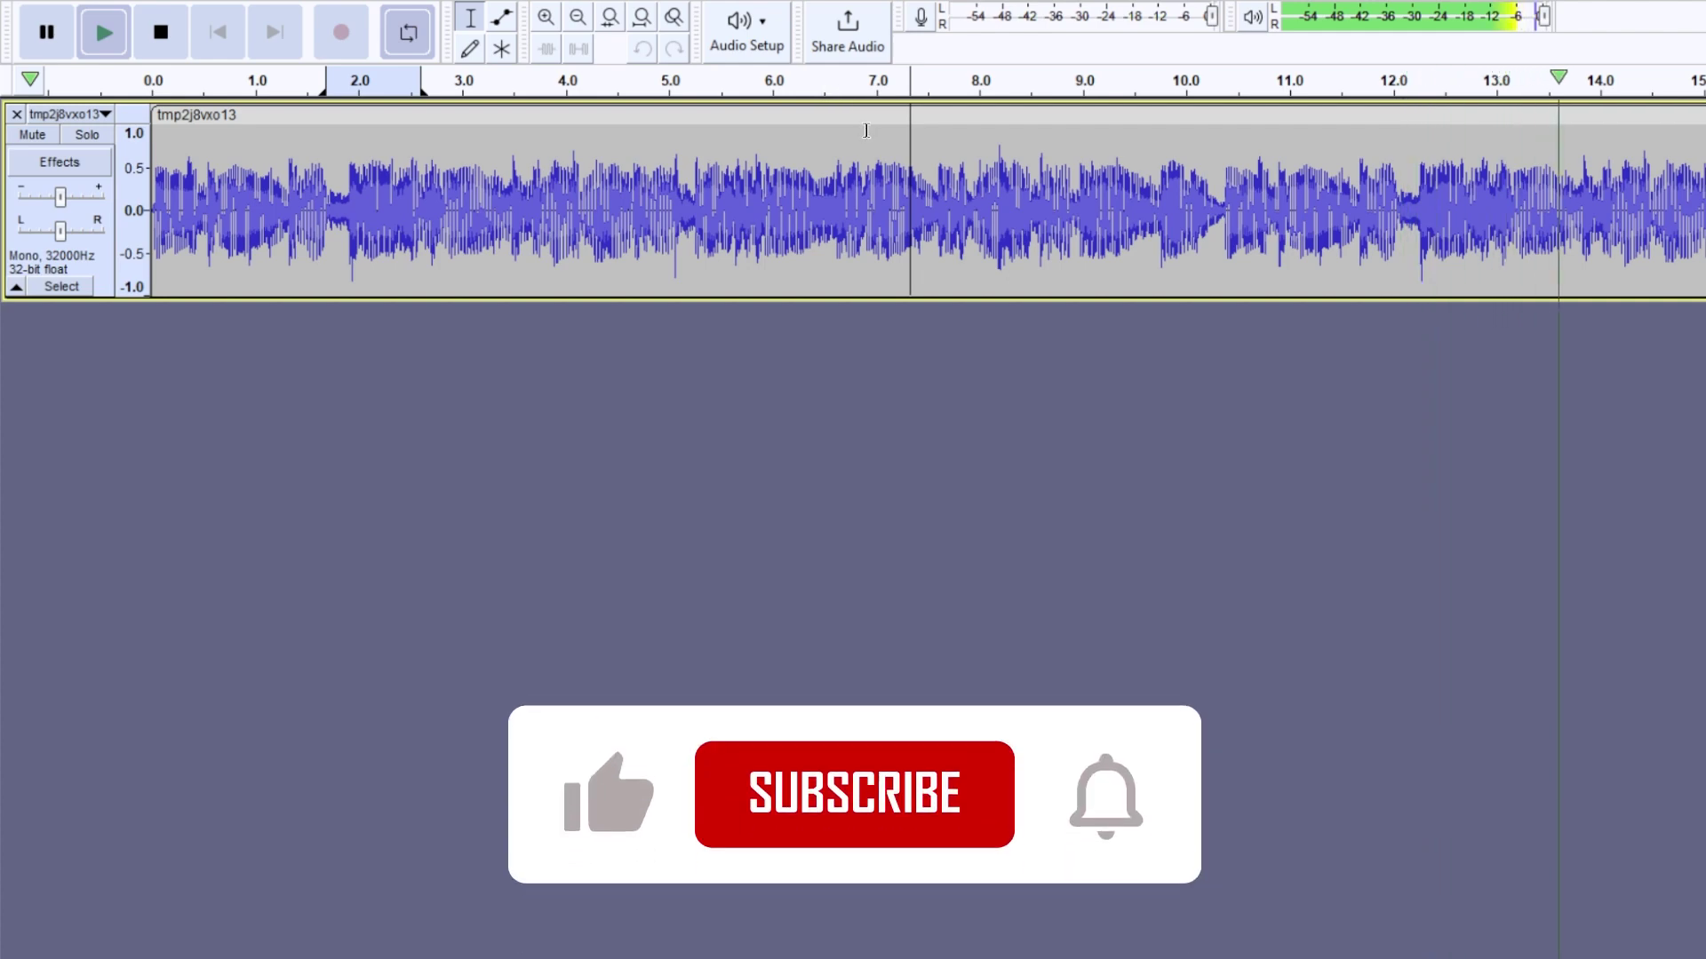
Stop Audacity playback and play the 15-second generated track on the MusicGen page
key("space")
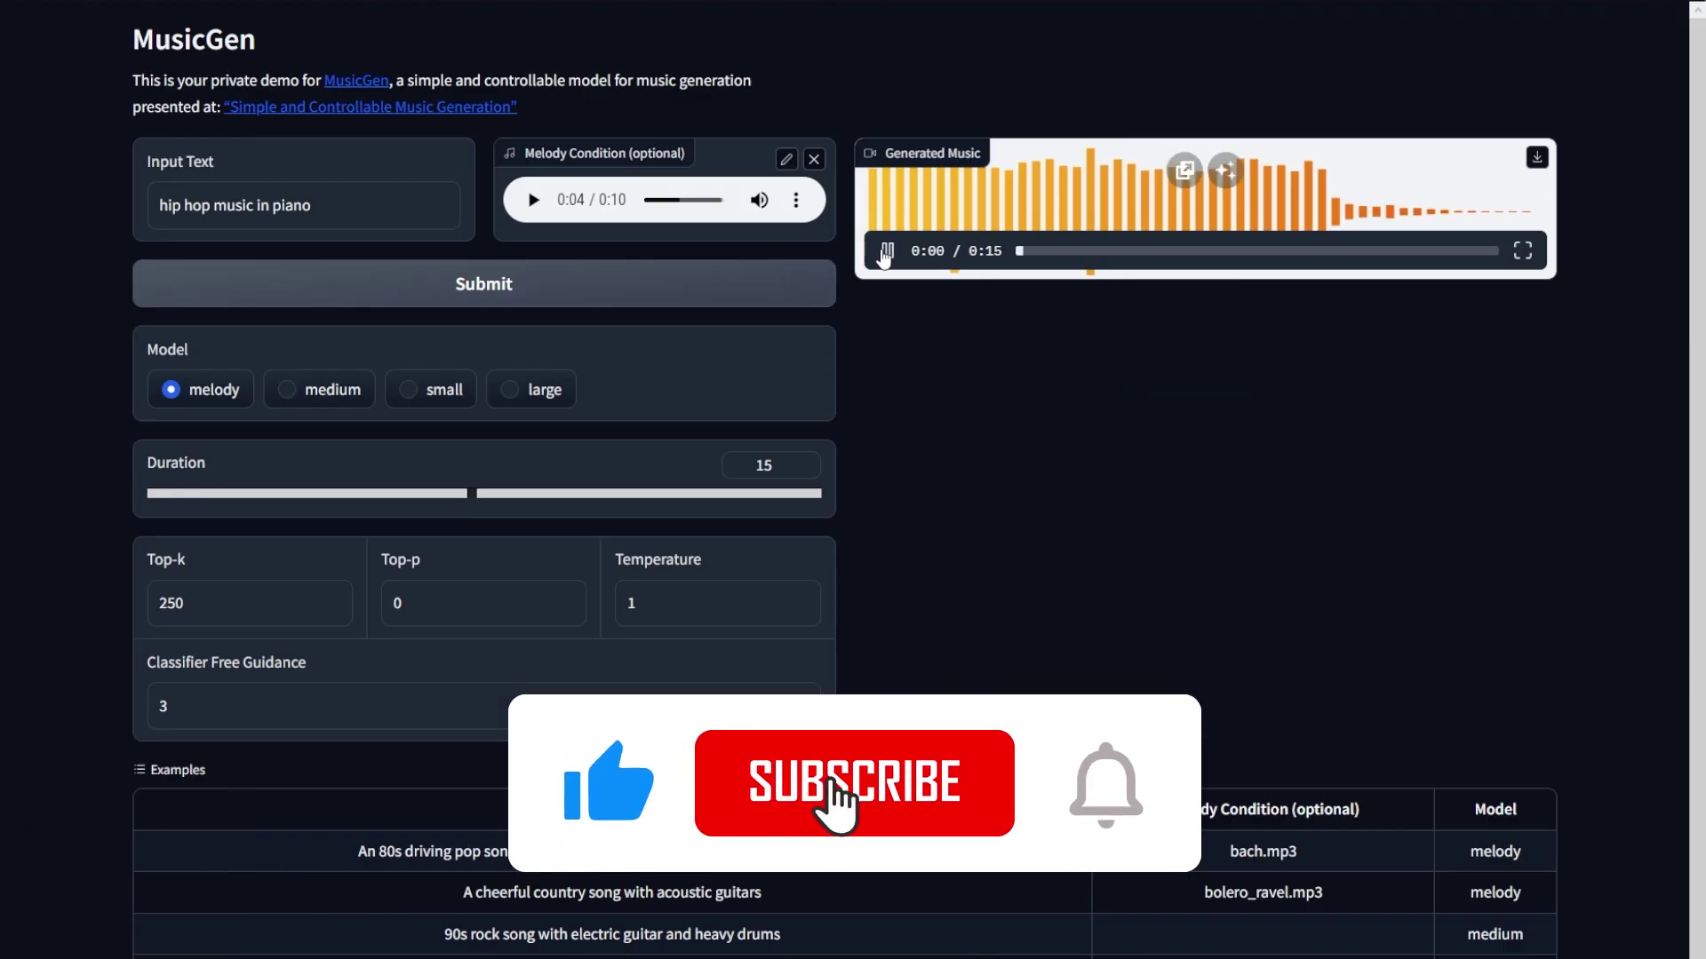
left_click(886, 252)
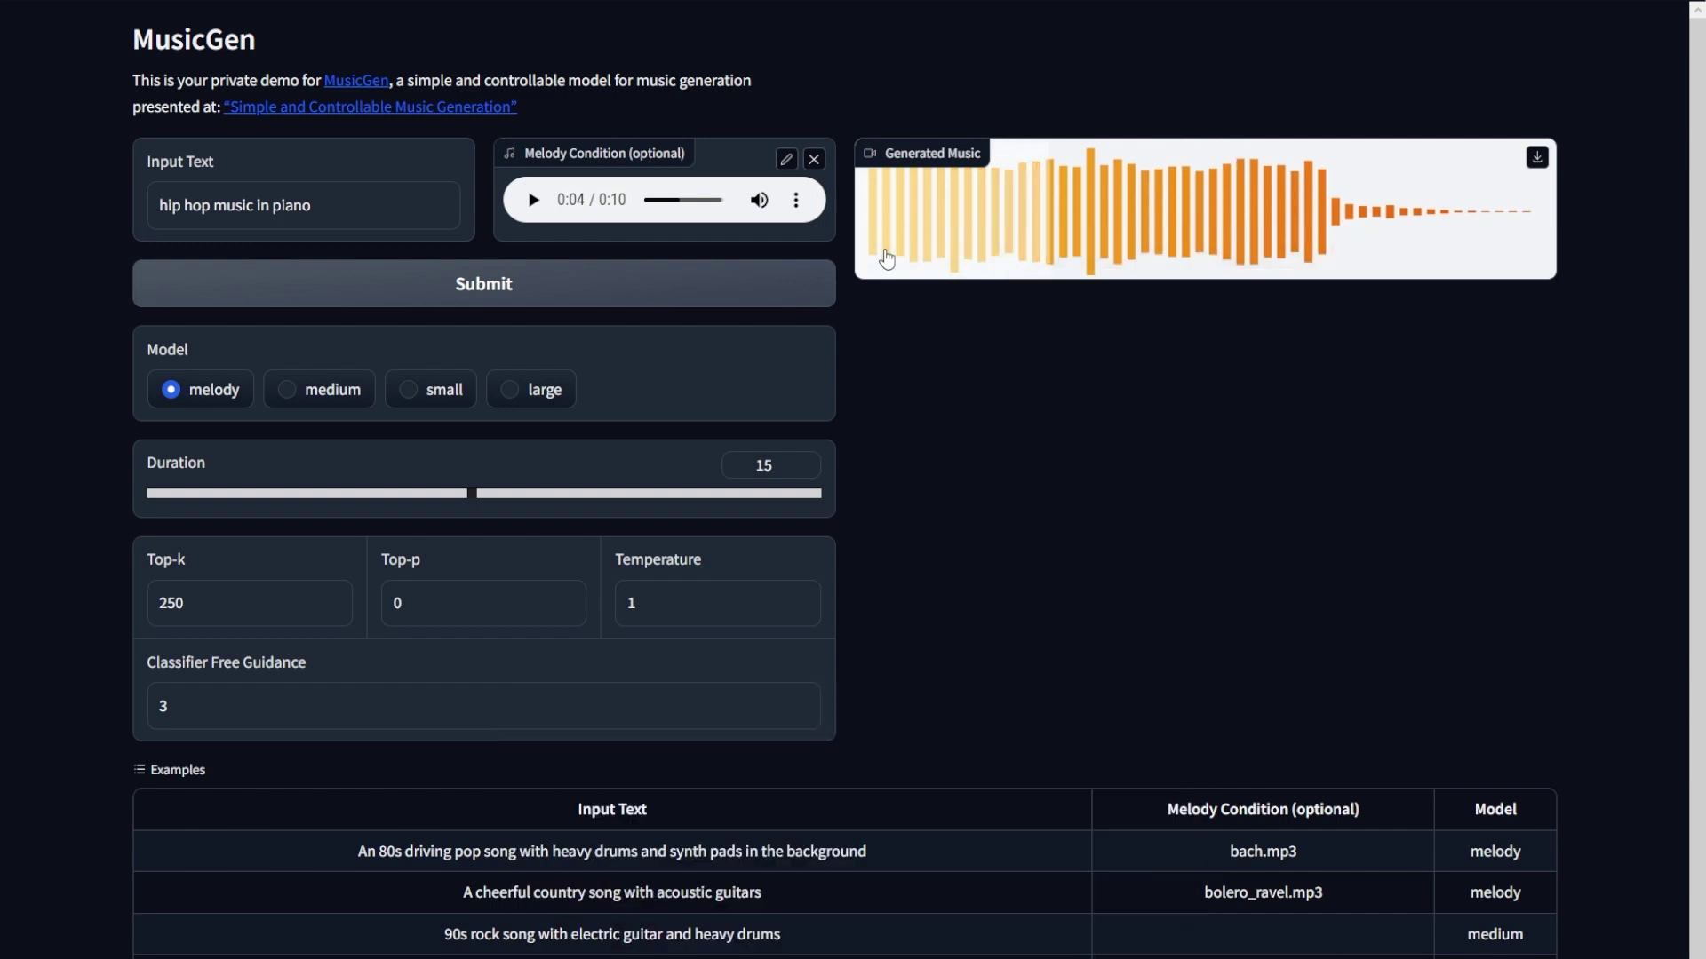
mouse_move(887, 258)
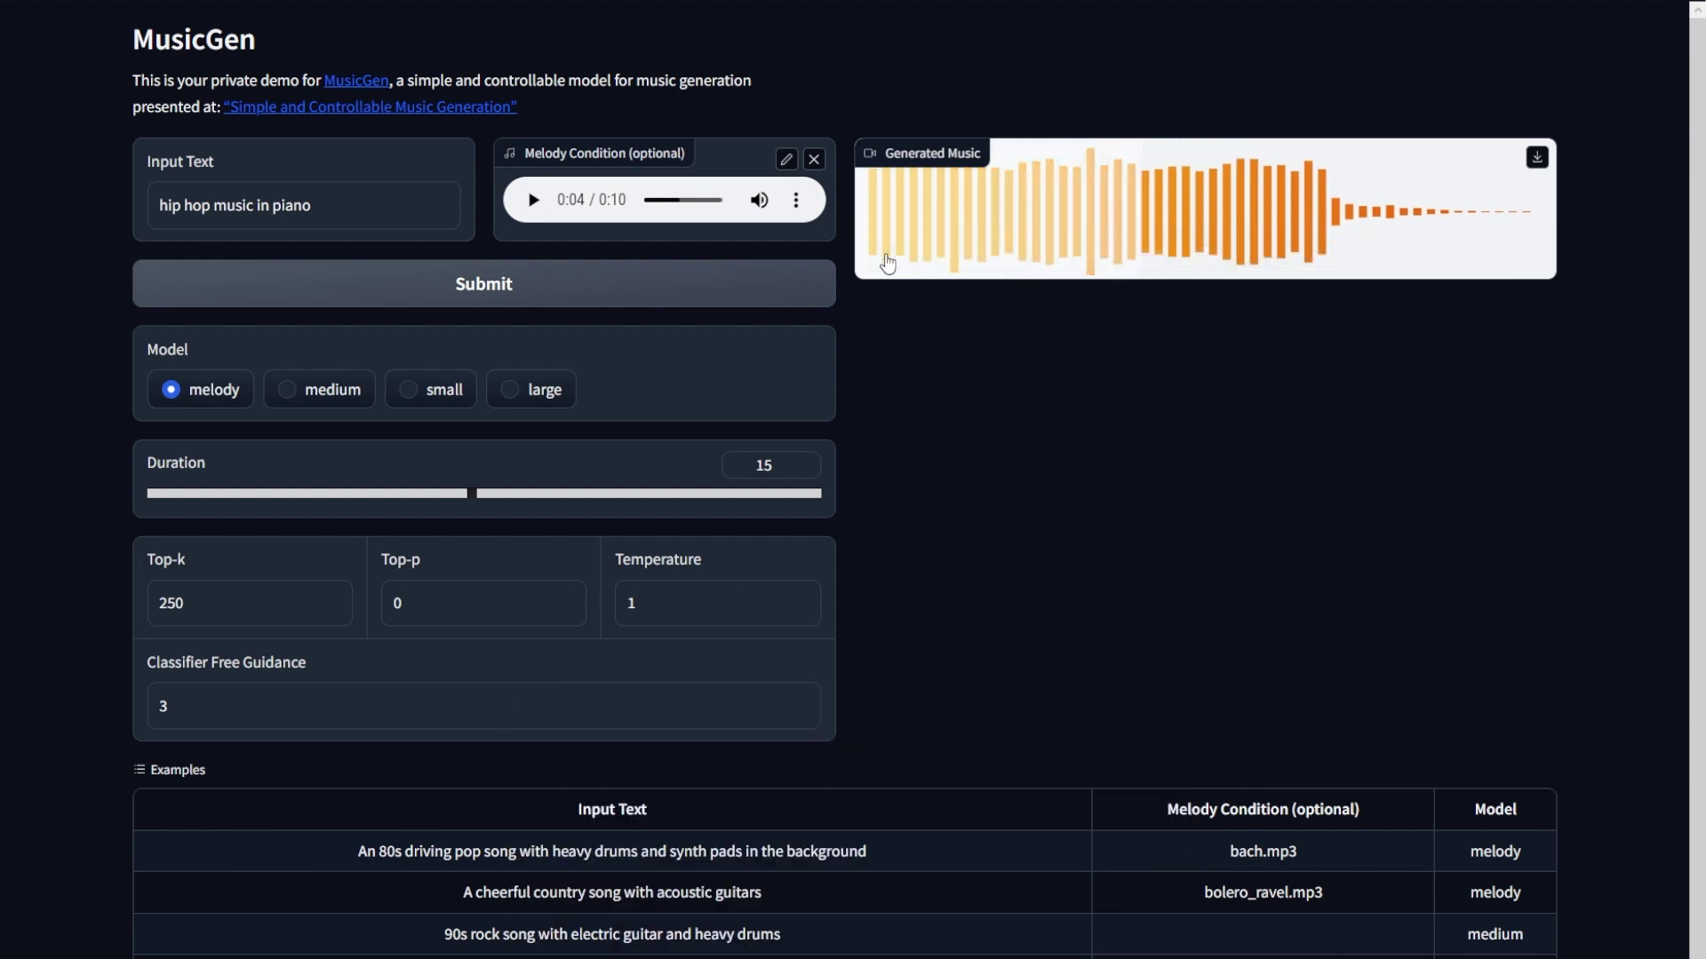